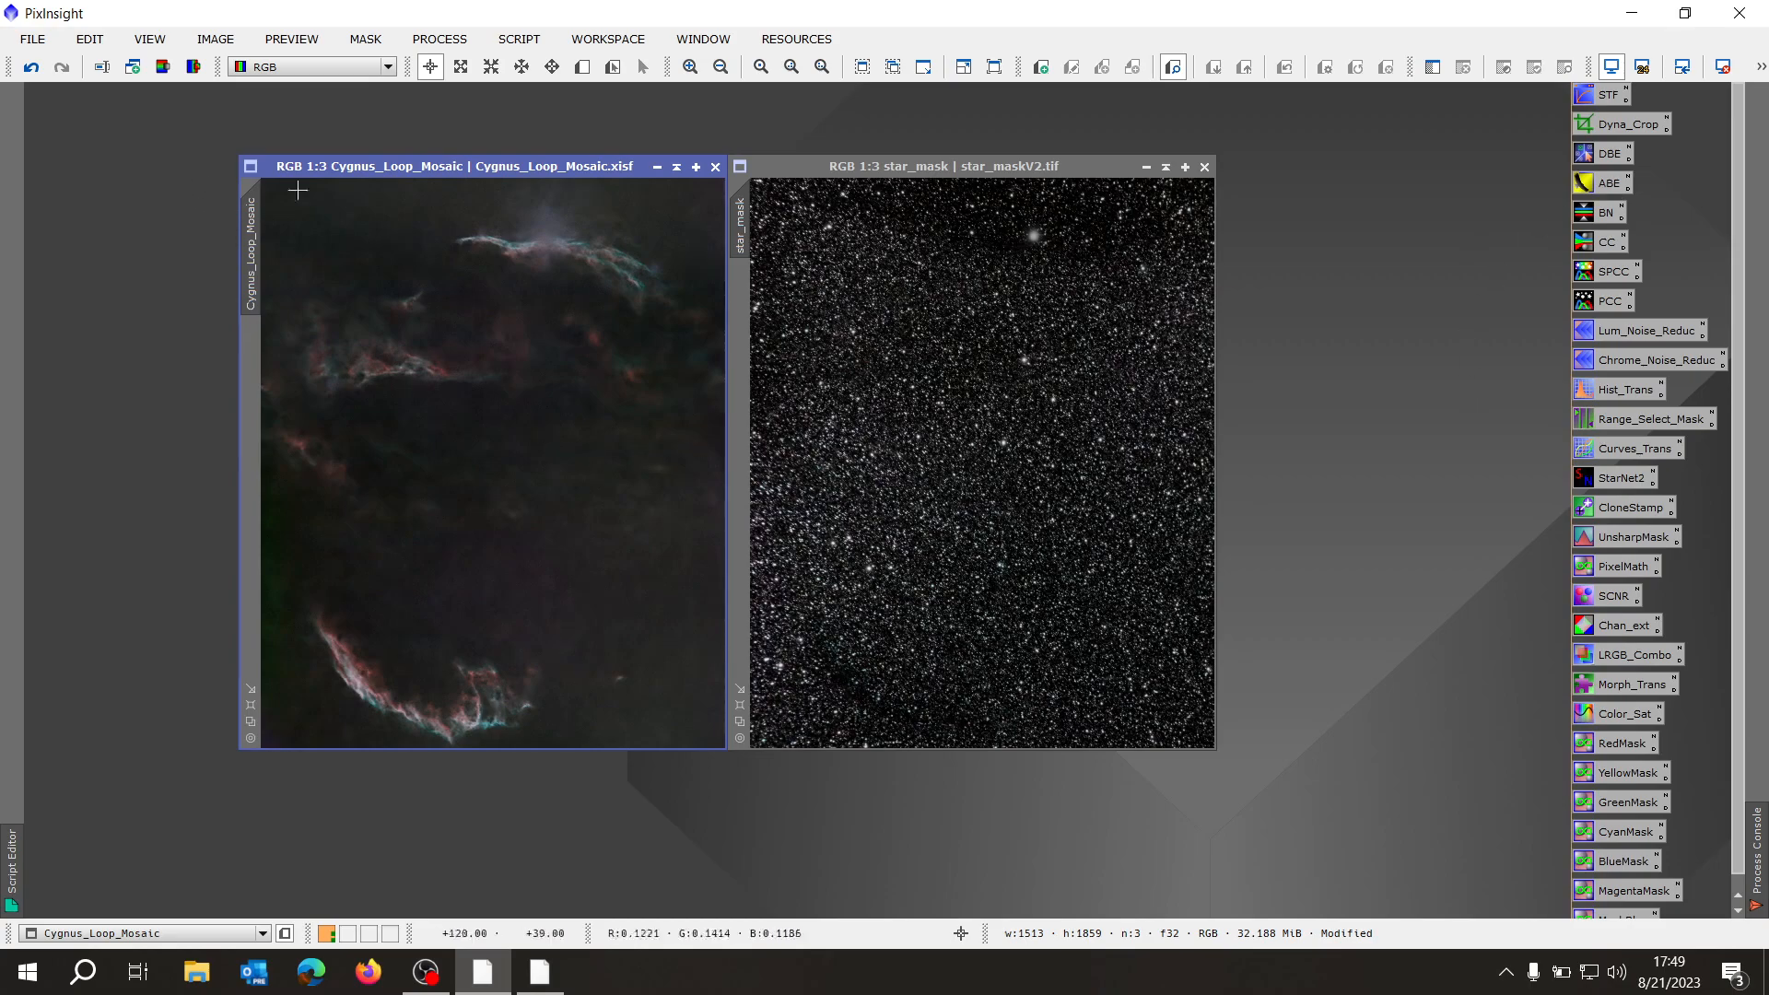
- Open HistogramTransformation for the star_mask image and check its real-time preview
left_click(1108, 450)
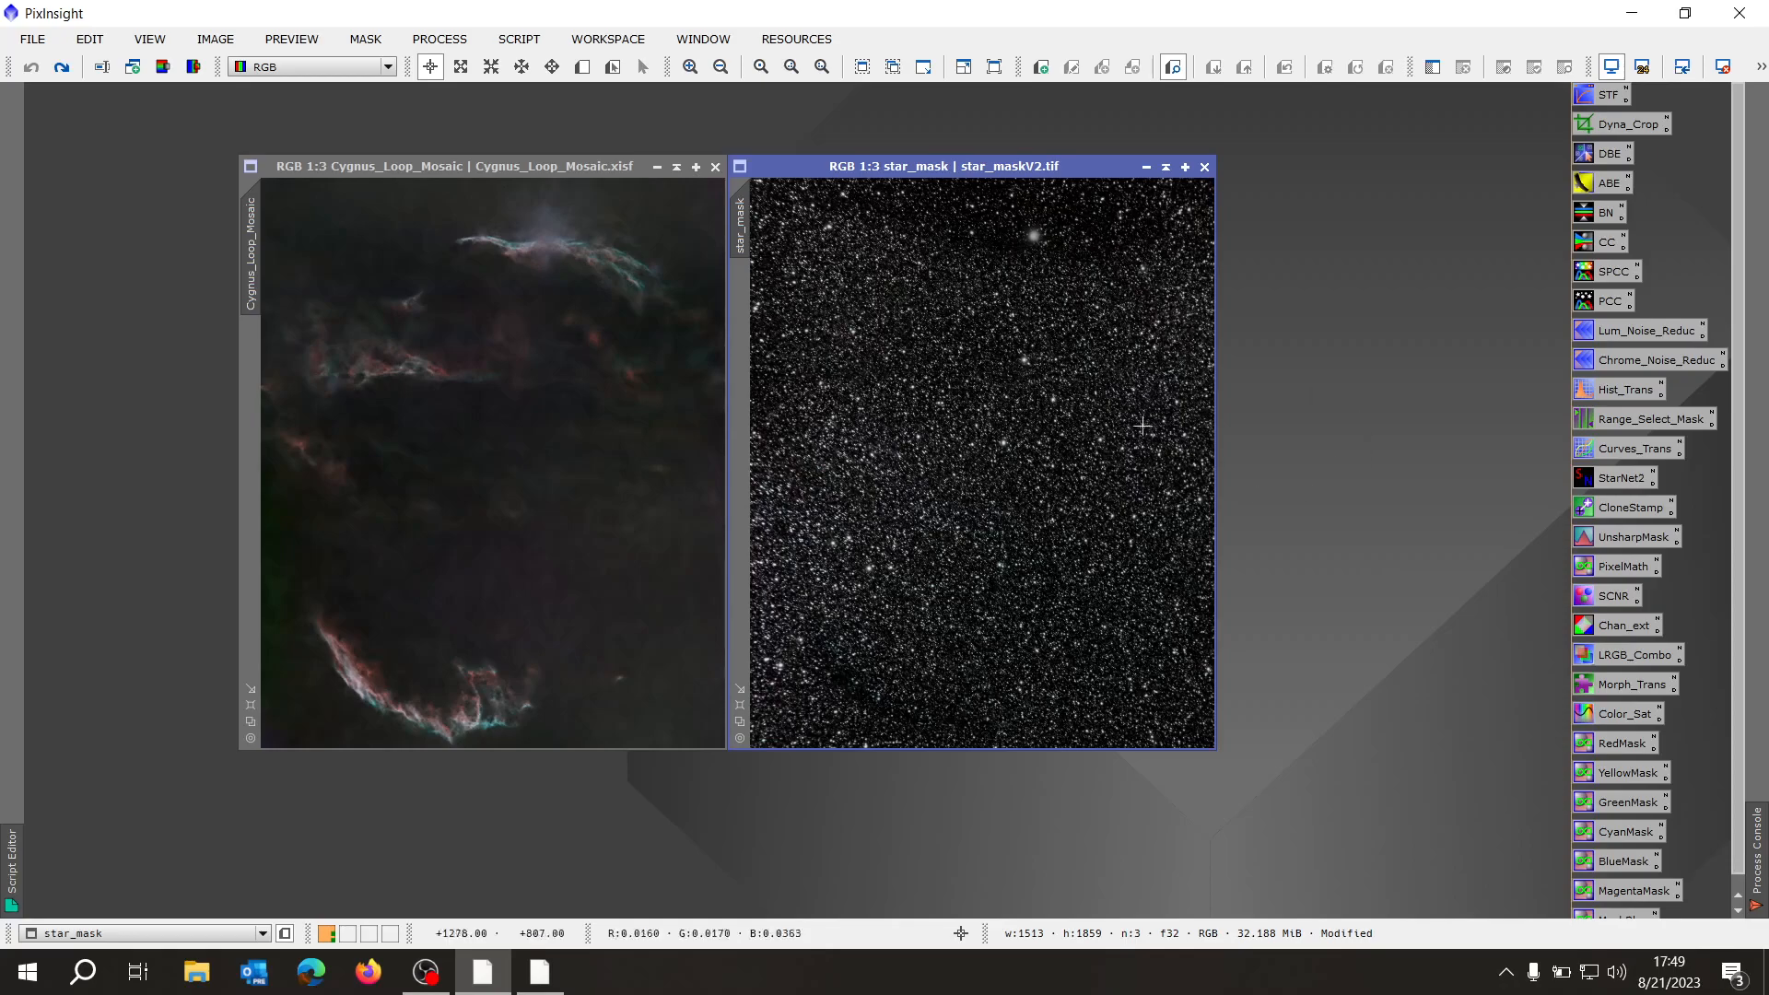
double_click(1608, 389)
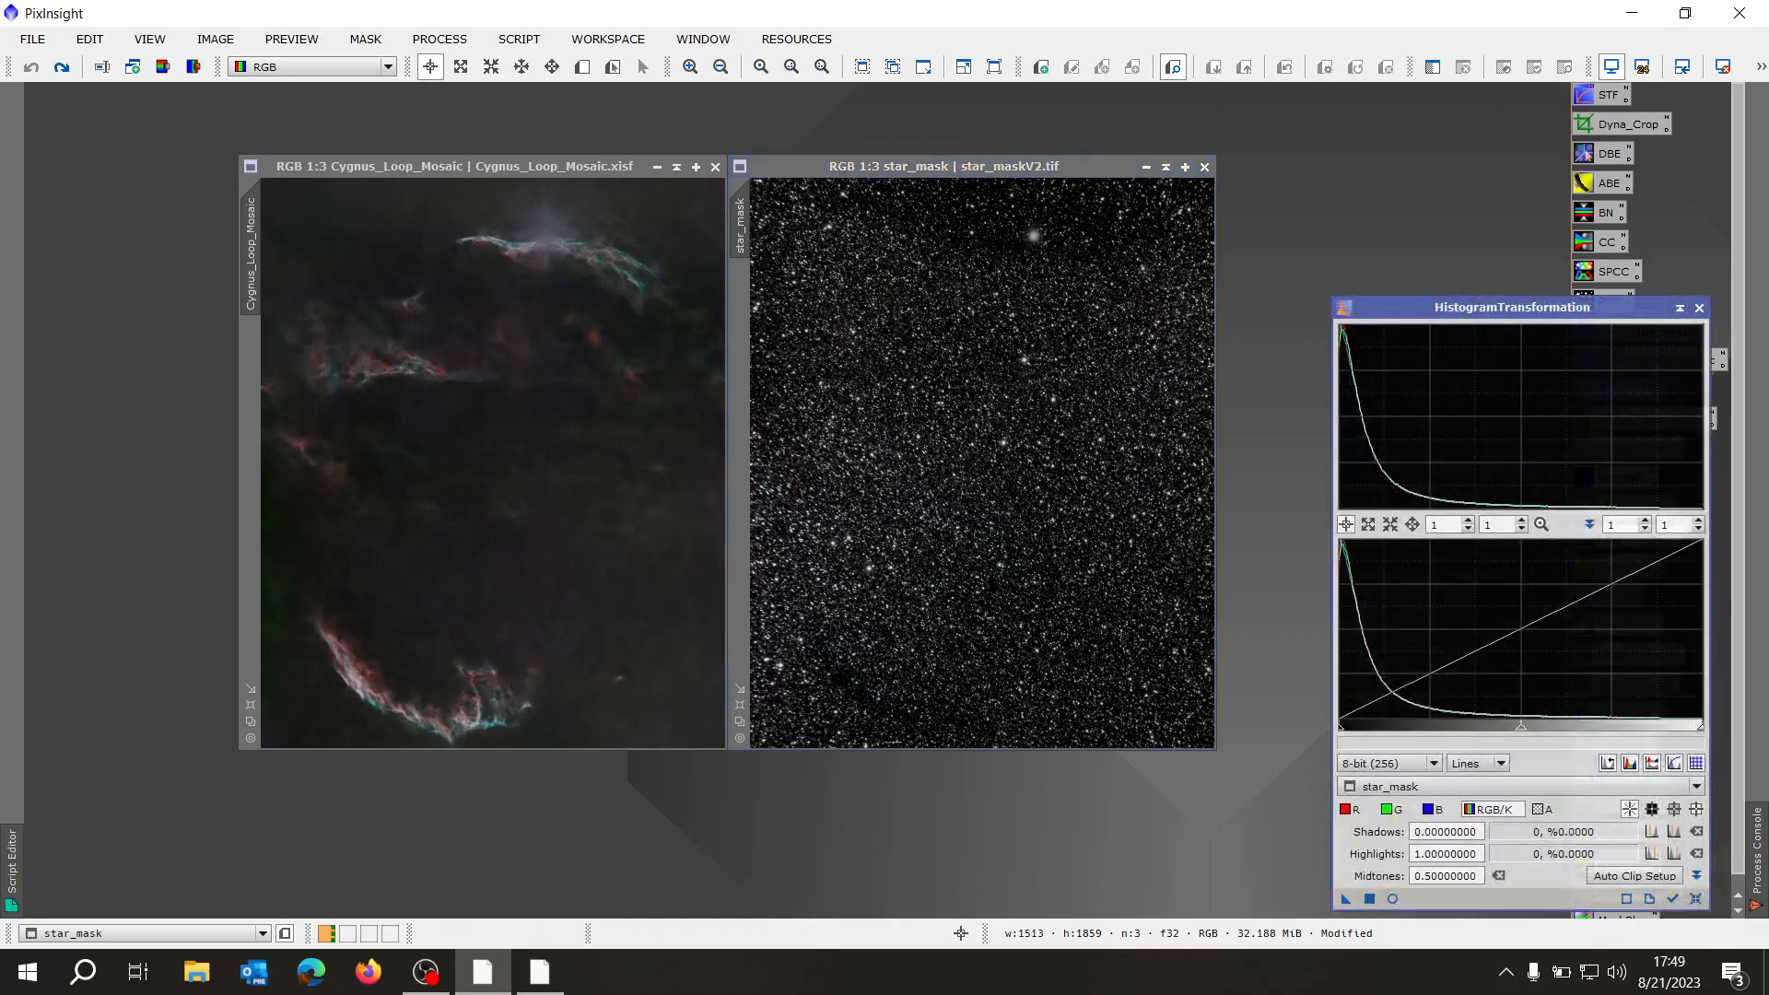
left_click(1392, 898)
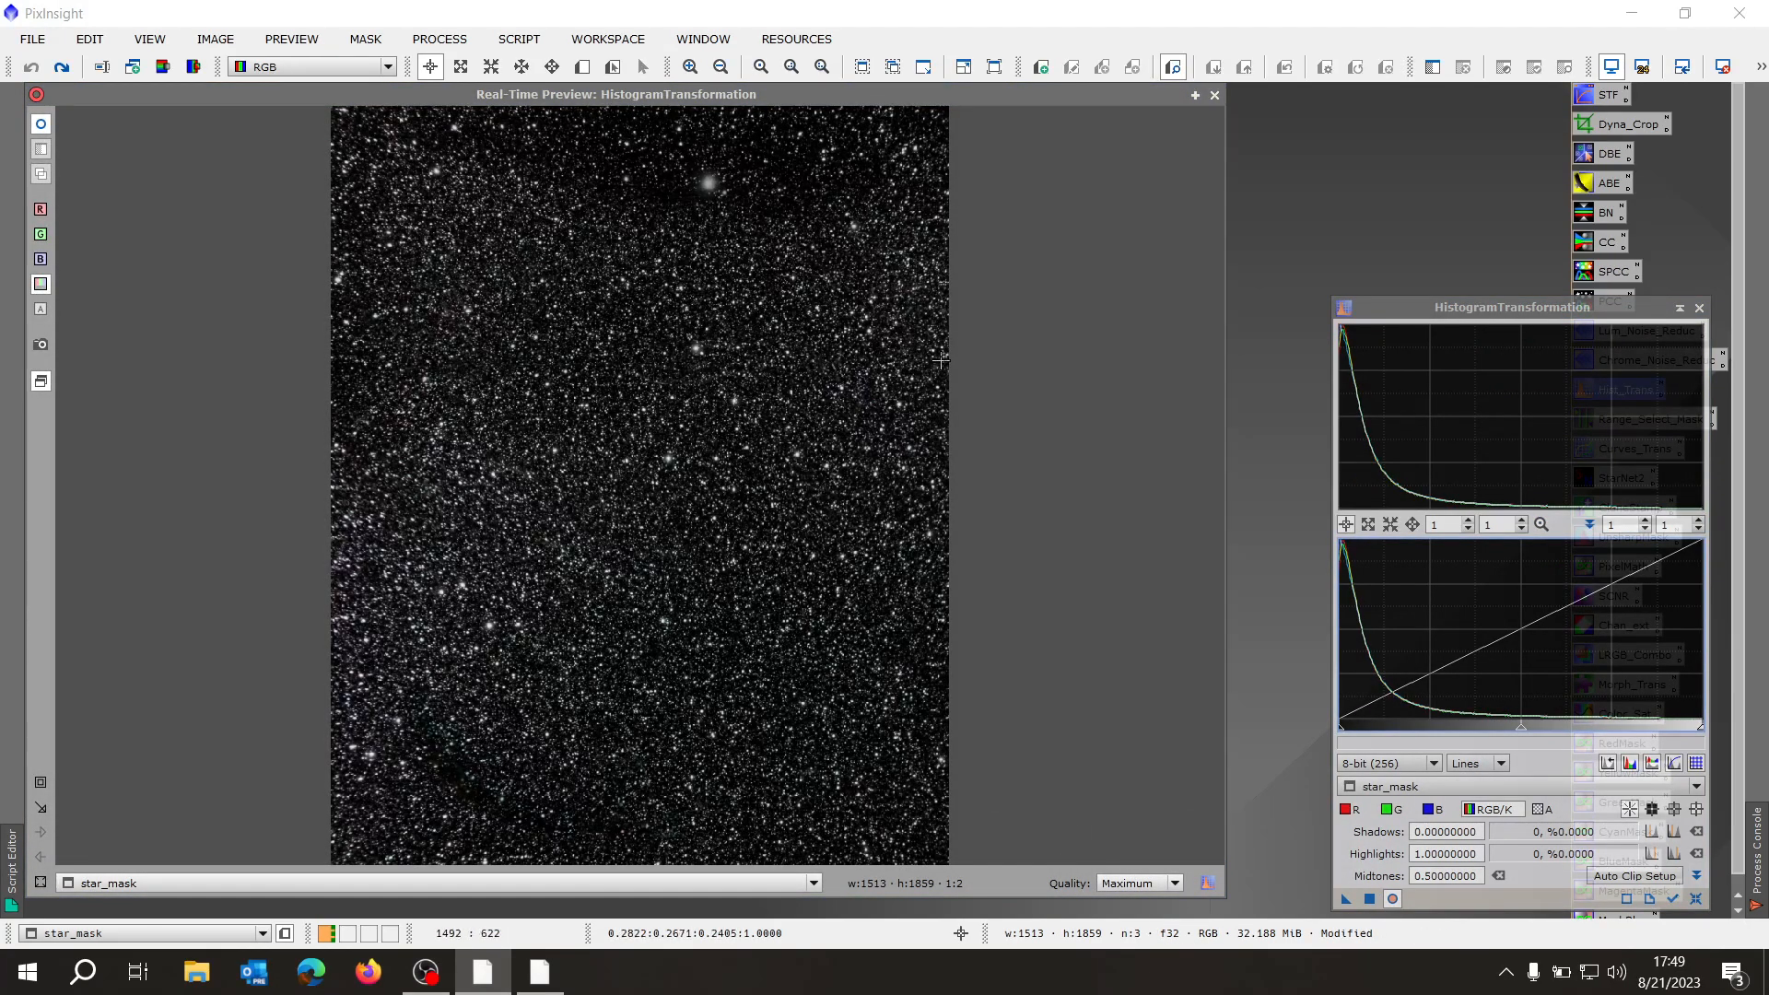
left_click(1215, 95)
- Rotate the Cygnus_Loop_Mosaic image 90° clockwise, fit its window to the image and move it to the workspace's upper-left corner
left_click(599, 290)
left_click(215, 38)
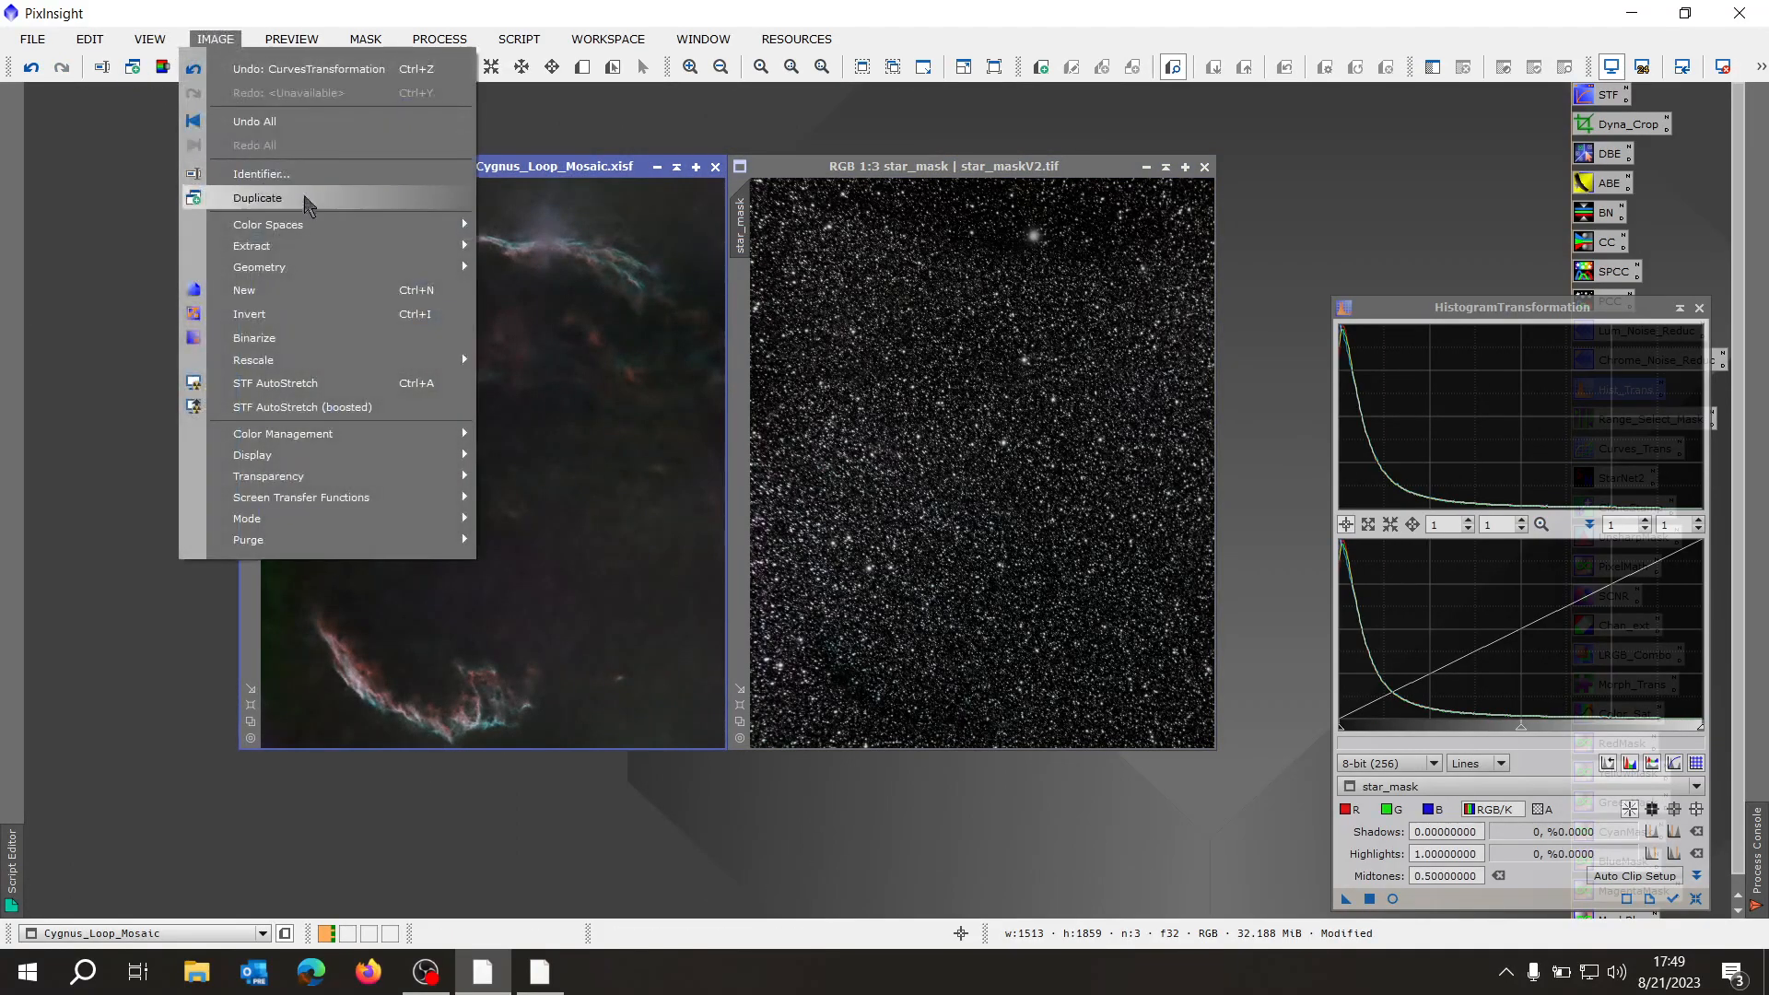
mouse_move(378, 269)
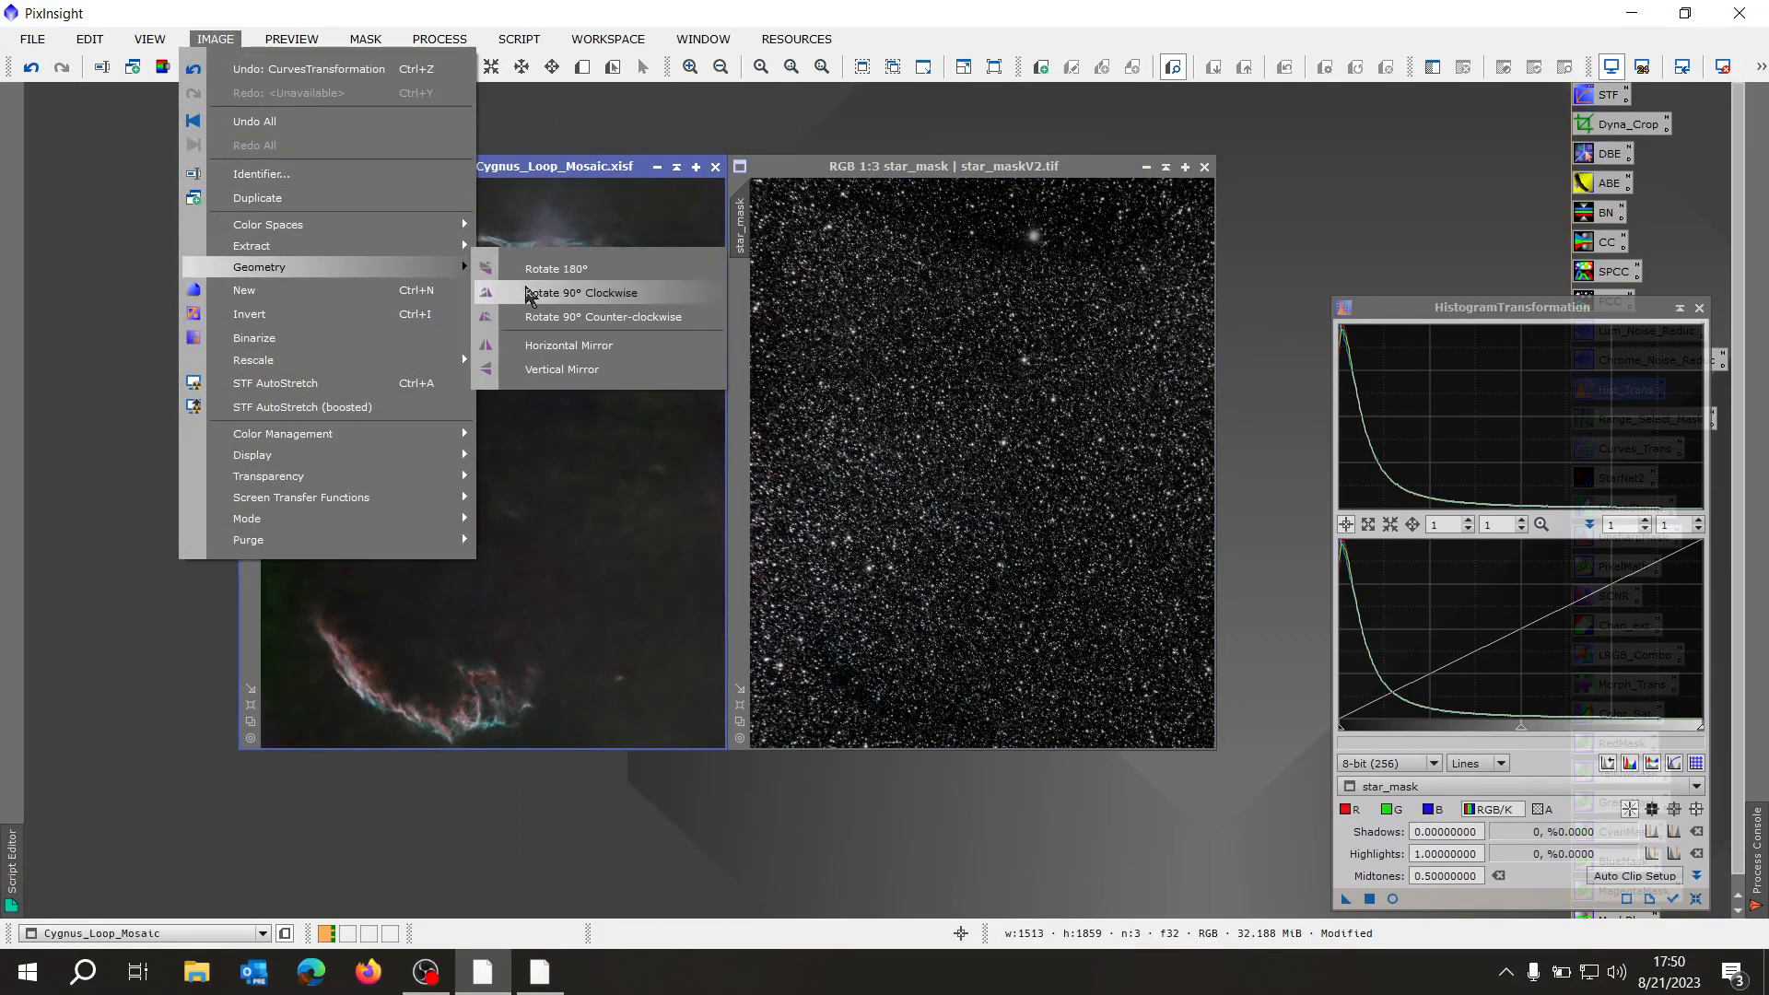
left_click(553, 292)
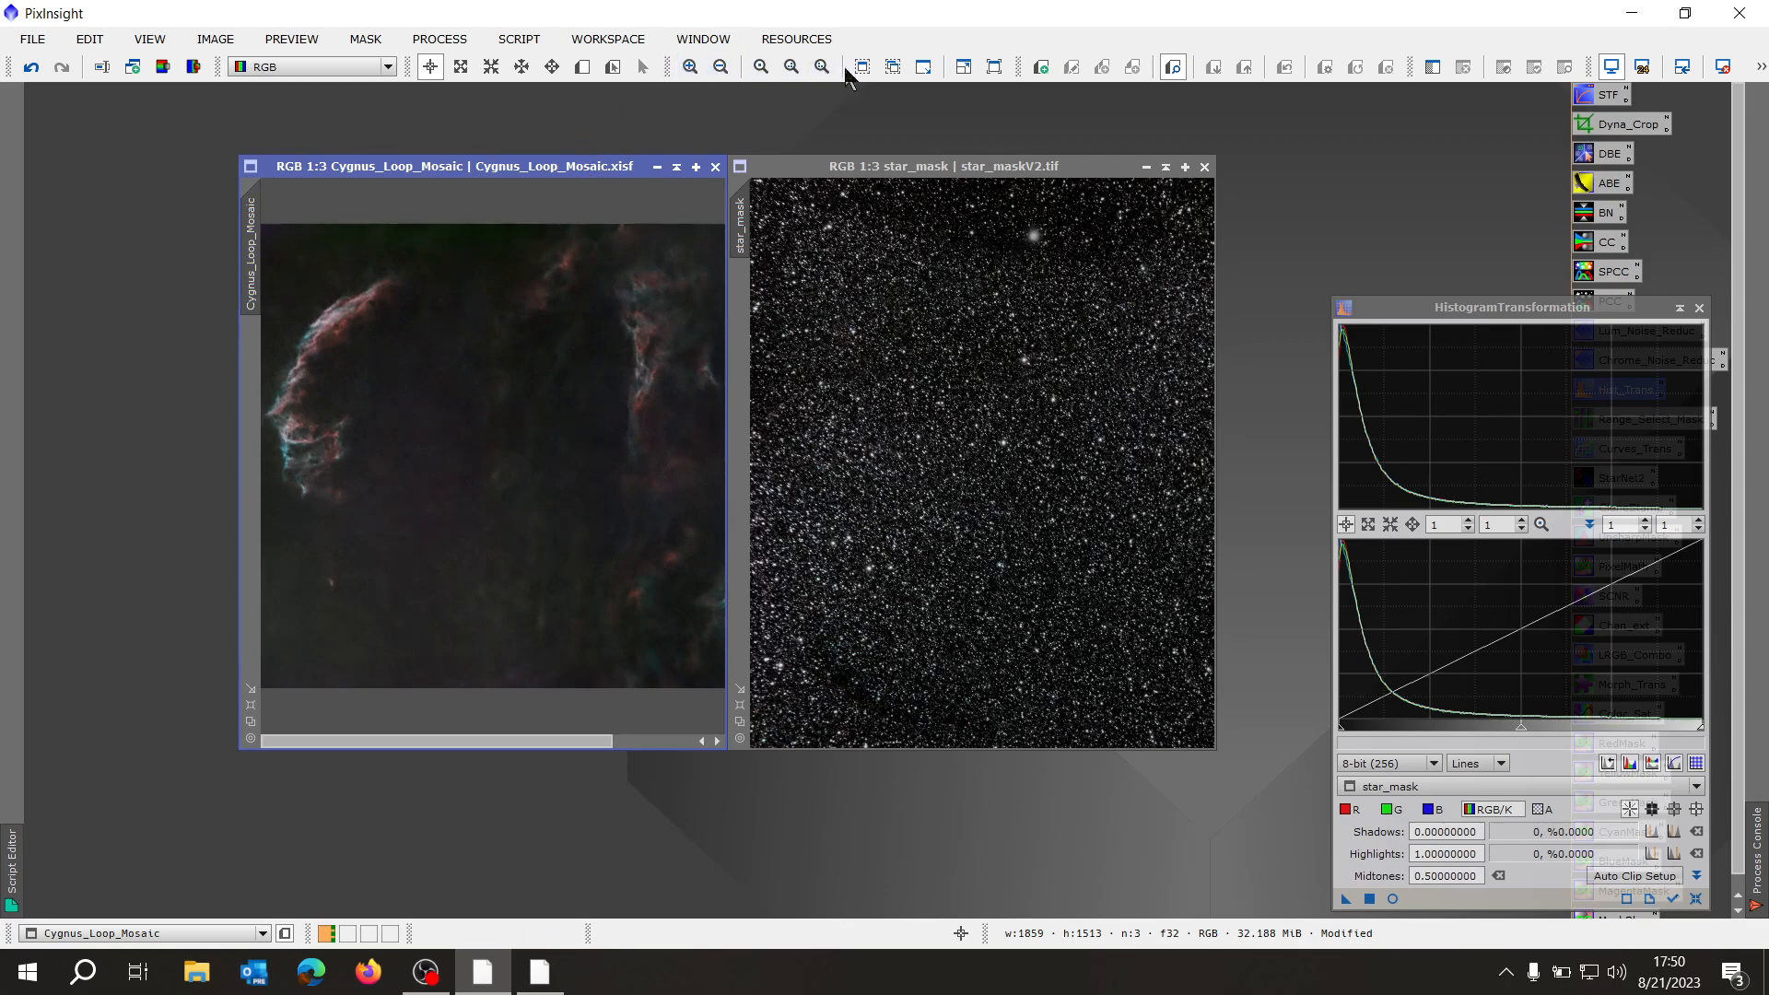
left_click(863, 66)
left_click_drag(666, 168, 453, 96)
- Rotate the star_mask image 90° clockwise, fit its window to the image and move it over the mosaic
left_click(1030, 224)
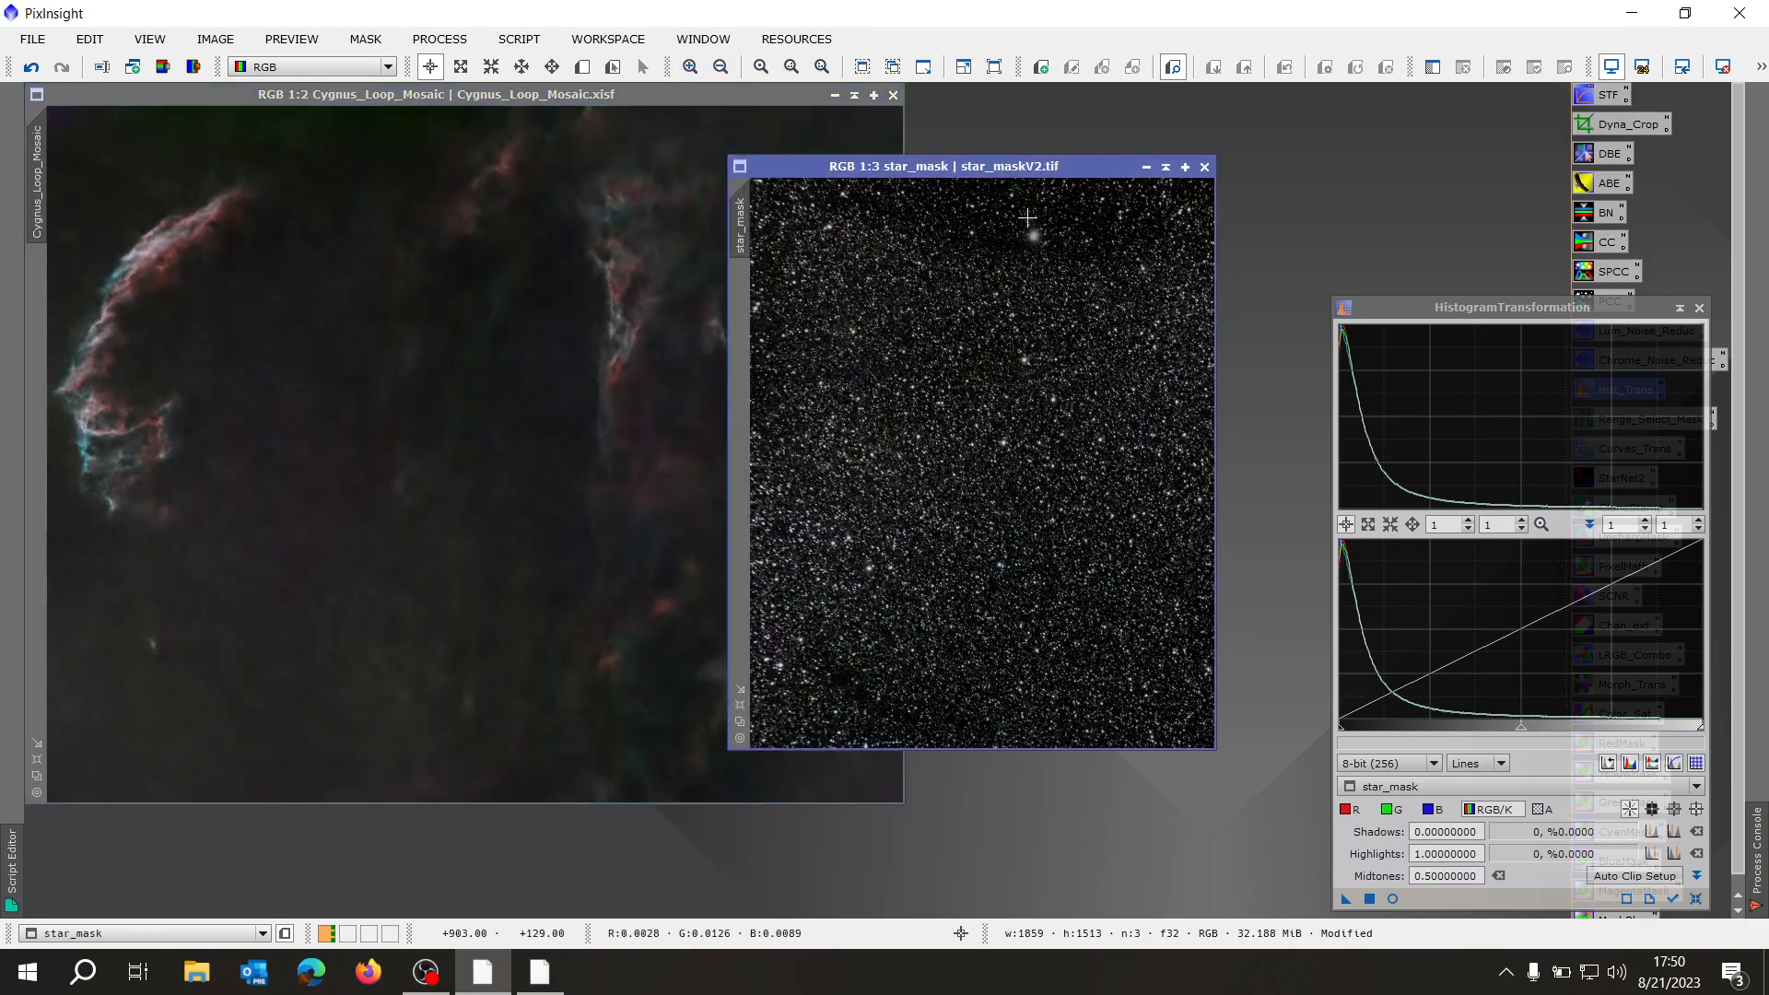
left_click(212, 39)
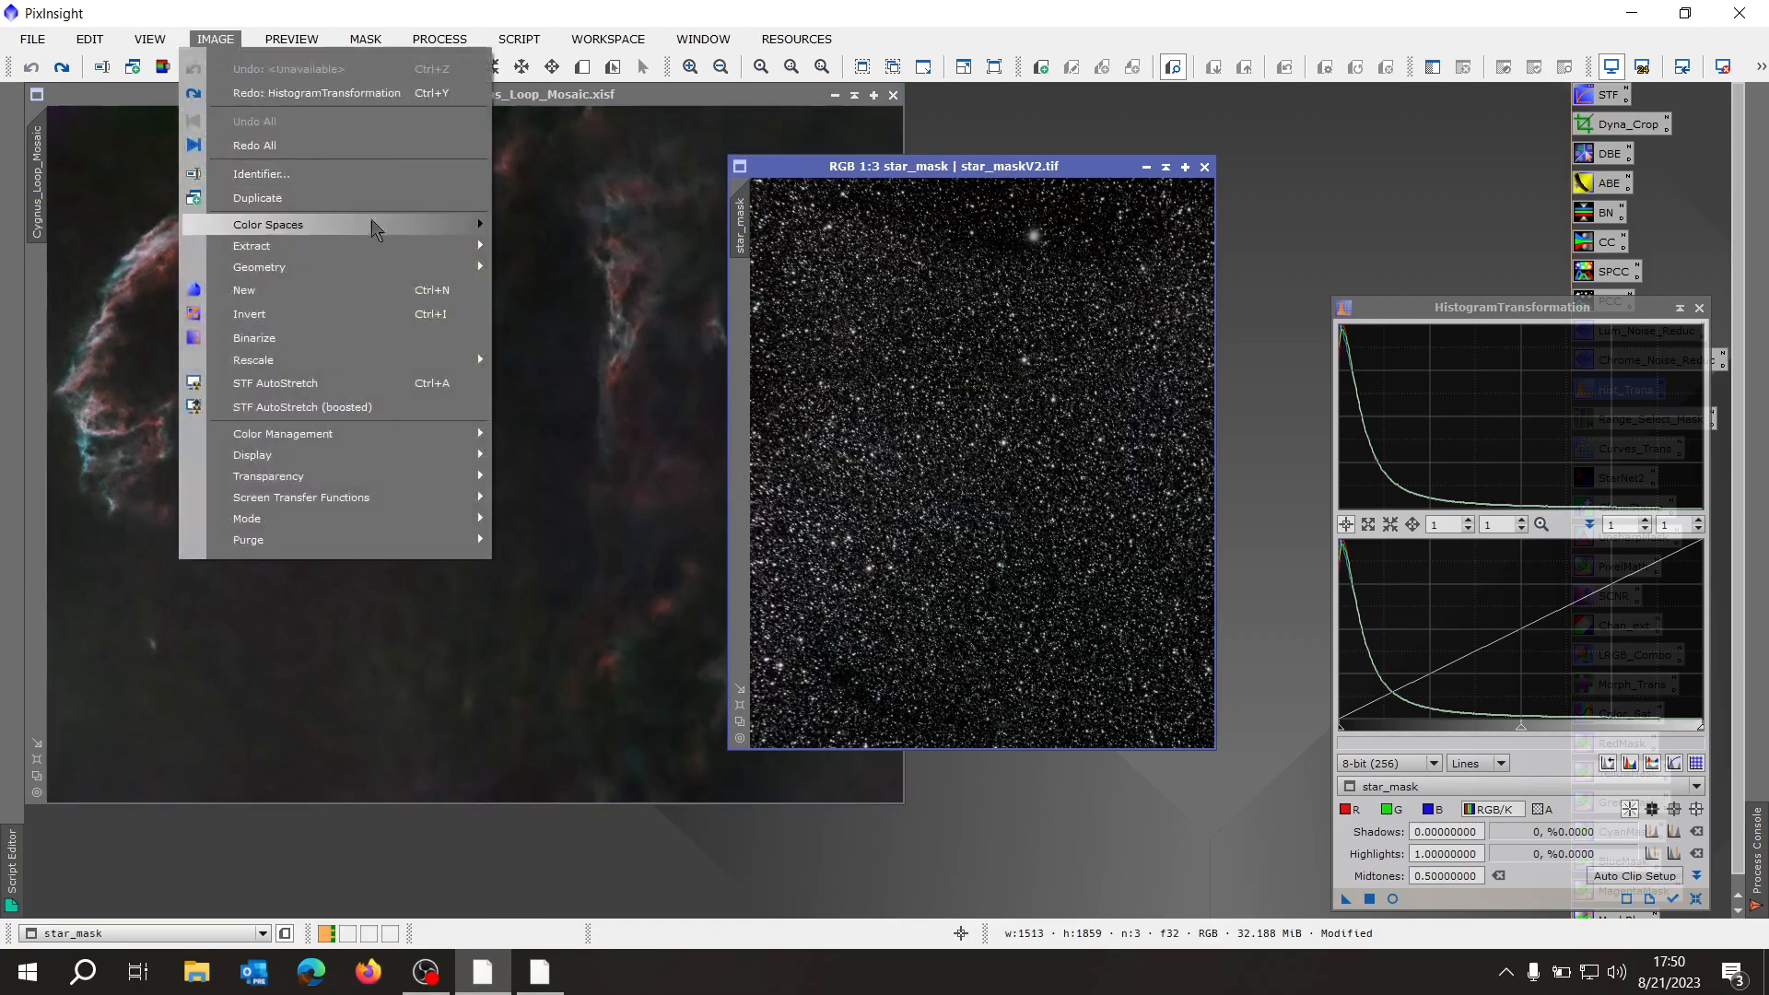
mouse_move(414, 267)
left_click(542, 293)
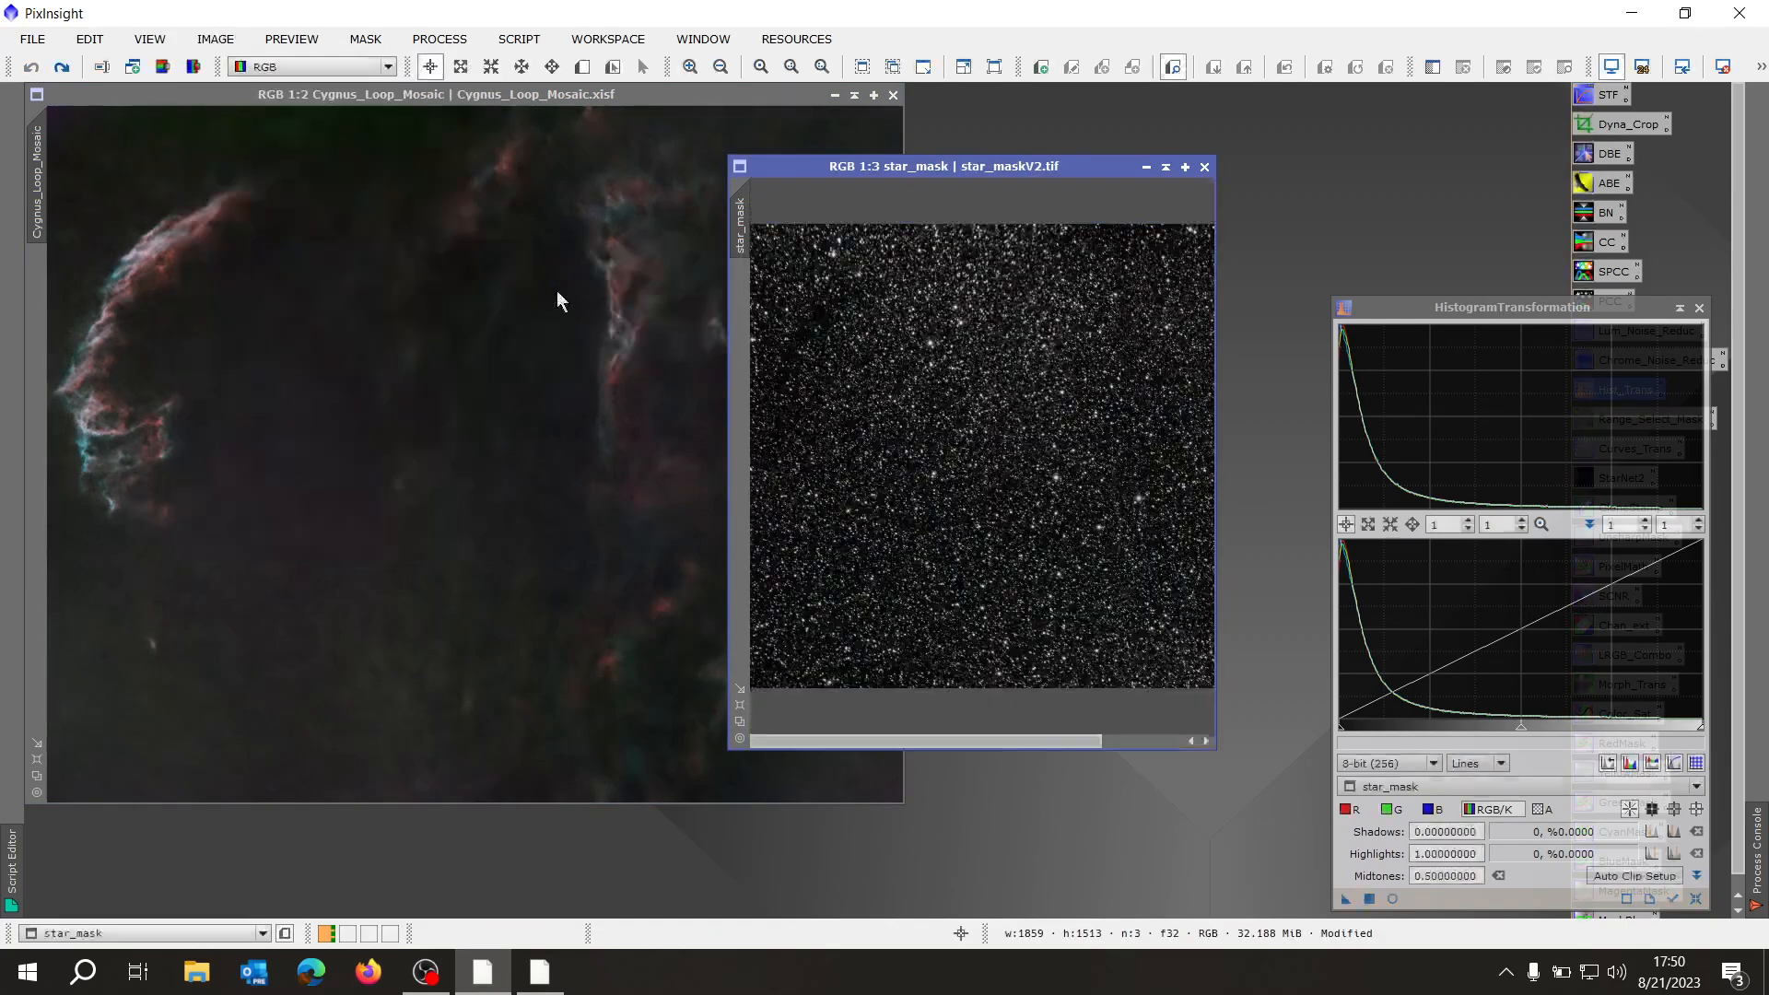
left_click(863, 66)
left_click_drag(971, 168, 515, 125)
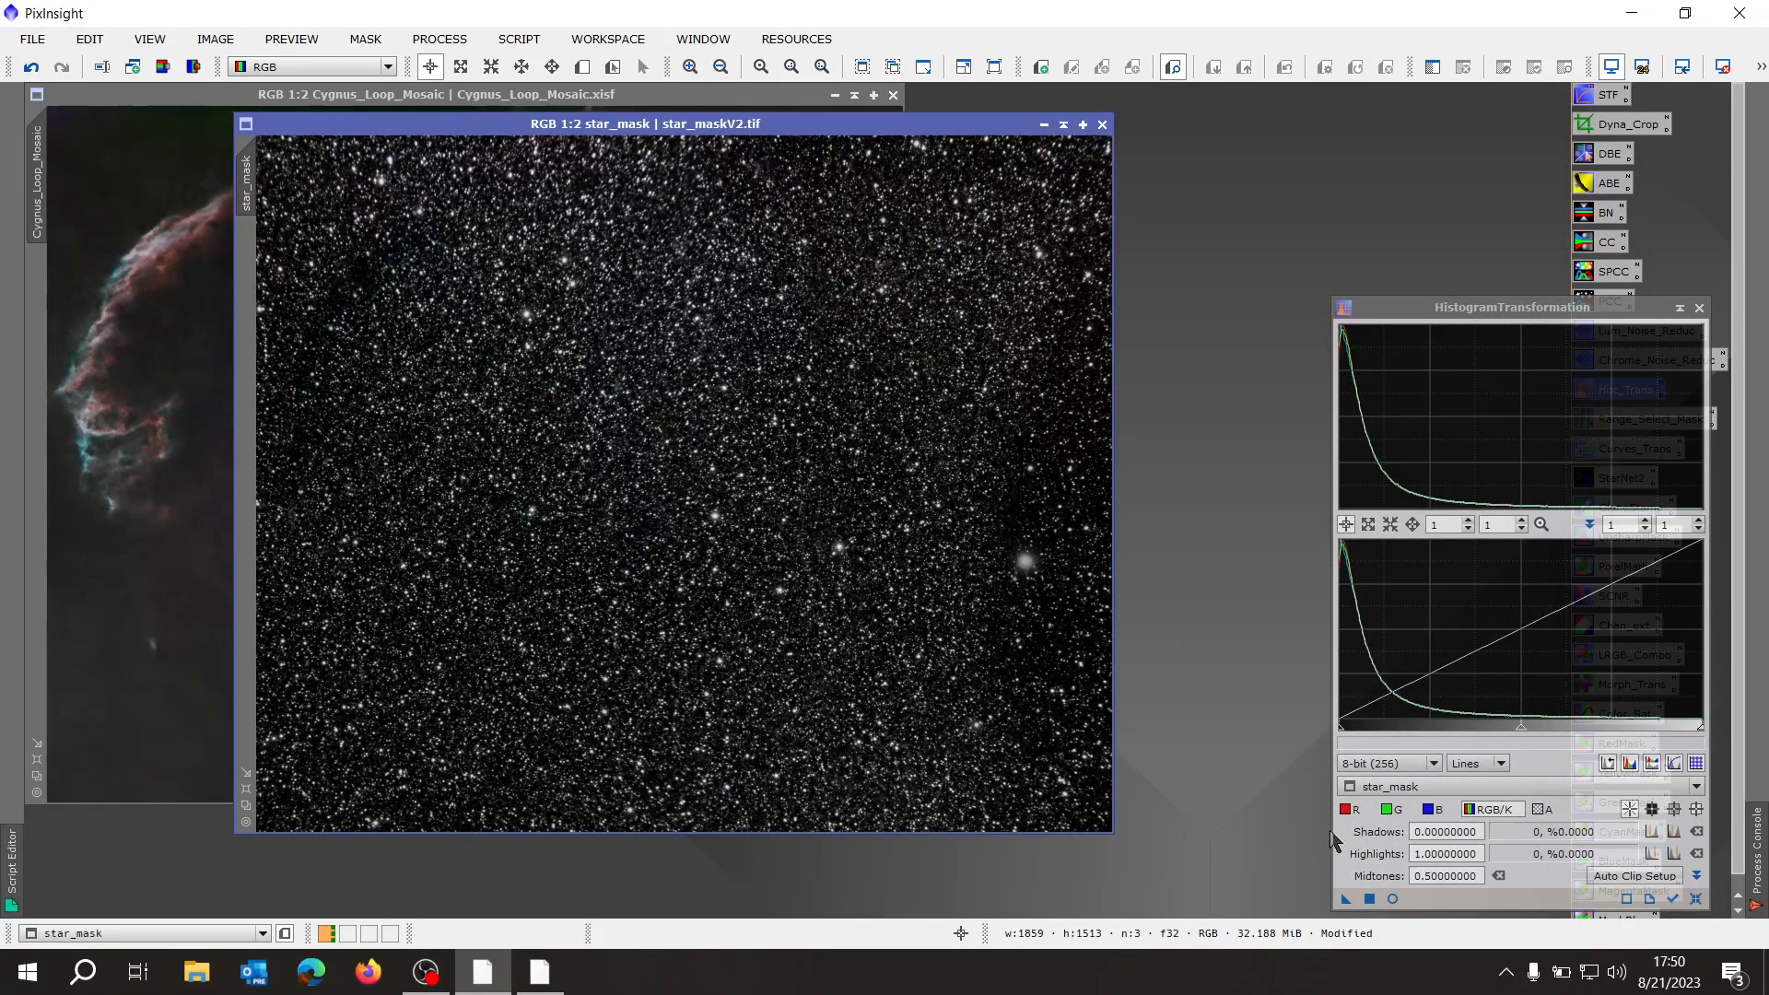
- With the real-time preview on, set star_mask's combined RGB/K shadows to about 0.311 and midtones to about 0.349
left_click(1392, 898)
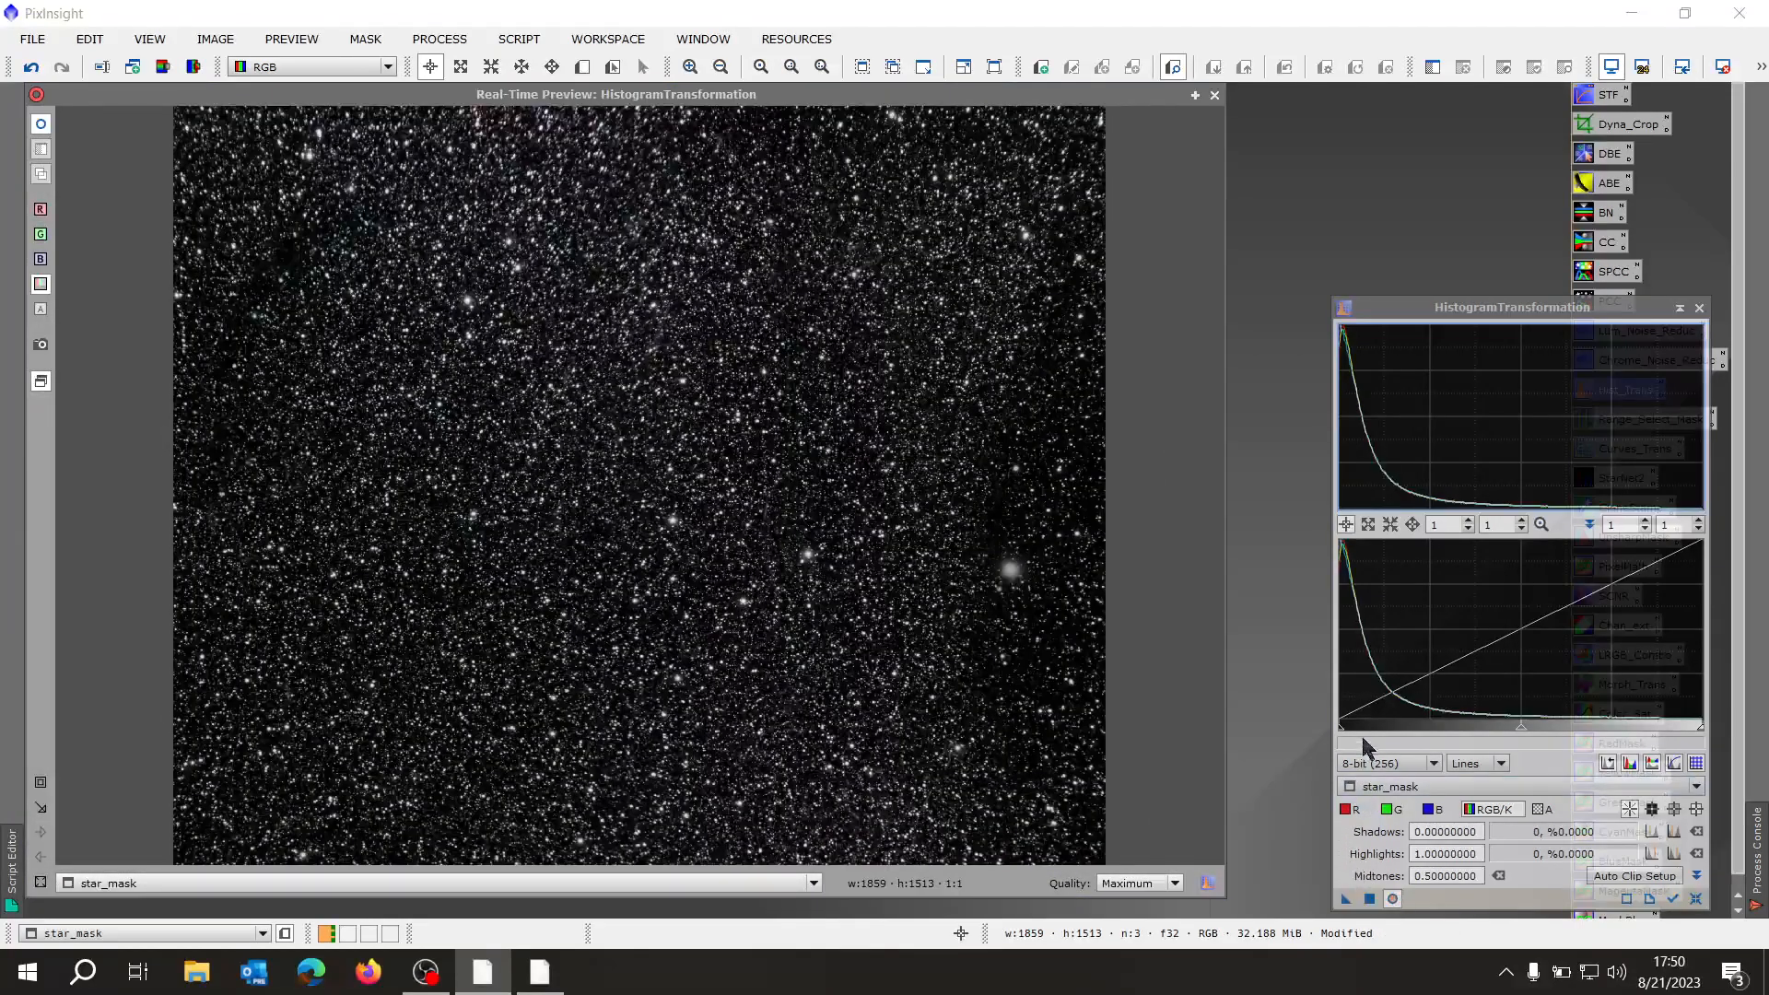
left_click(1382, 735)
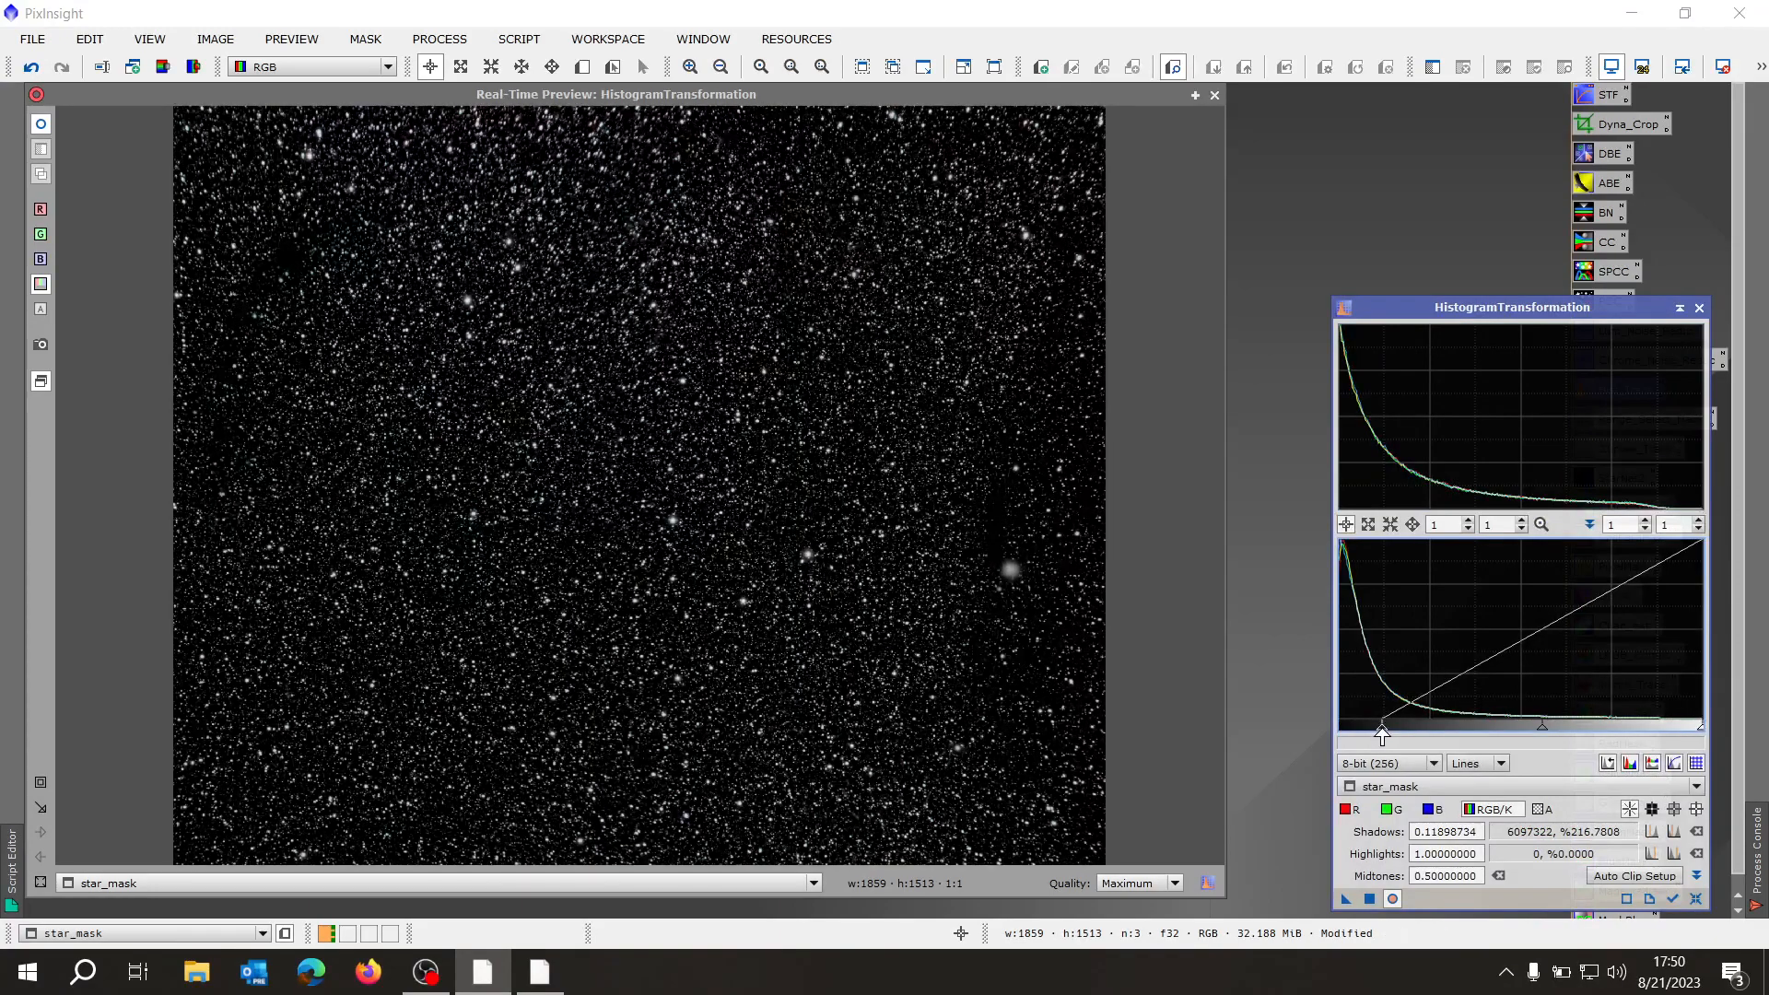
left_click_drag(1379, 733, 1452, 738)
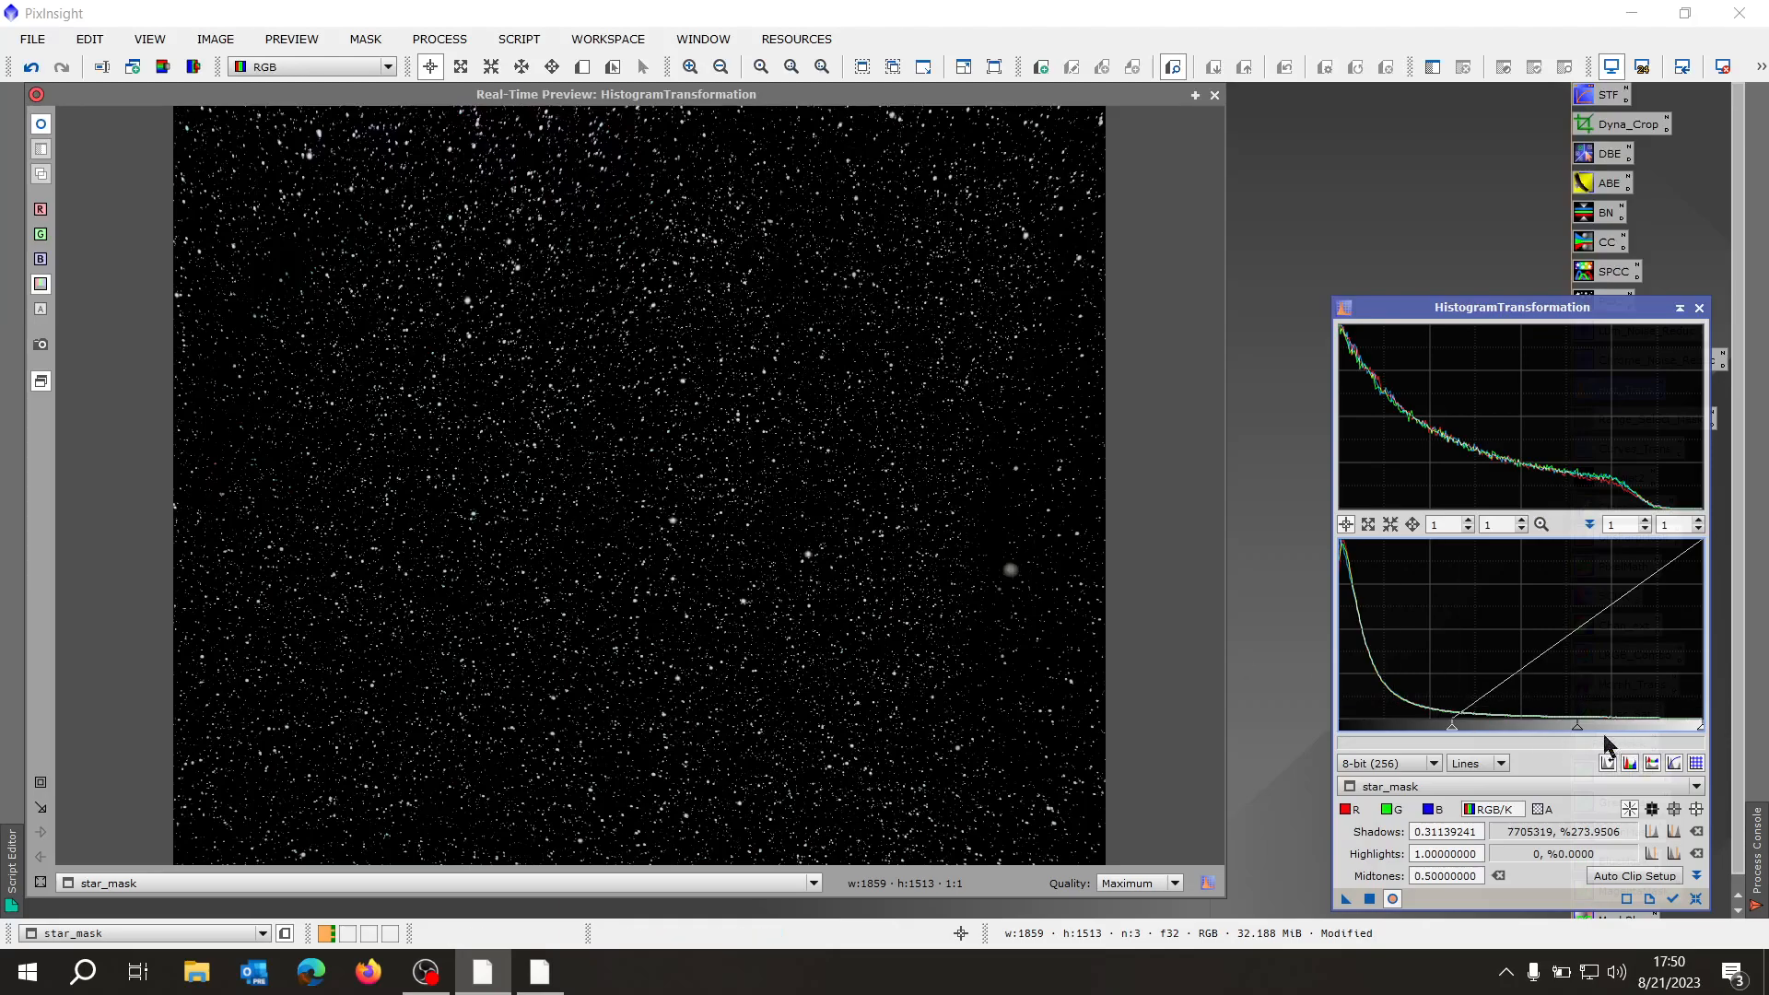
left_click_drag(1575, 729, 1539, 727)
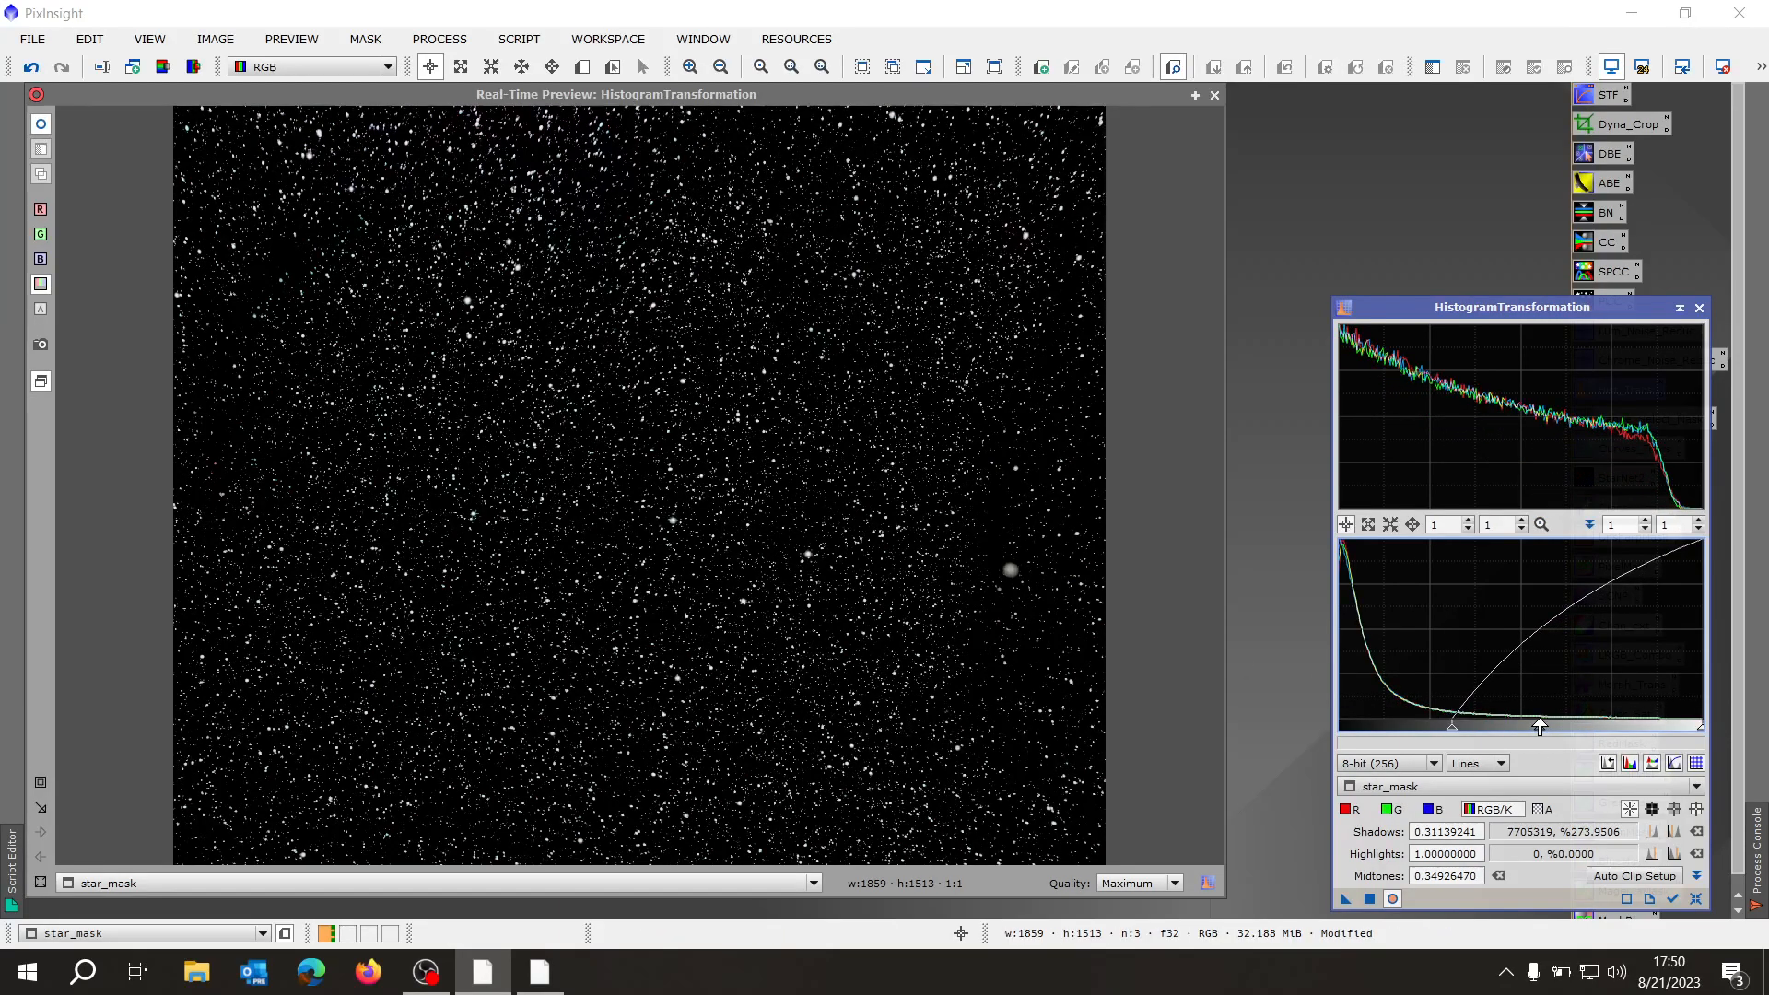
- Set the individual channel midtones of star_mask to about 0.415 for red, 0.438 for blue and 0.554 for green
left_click(1351, 809)
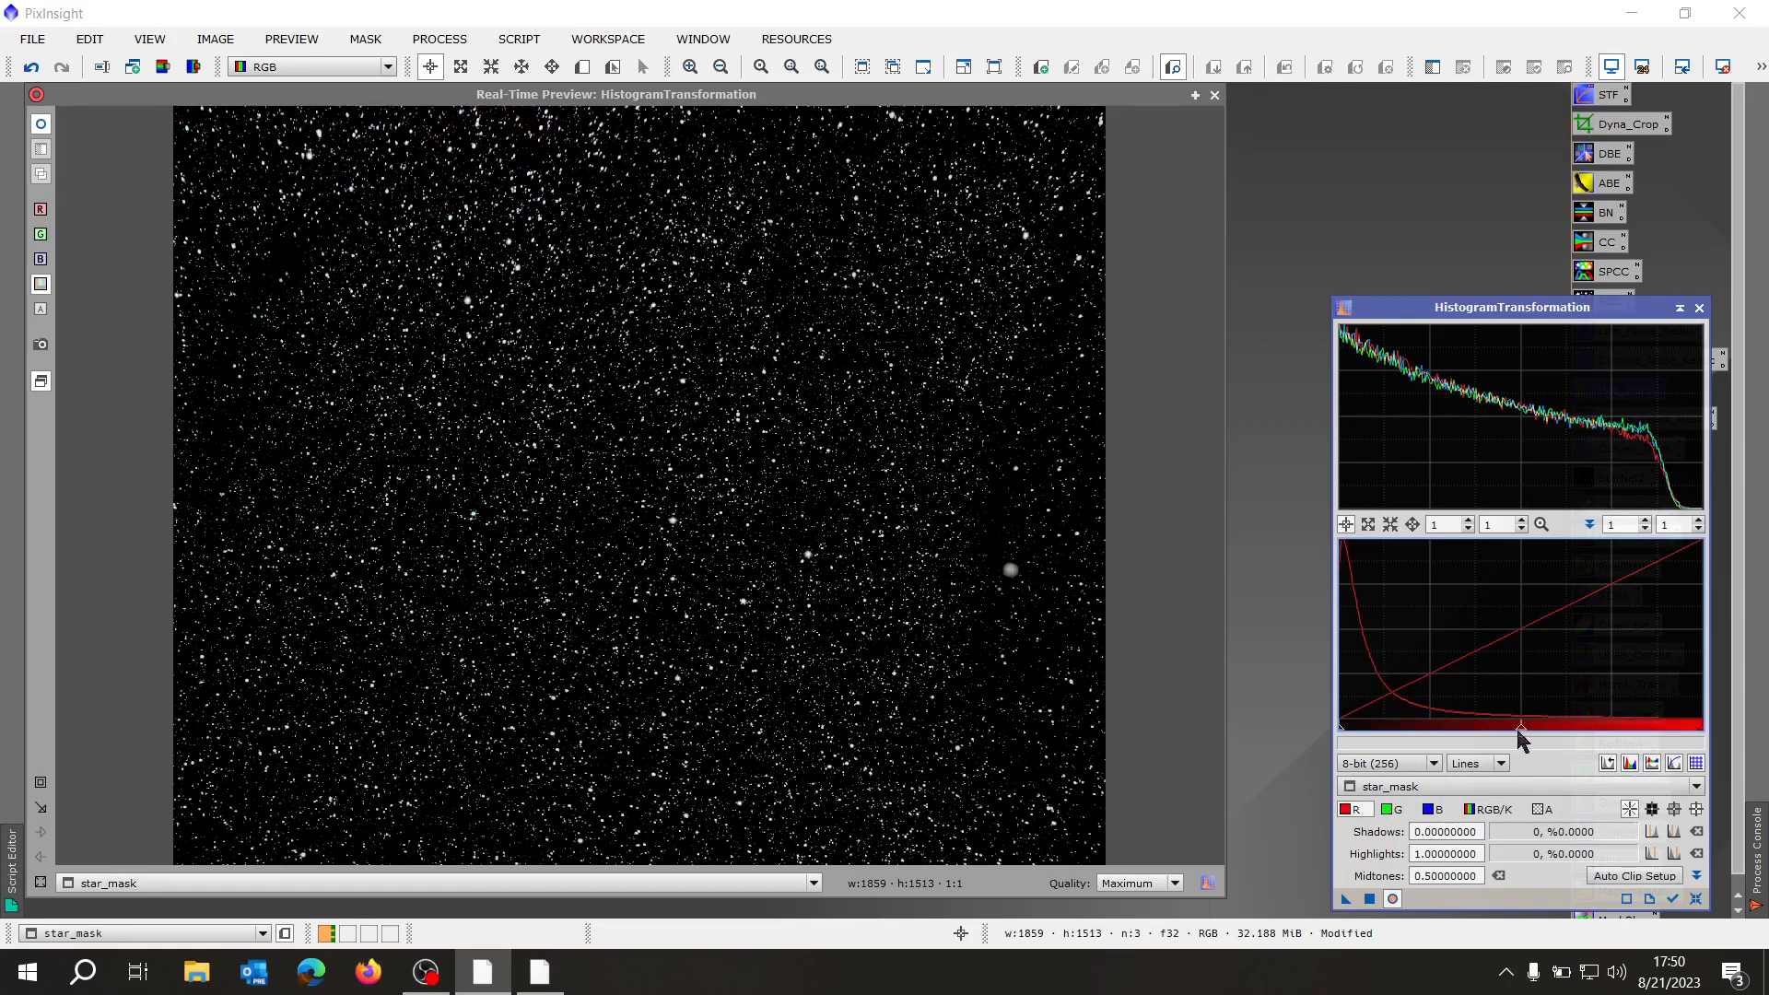
left_click_drag(1519, 729, 1490, 729)
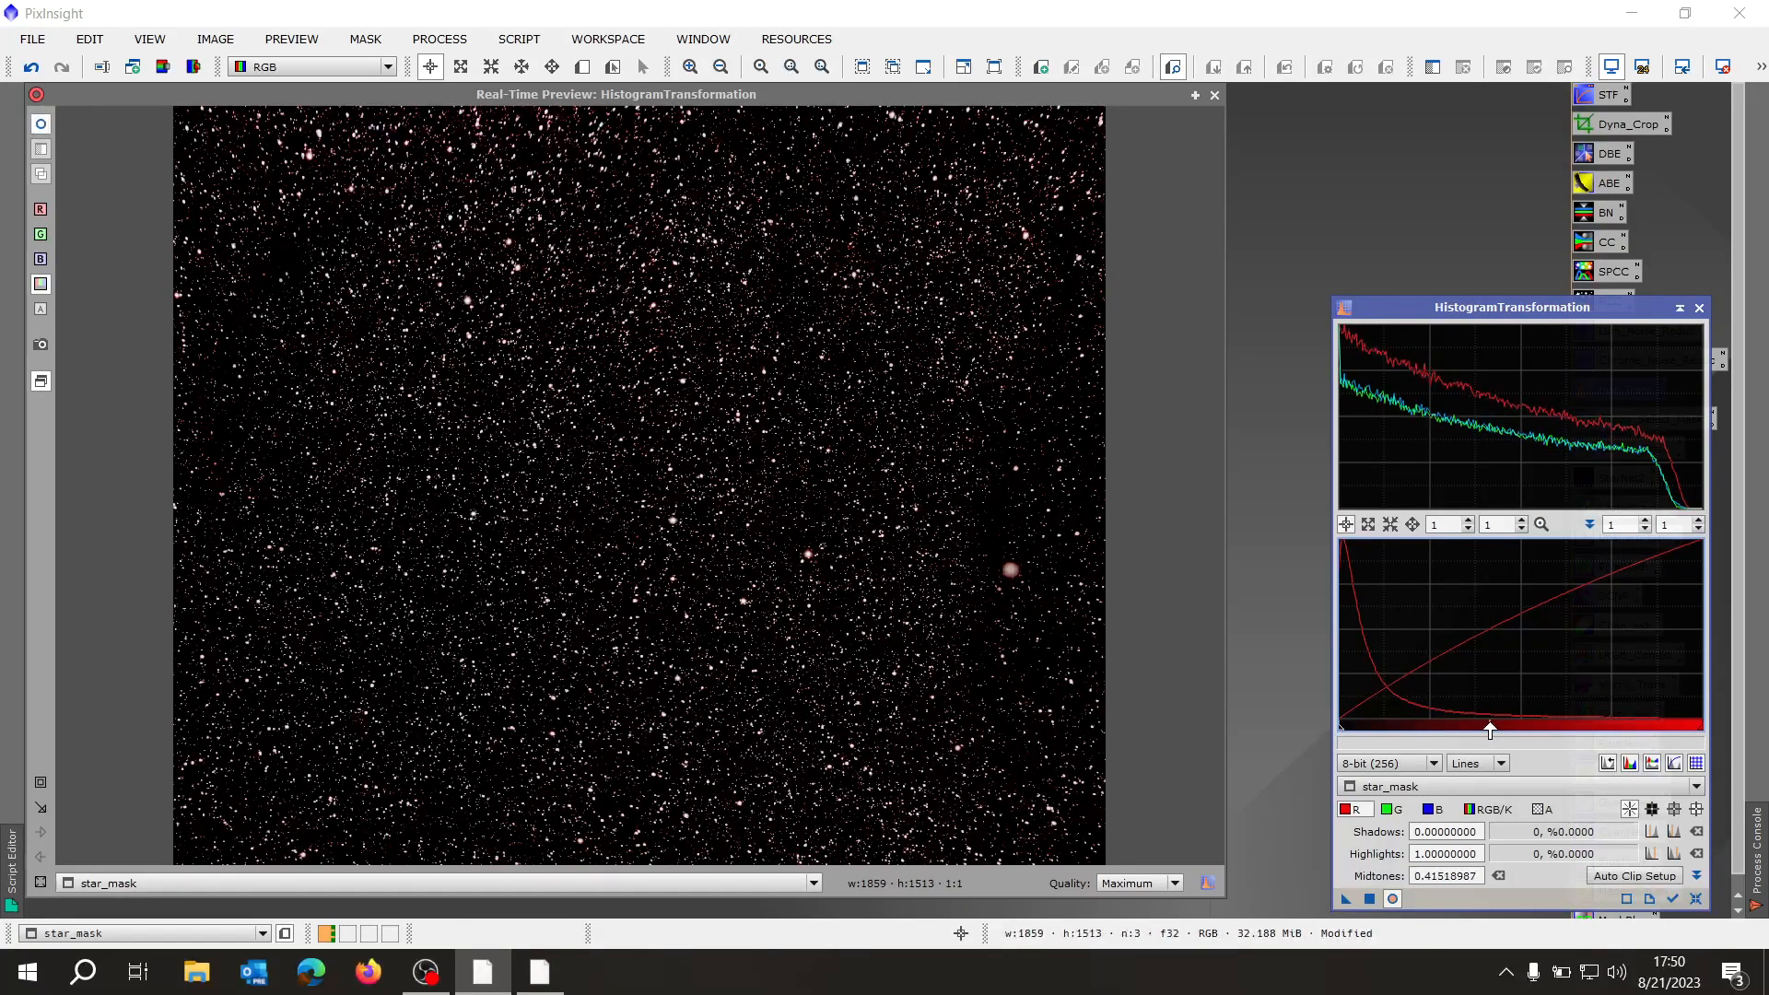
left_click(1431, 811)
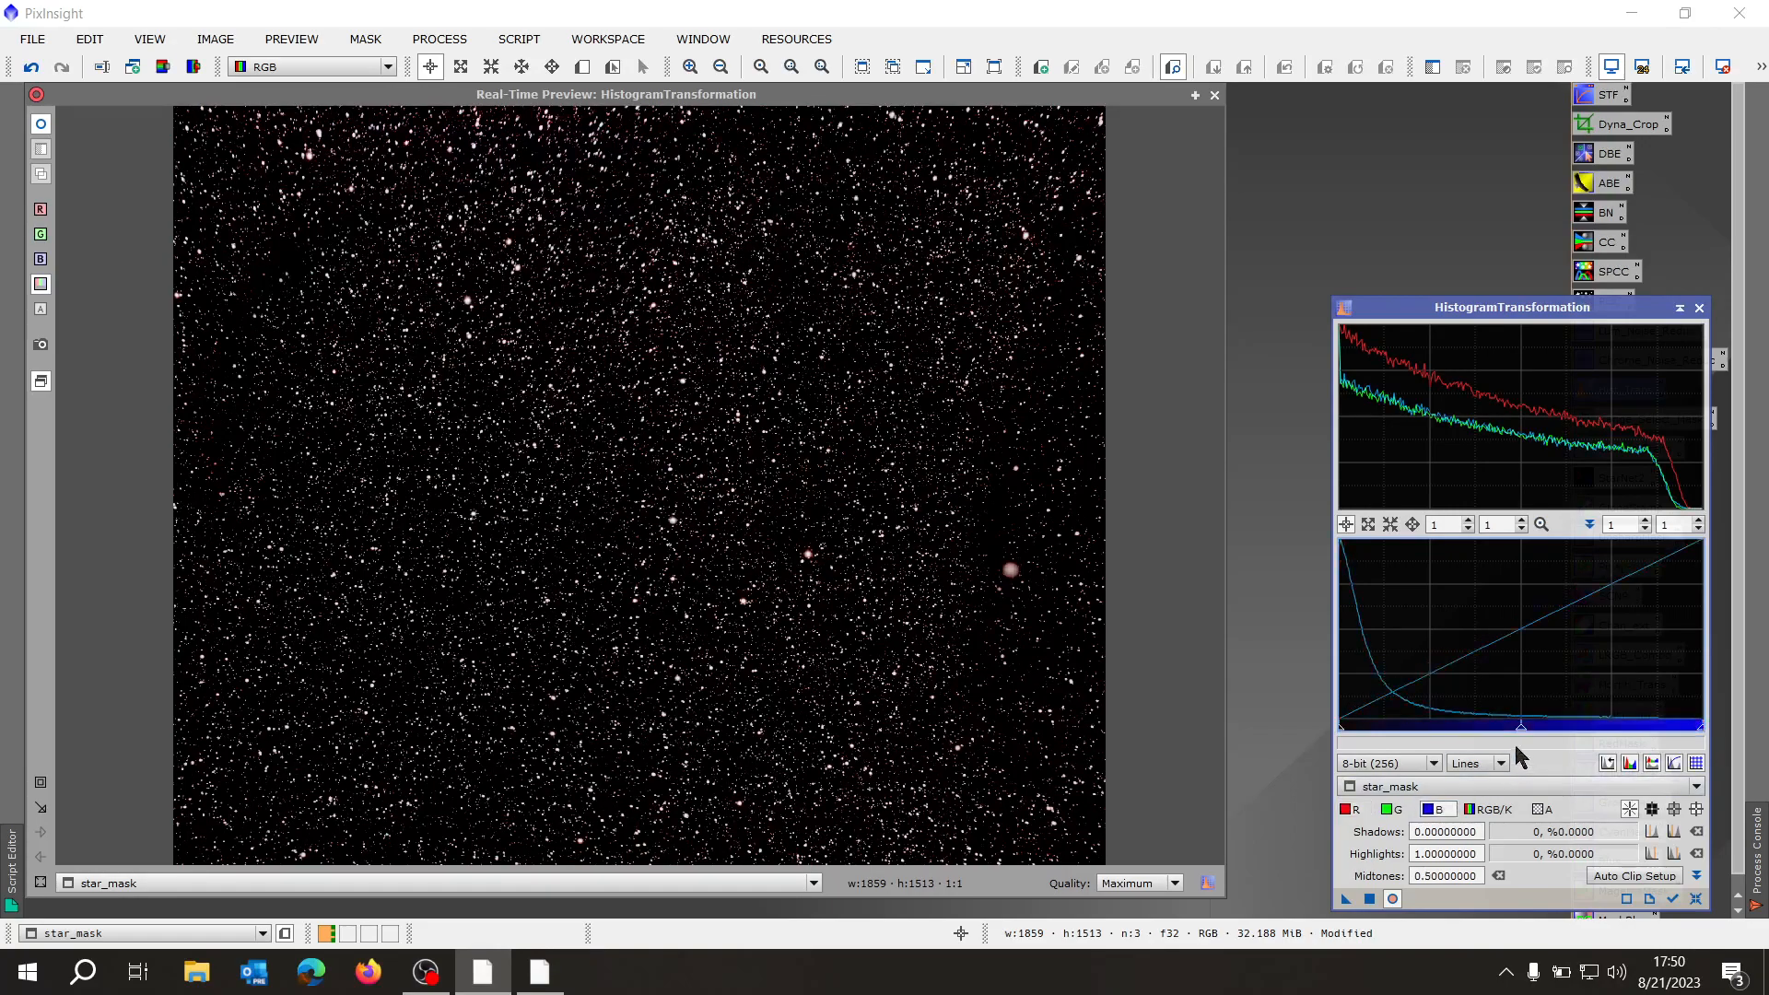
left_click_drag(1521, 733, 1498, 732)
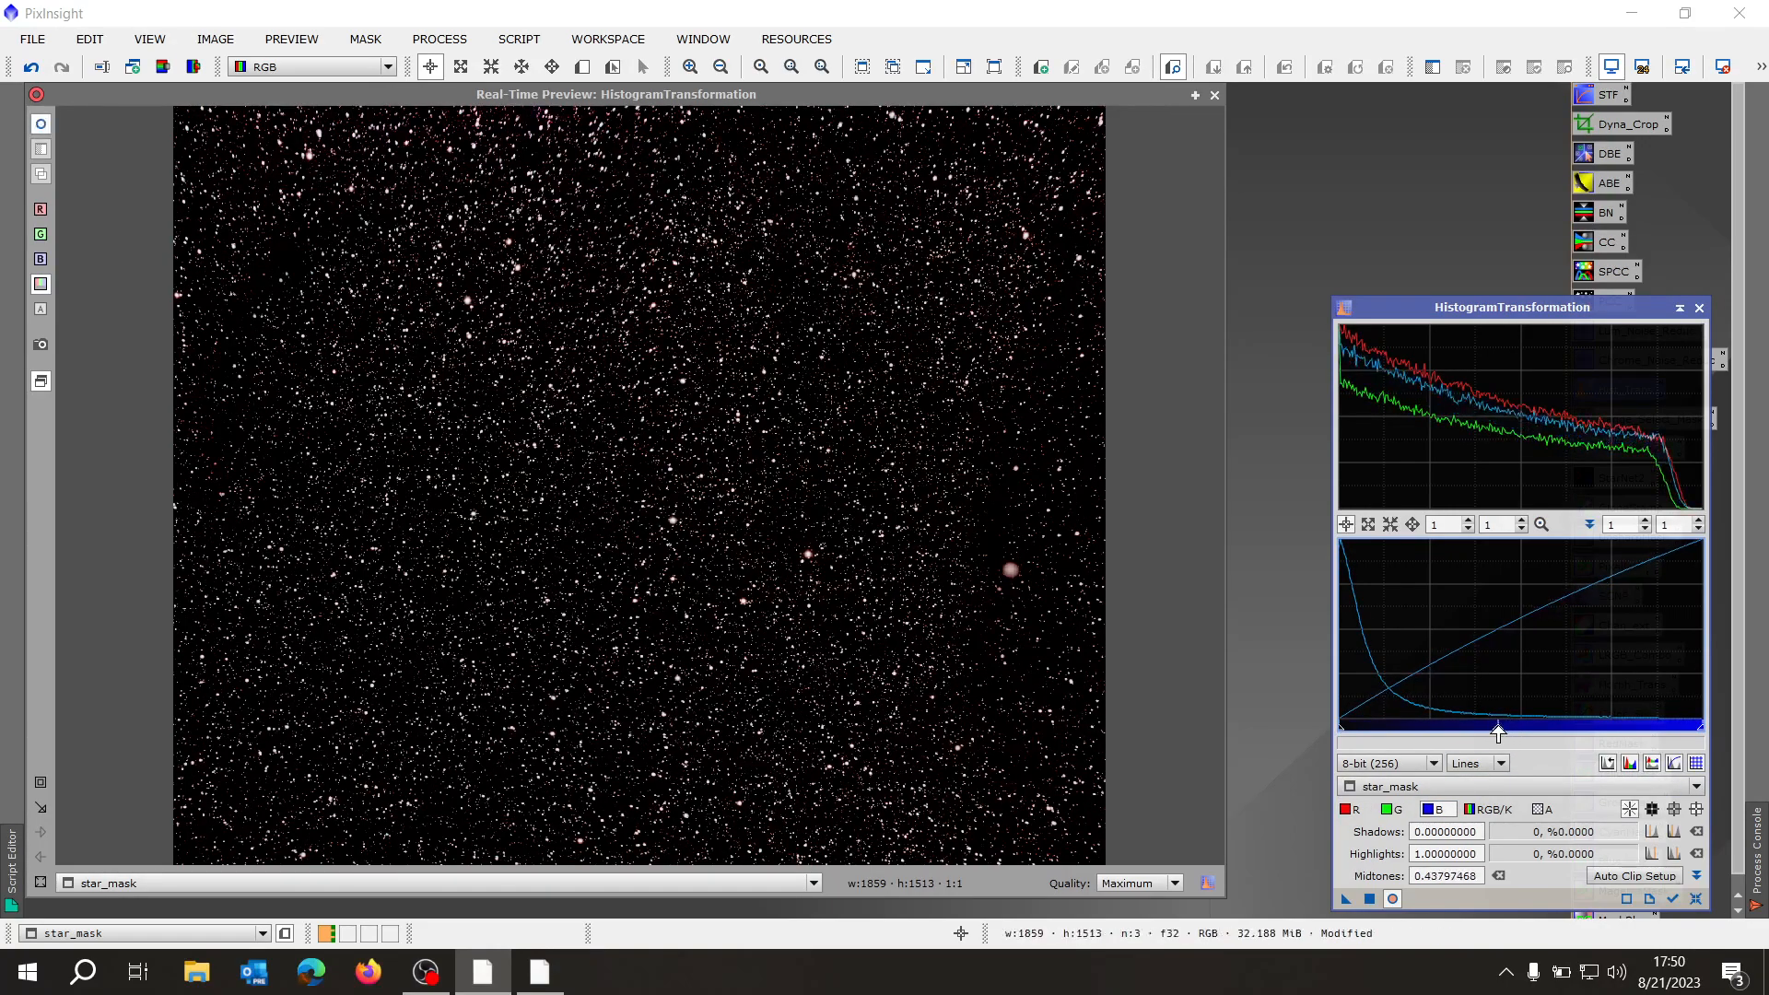
left_click(1391, 810)
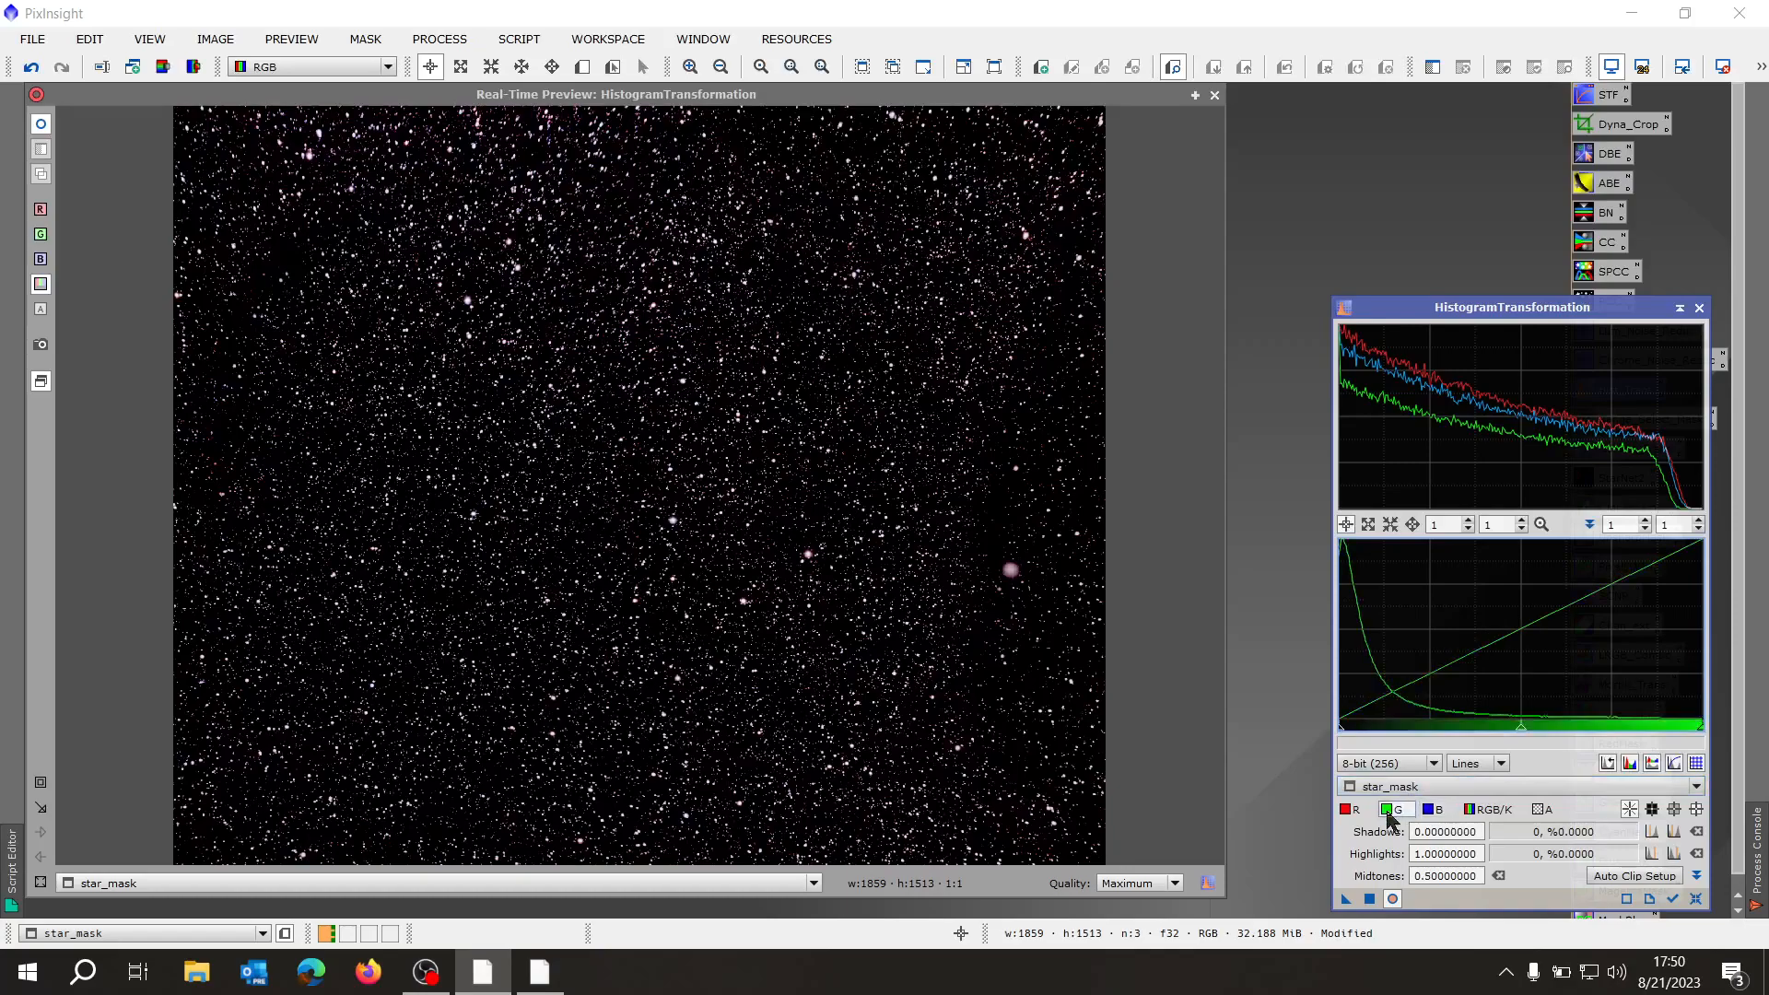
left_click_drag(1521, 732, 1541, 733)
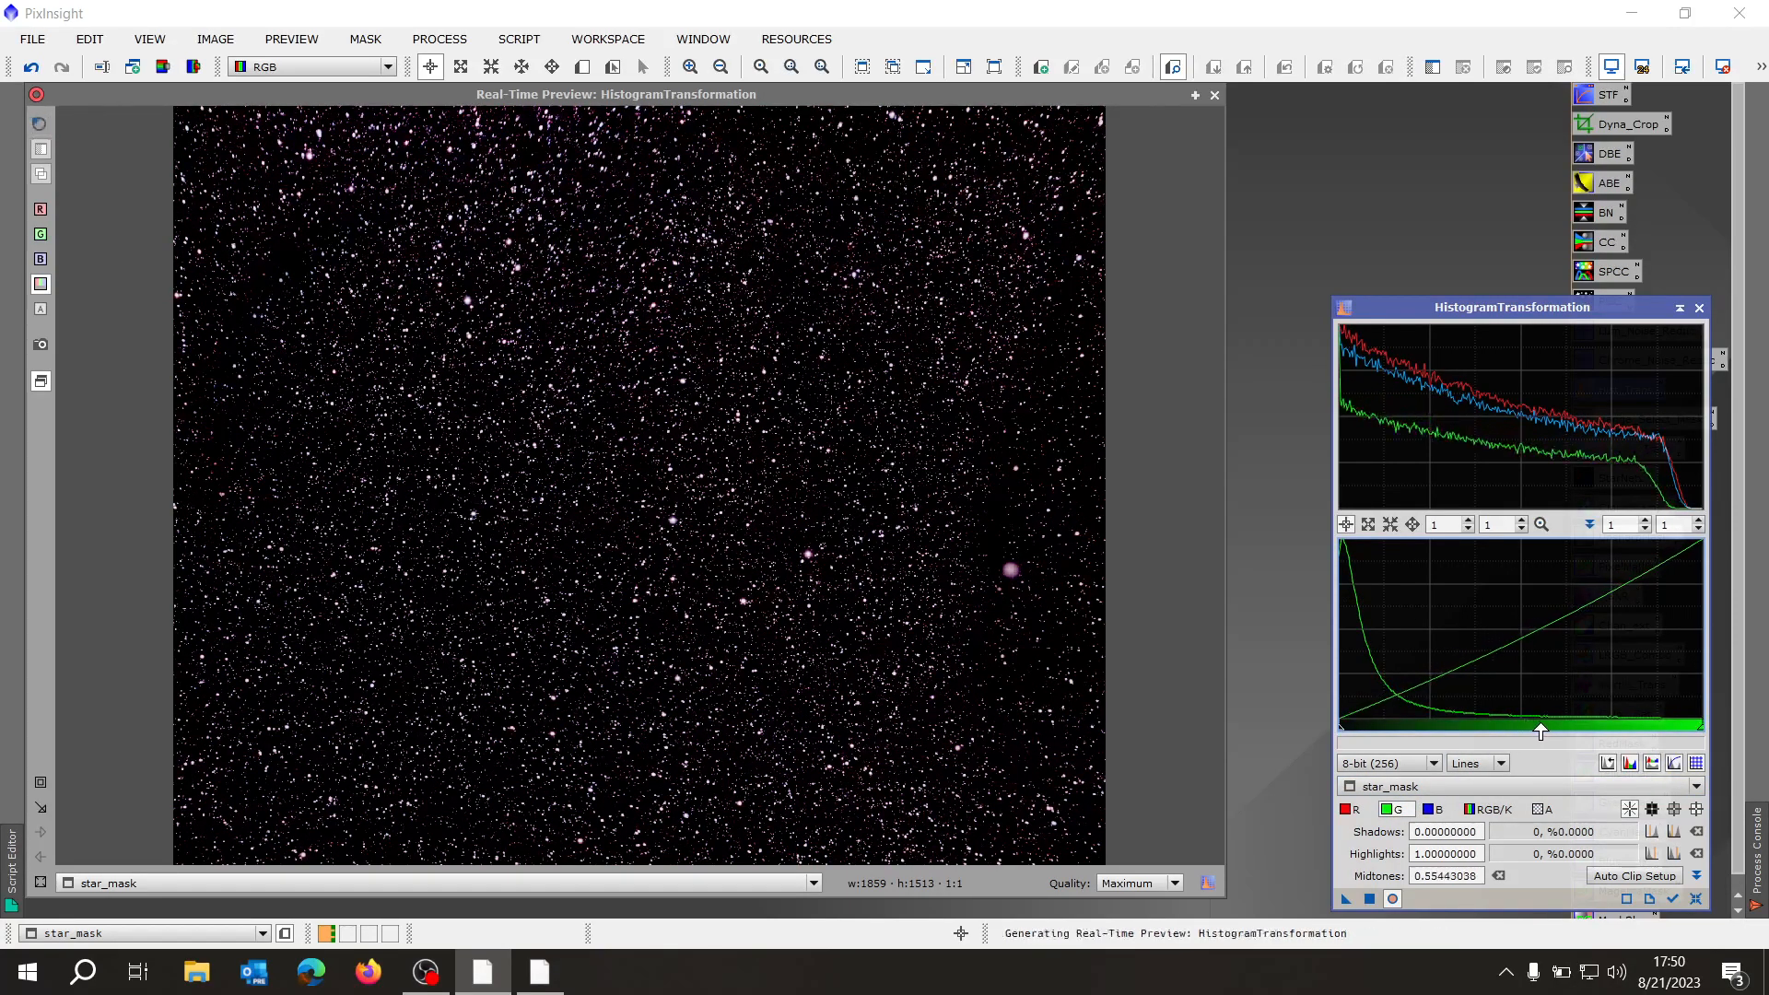
- Apply the histogram transformation to star_mask, then close its real-time preview and the HistogramTransformation tool
left_click_drag(1347, 900, 1161, 177)
left_click(1215, 95)
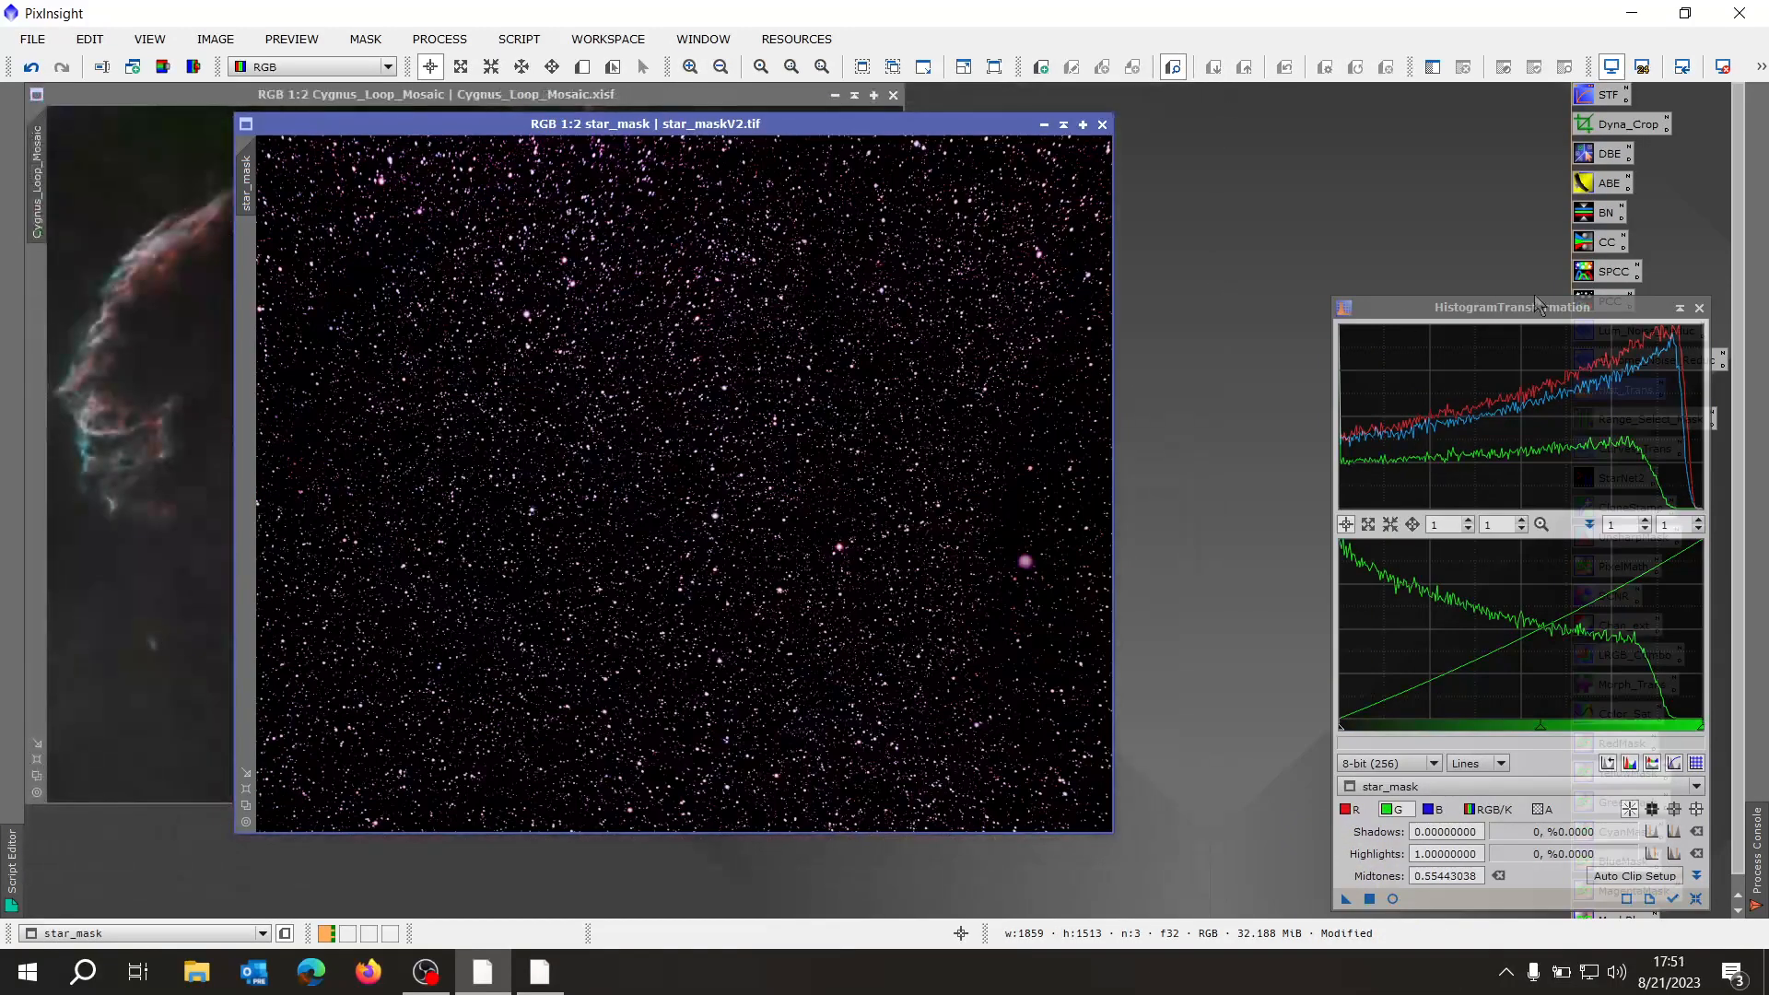
left_click(1699, 308)
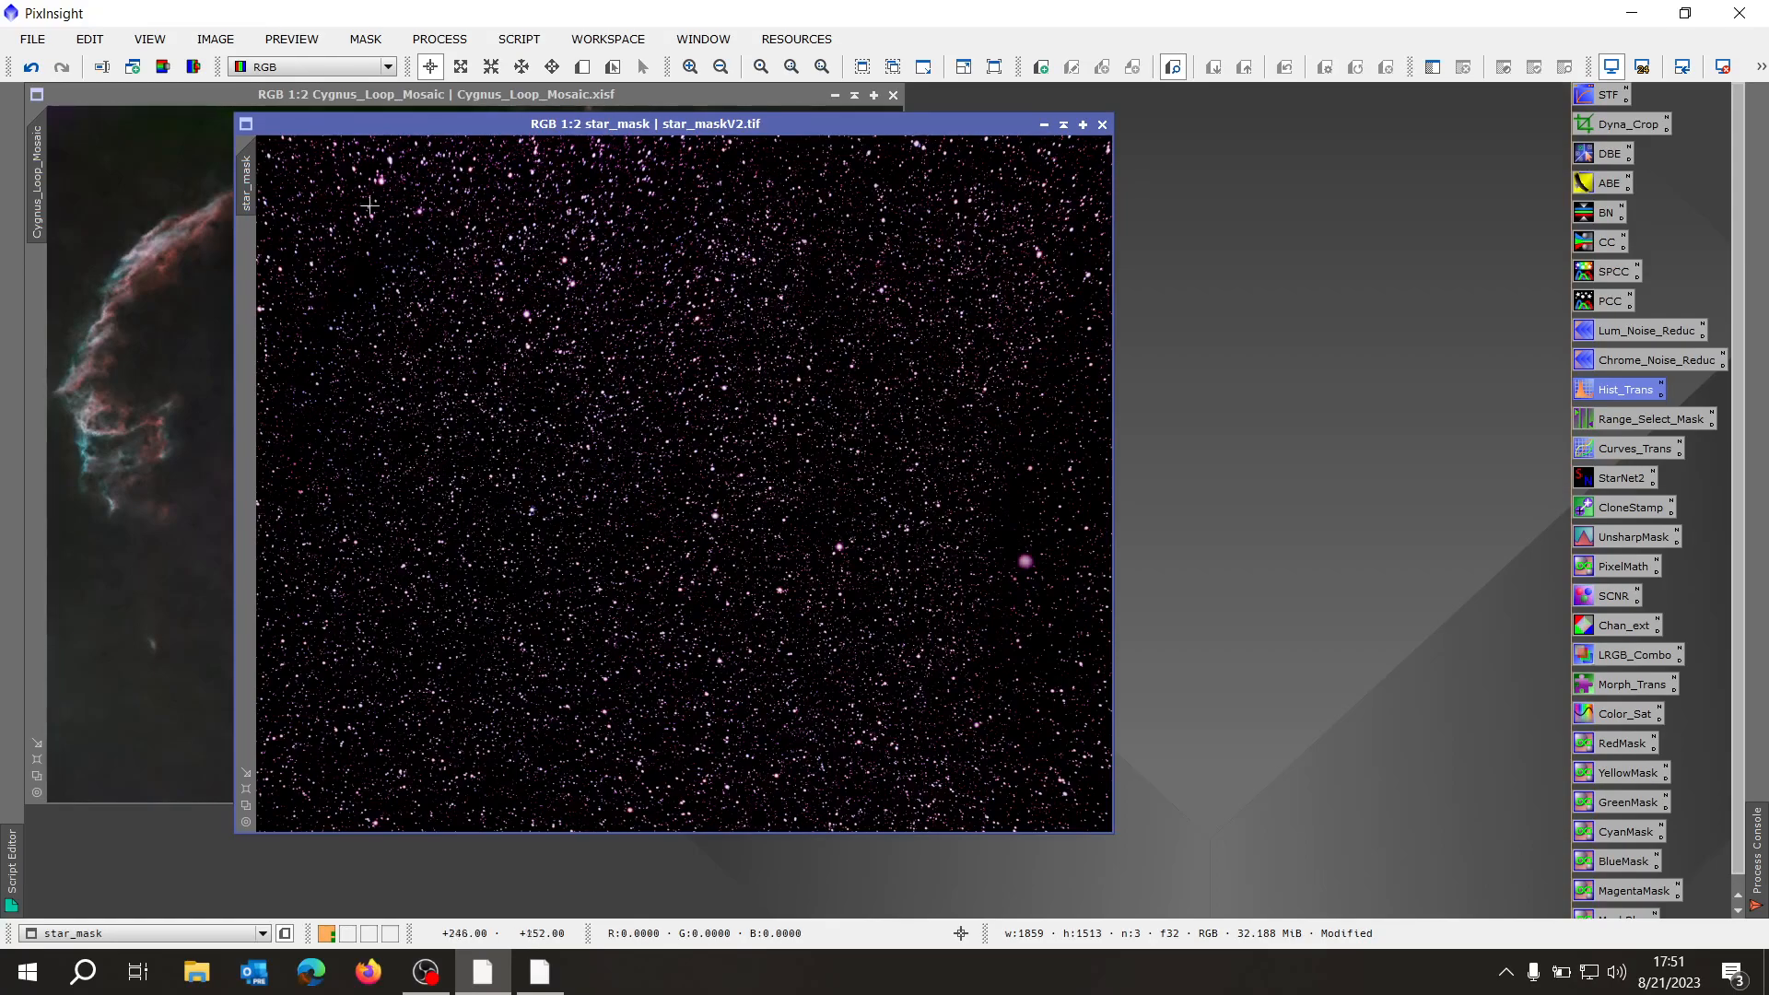
- Run the CorrectMagentaStars script on star_mask with an amount of 0.80 and lightness preserved
left_click(514, 42)
mouse_move(680, 324)
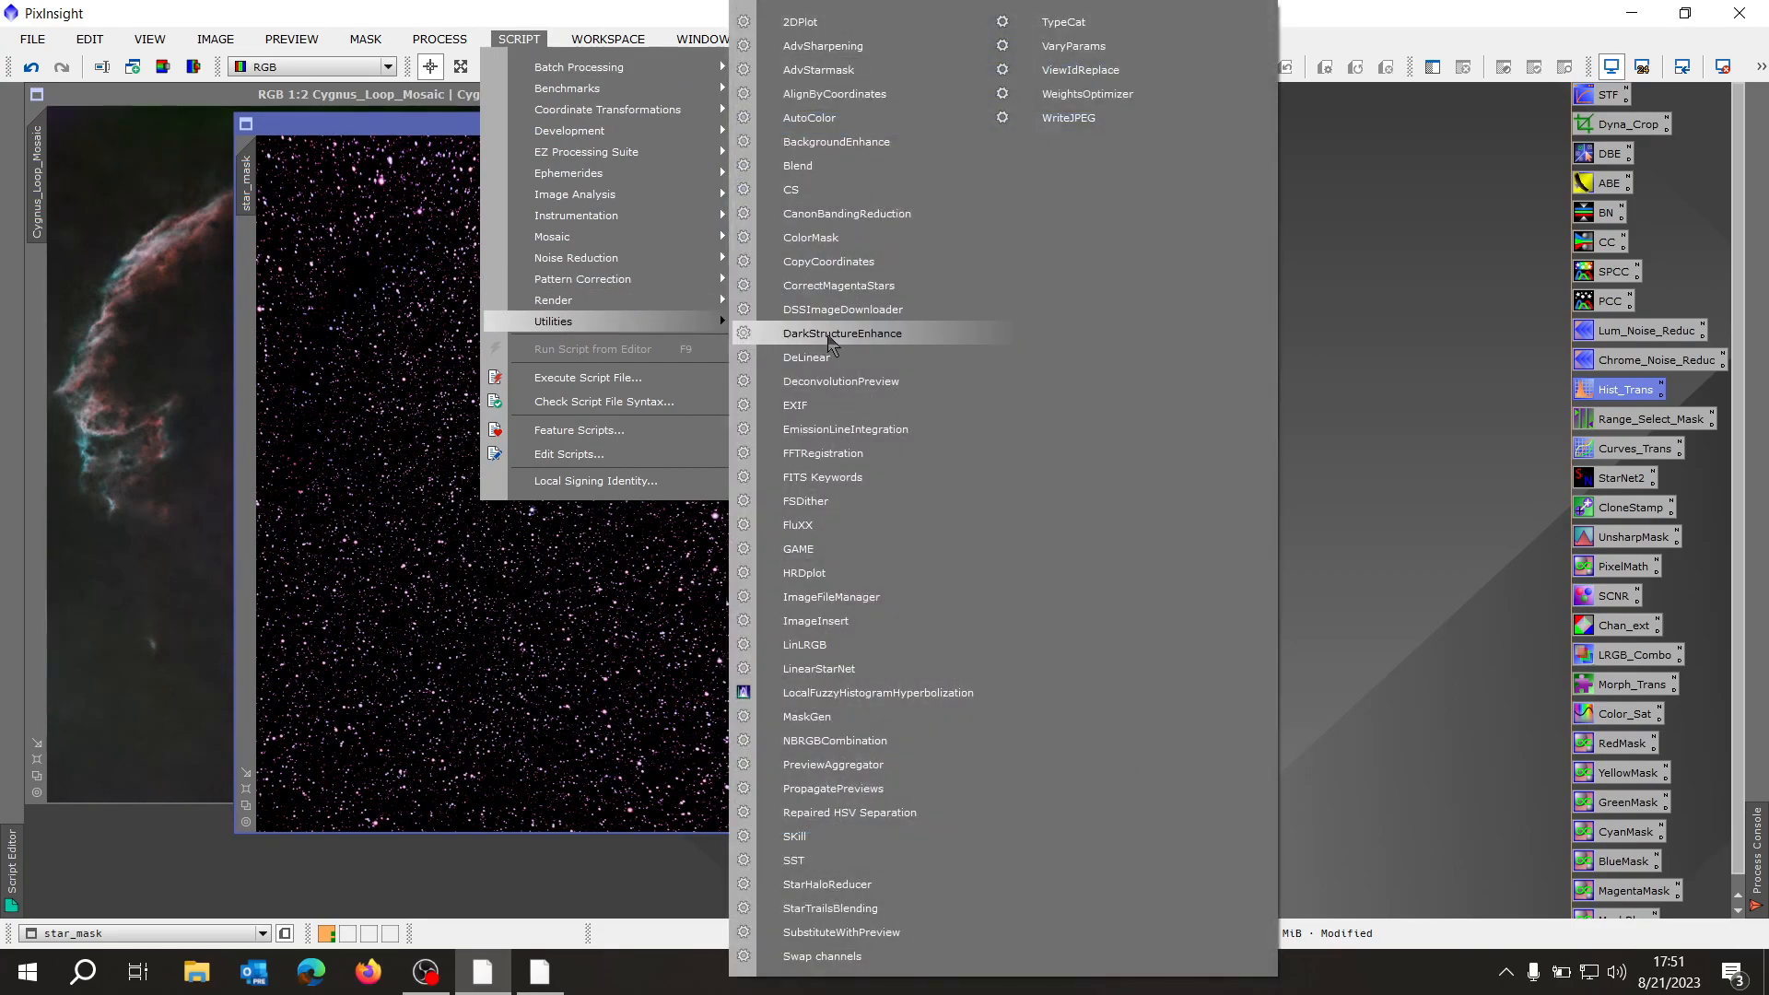
left_click(866, 286)
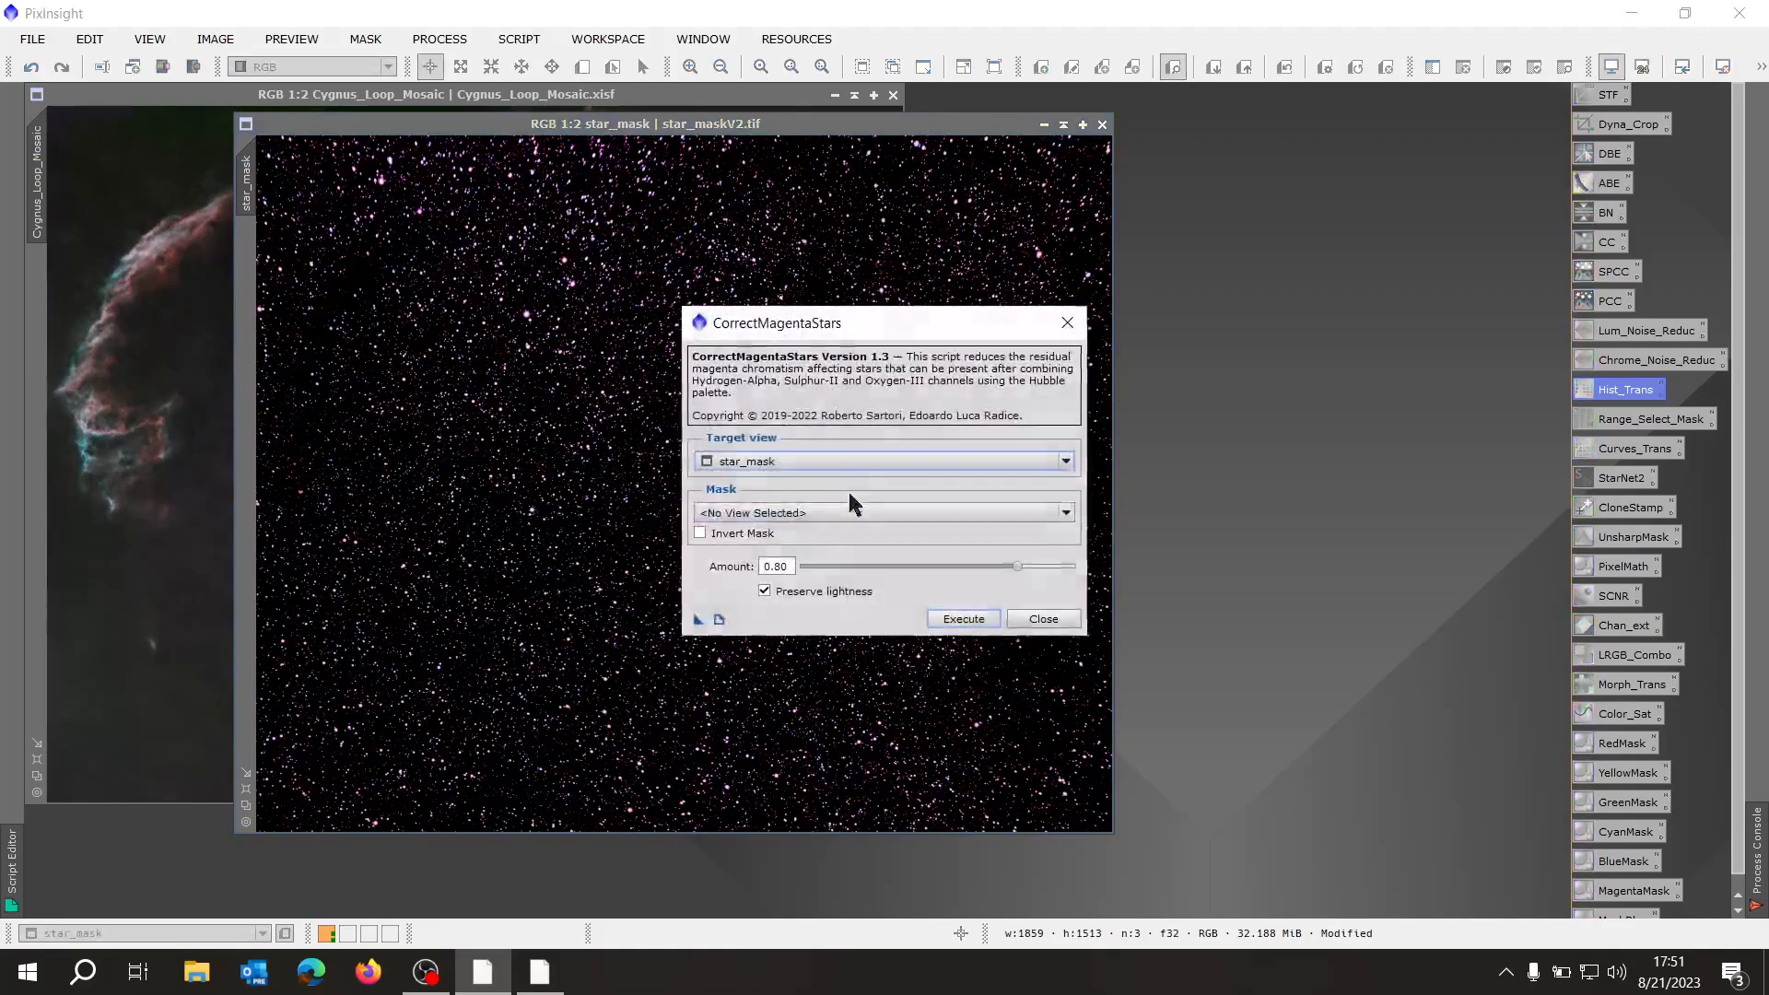
left_click(959, 619)
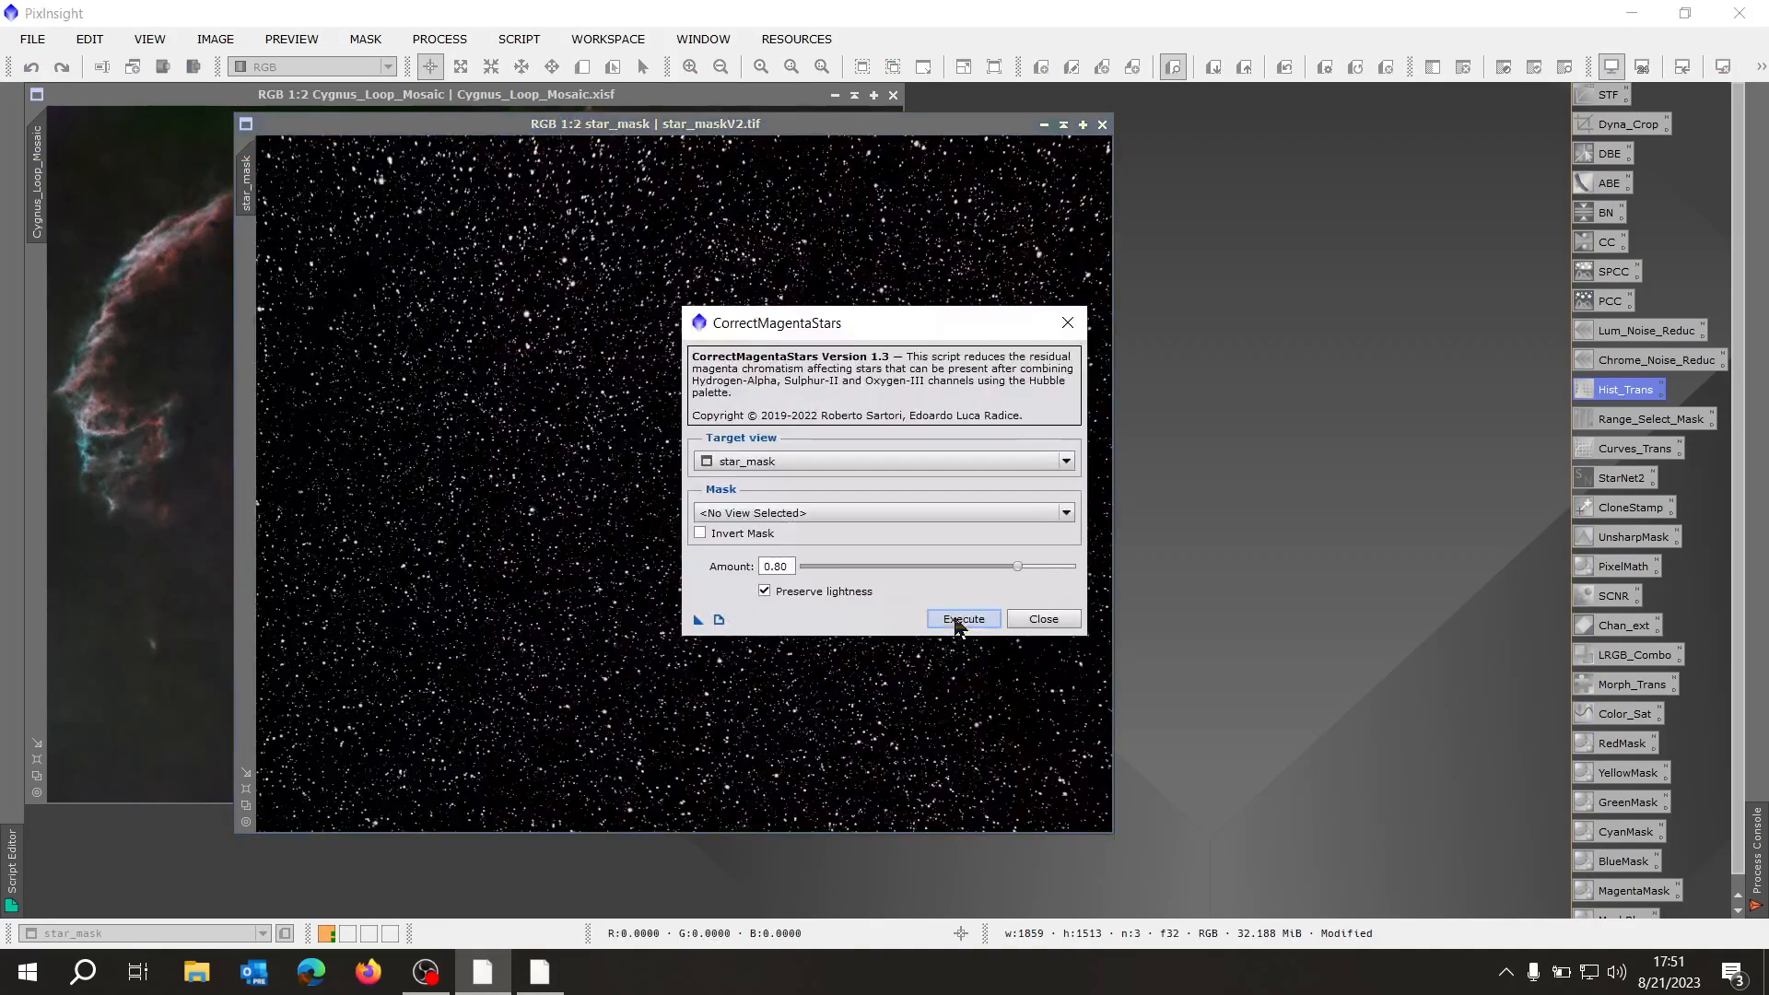
left_click(1016, 620)
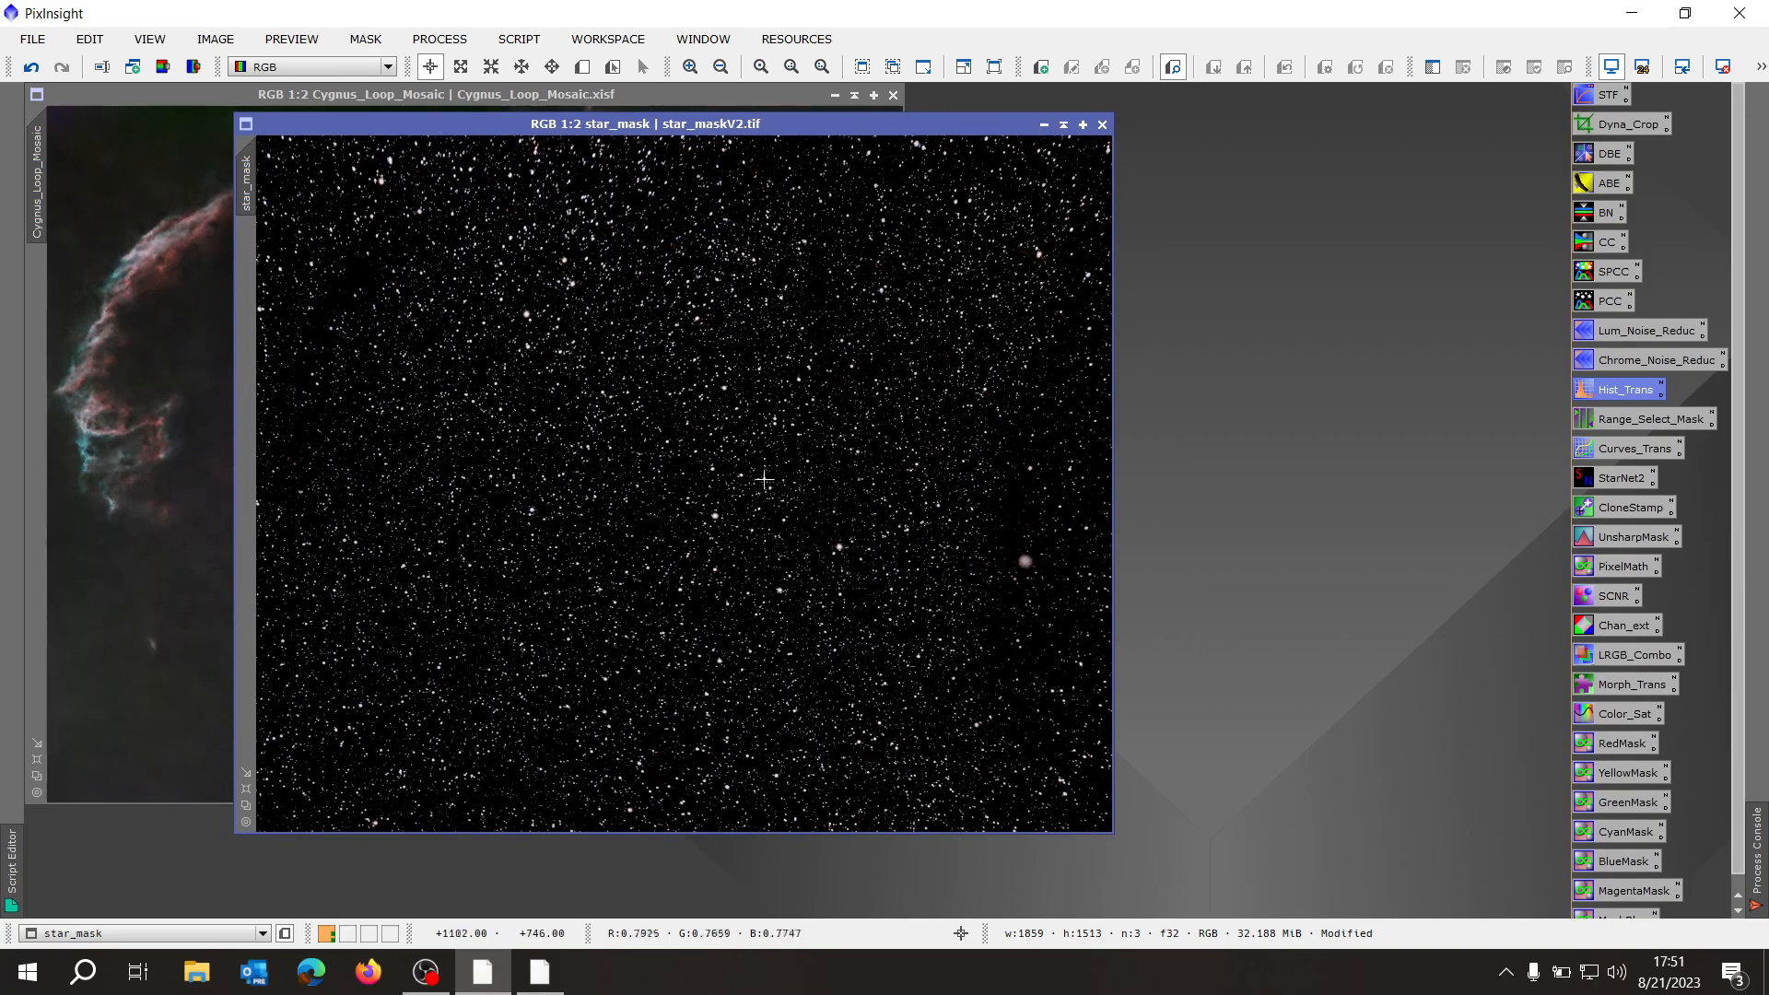
- Examine the corrected star colours in star_mask up close and across the whole image
scroll(753, 477, "up", 3)
scroll(754, 477, "down", 1)
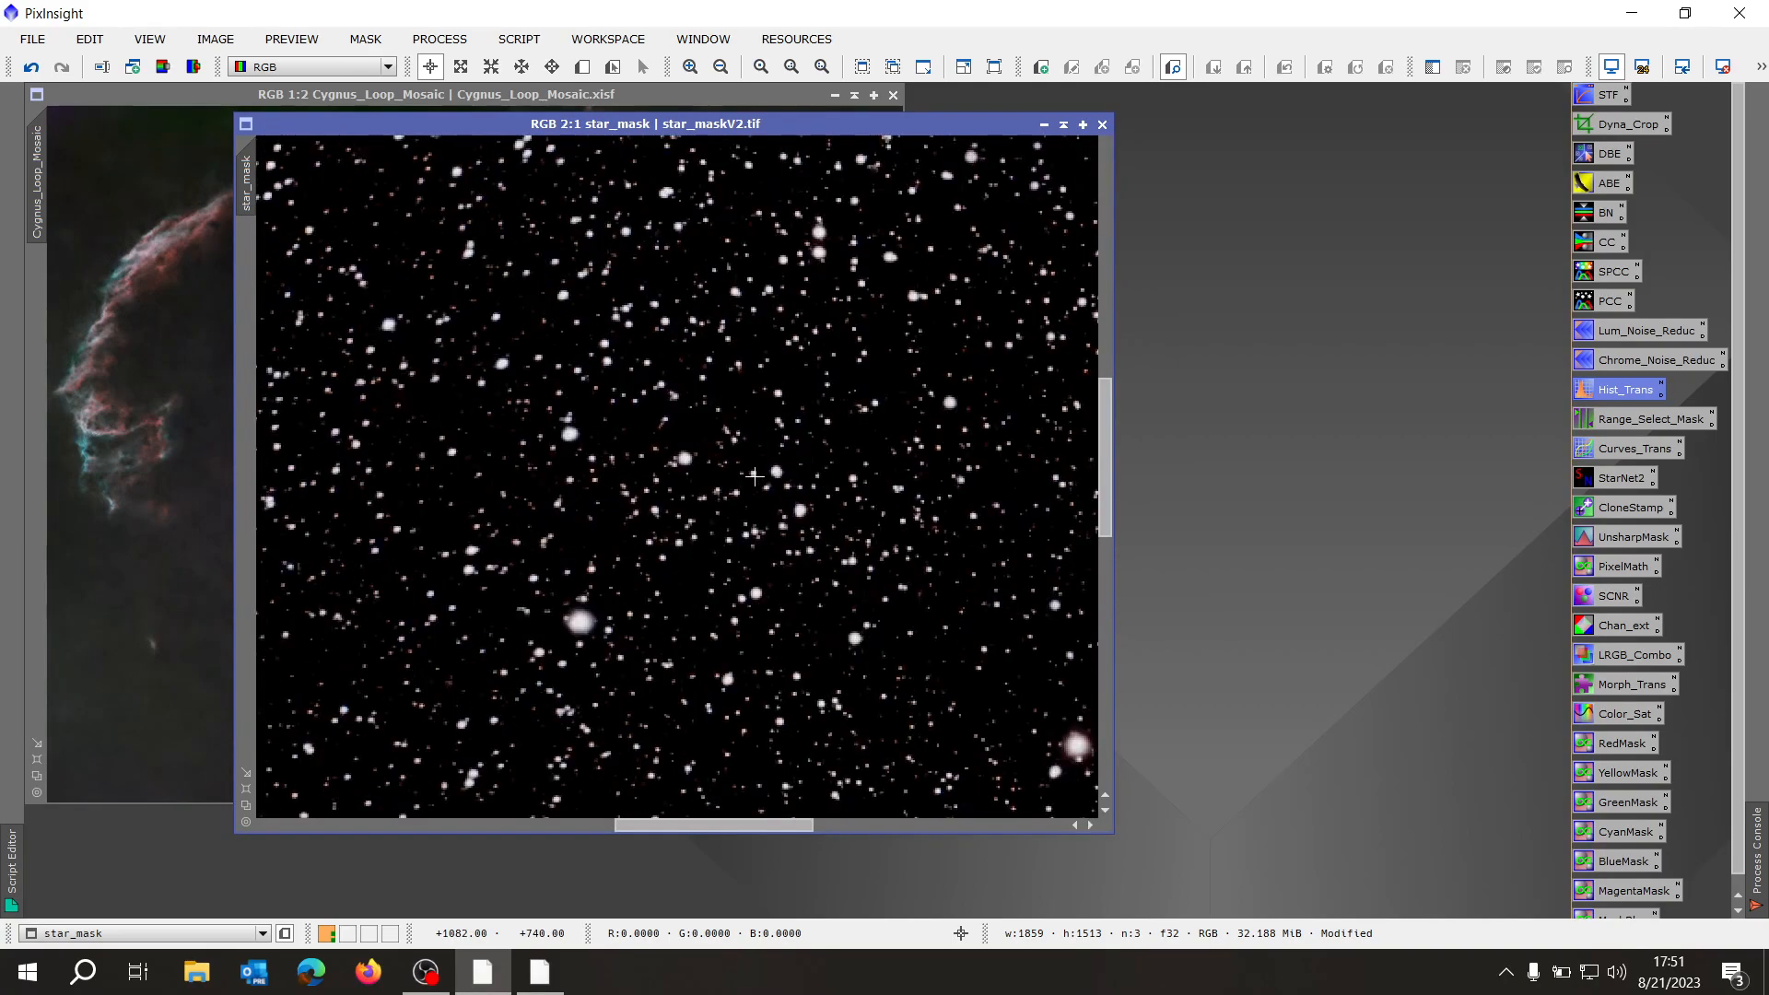
scroll(754, 476, "up", 4)
scroll(753, 476, "down", 4)
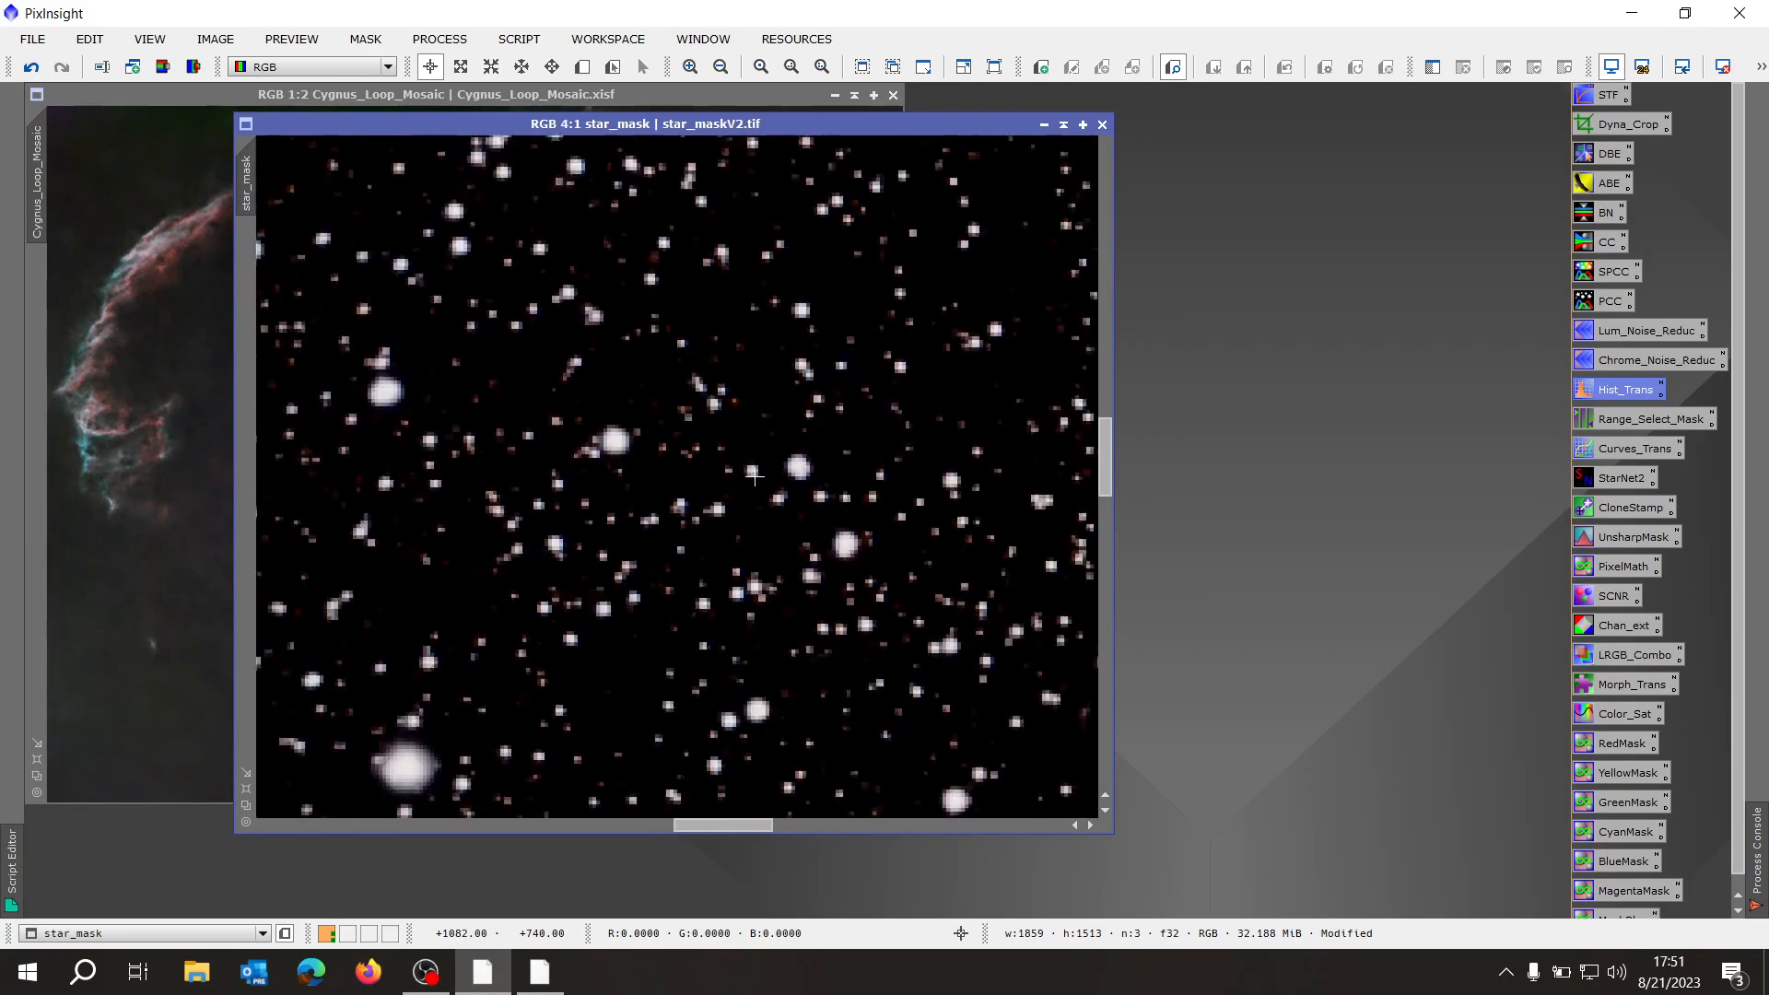
scroll(754, 477, "down", 3)
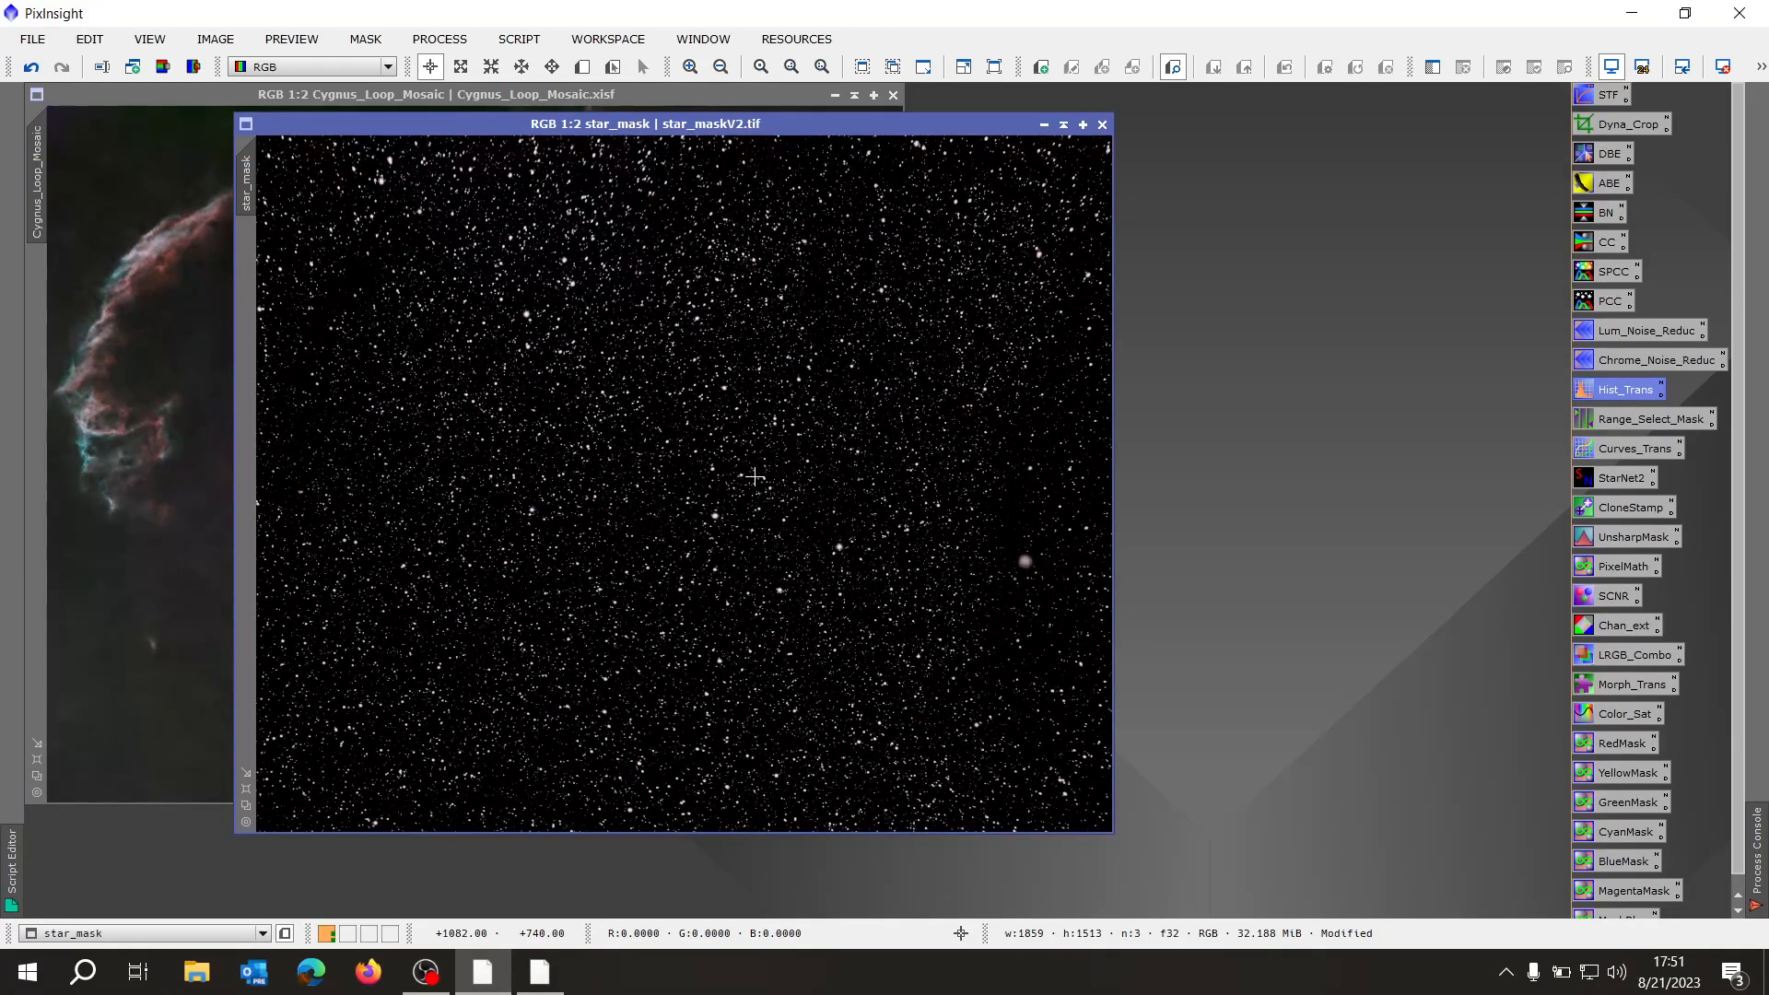
left_click(1453, 678)
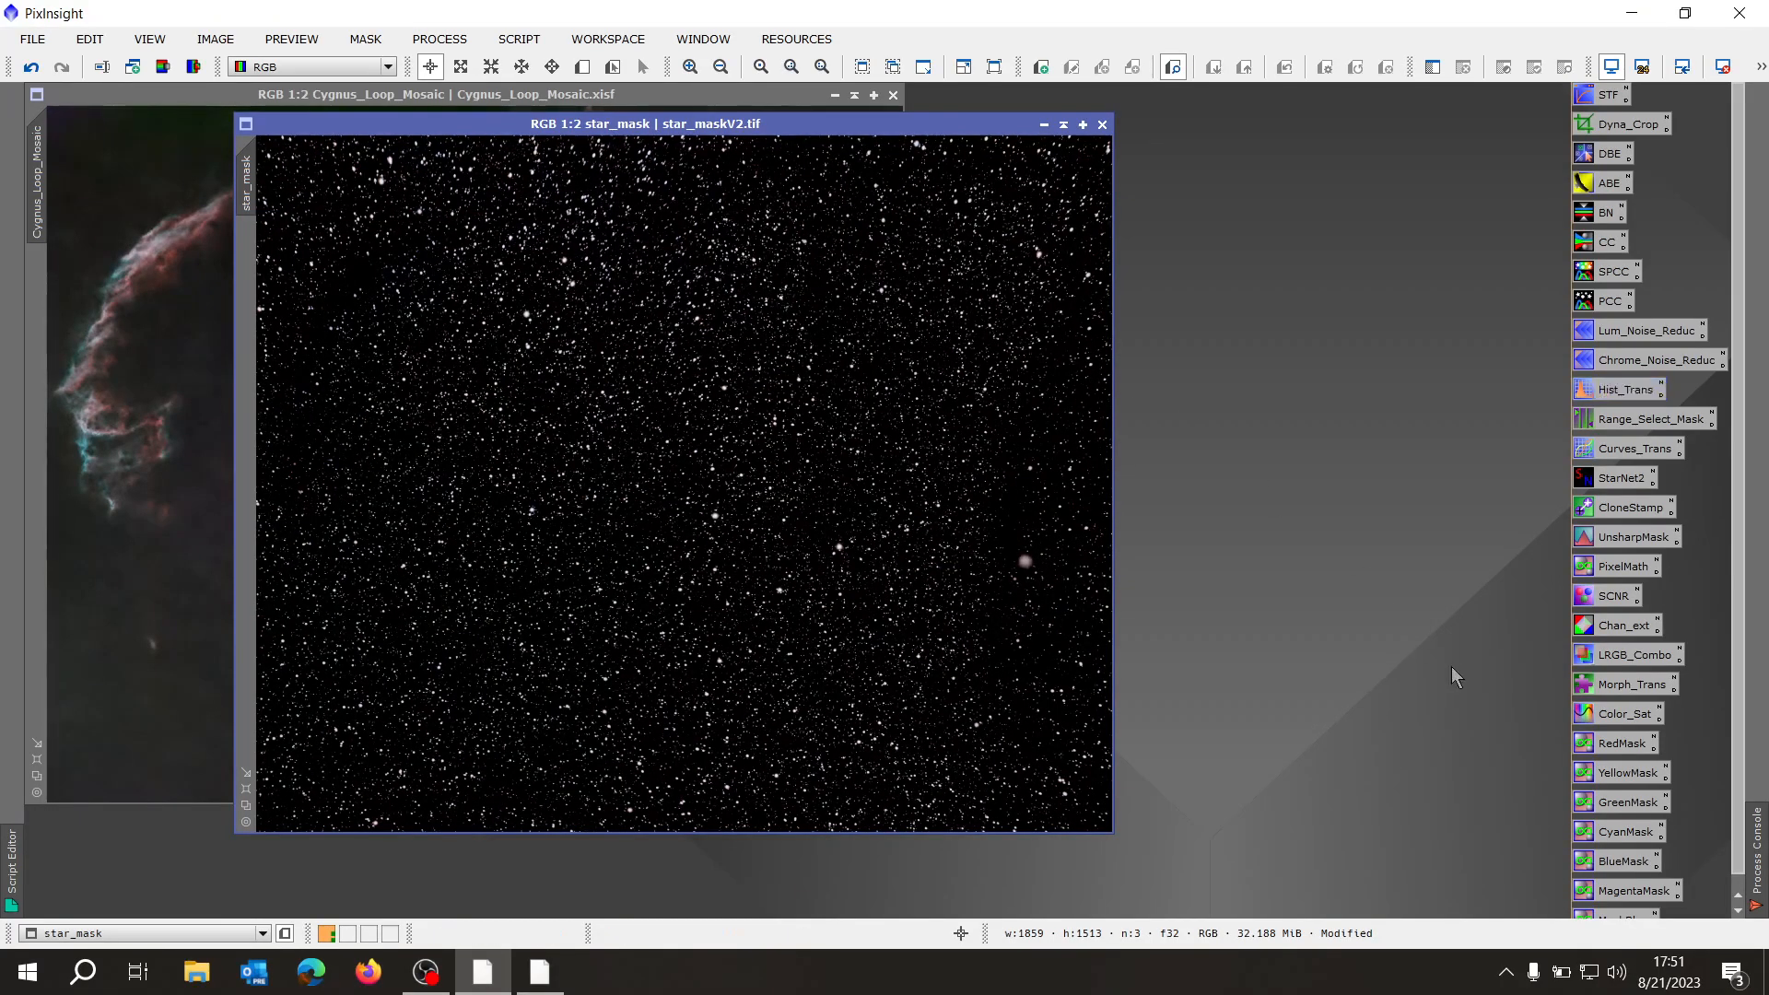
- In MorphologicalTransformation, round the 5×5 structuring element by switching off the two edge cells next to each corner
double_click(1630, 687)
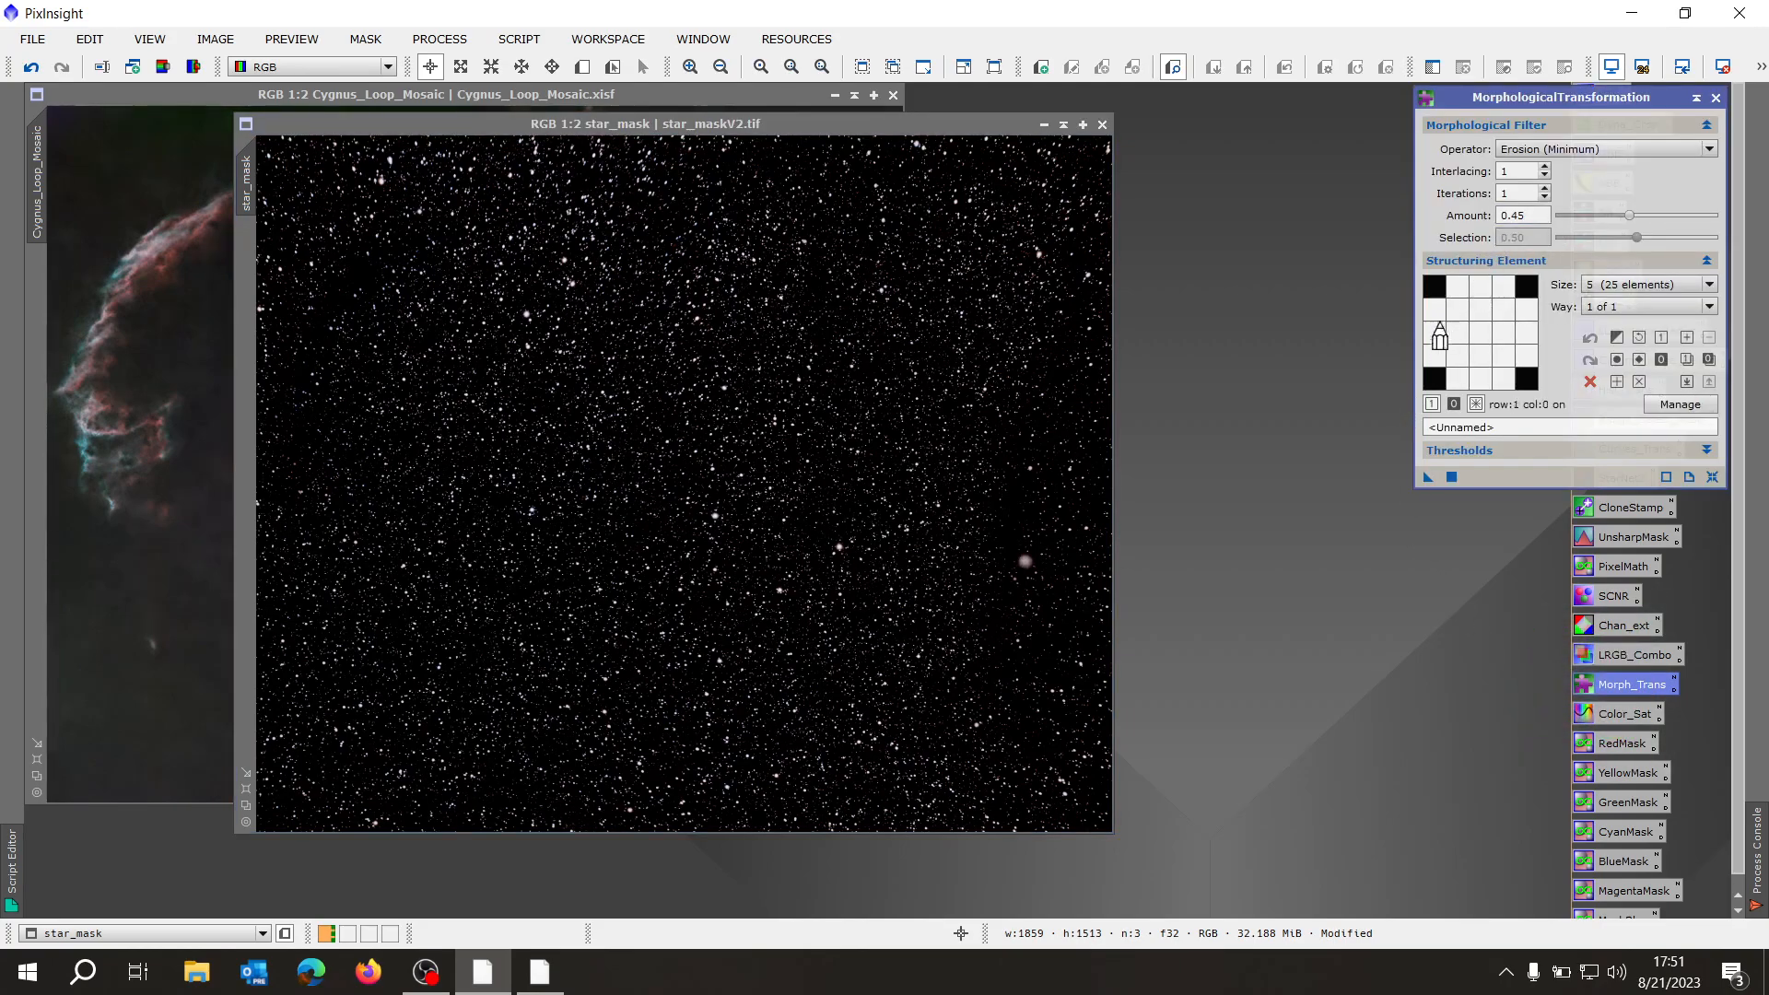
left_click(1454, 403)
left_click(1456, 379)
left_click(1433, 357)
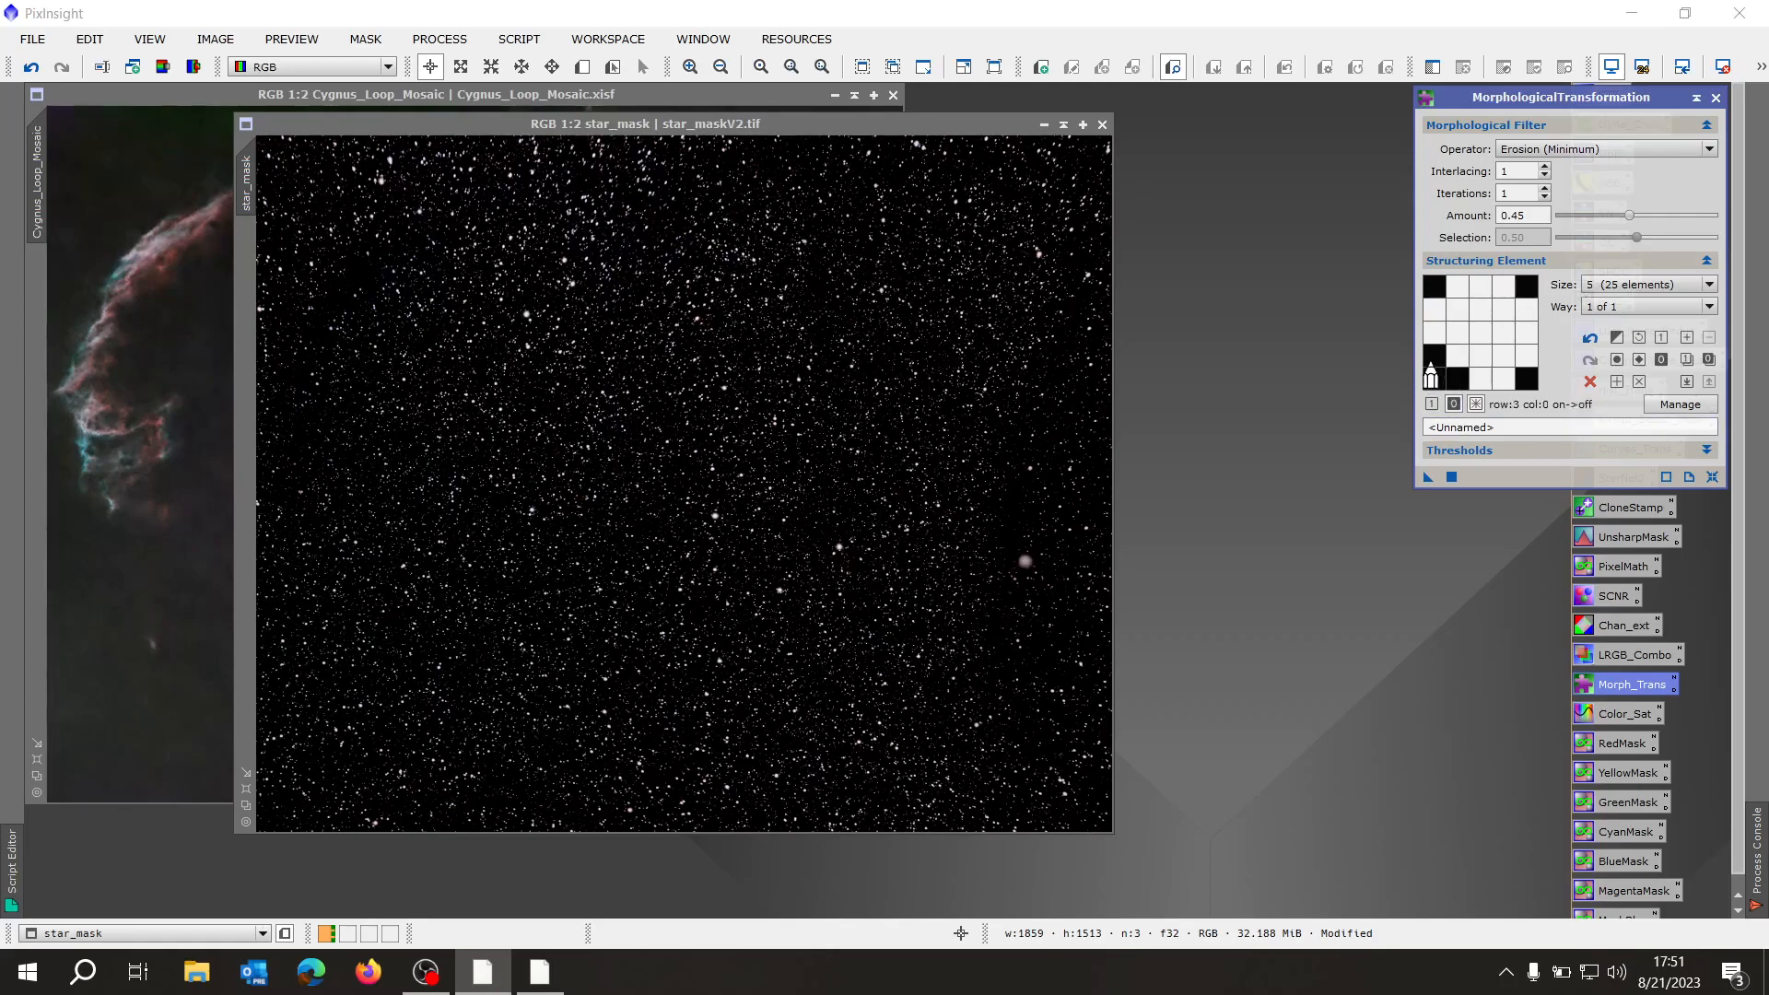
left_click(1434, 310)
left_click(1456, 286)
left_click(1502, 291)
left_click(1527, 310)
left_click(1527, 356)
left_click(1506, 379)
- Set the Erosion (Minimum) filter to 2 iterations and apply it to star_mask with an amount of 0.45
left_click(1505, 193)
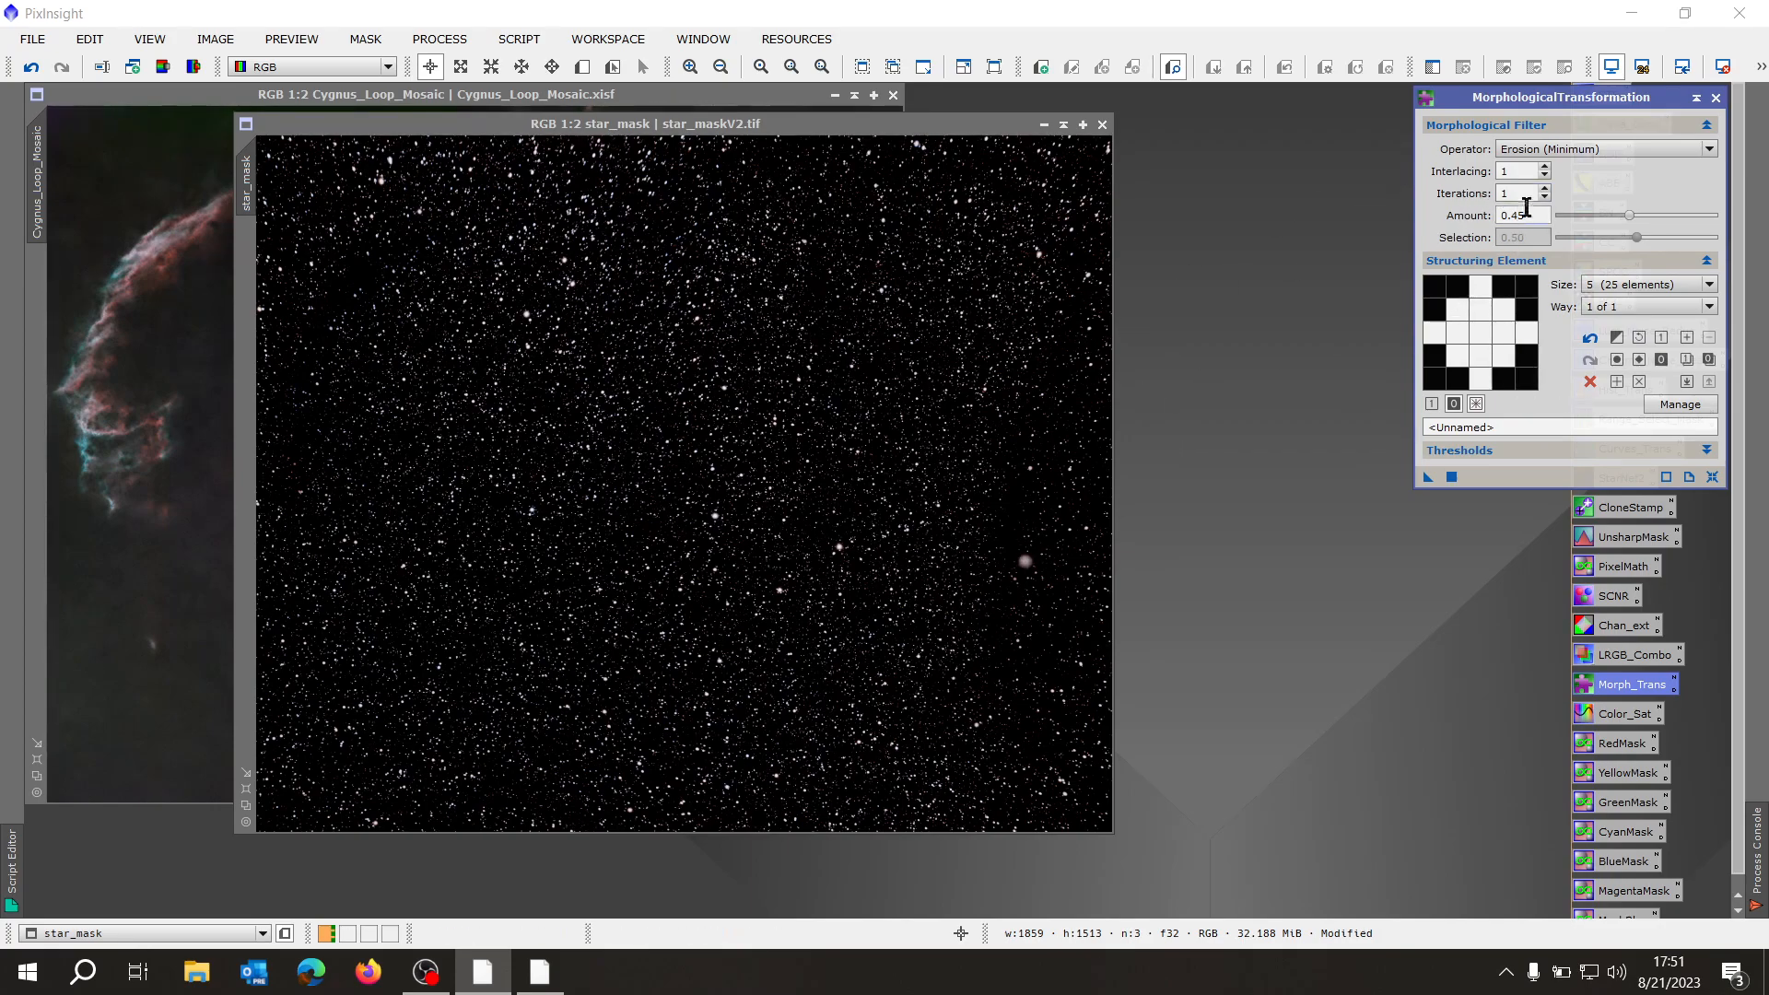
left_click(1452, 478)
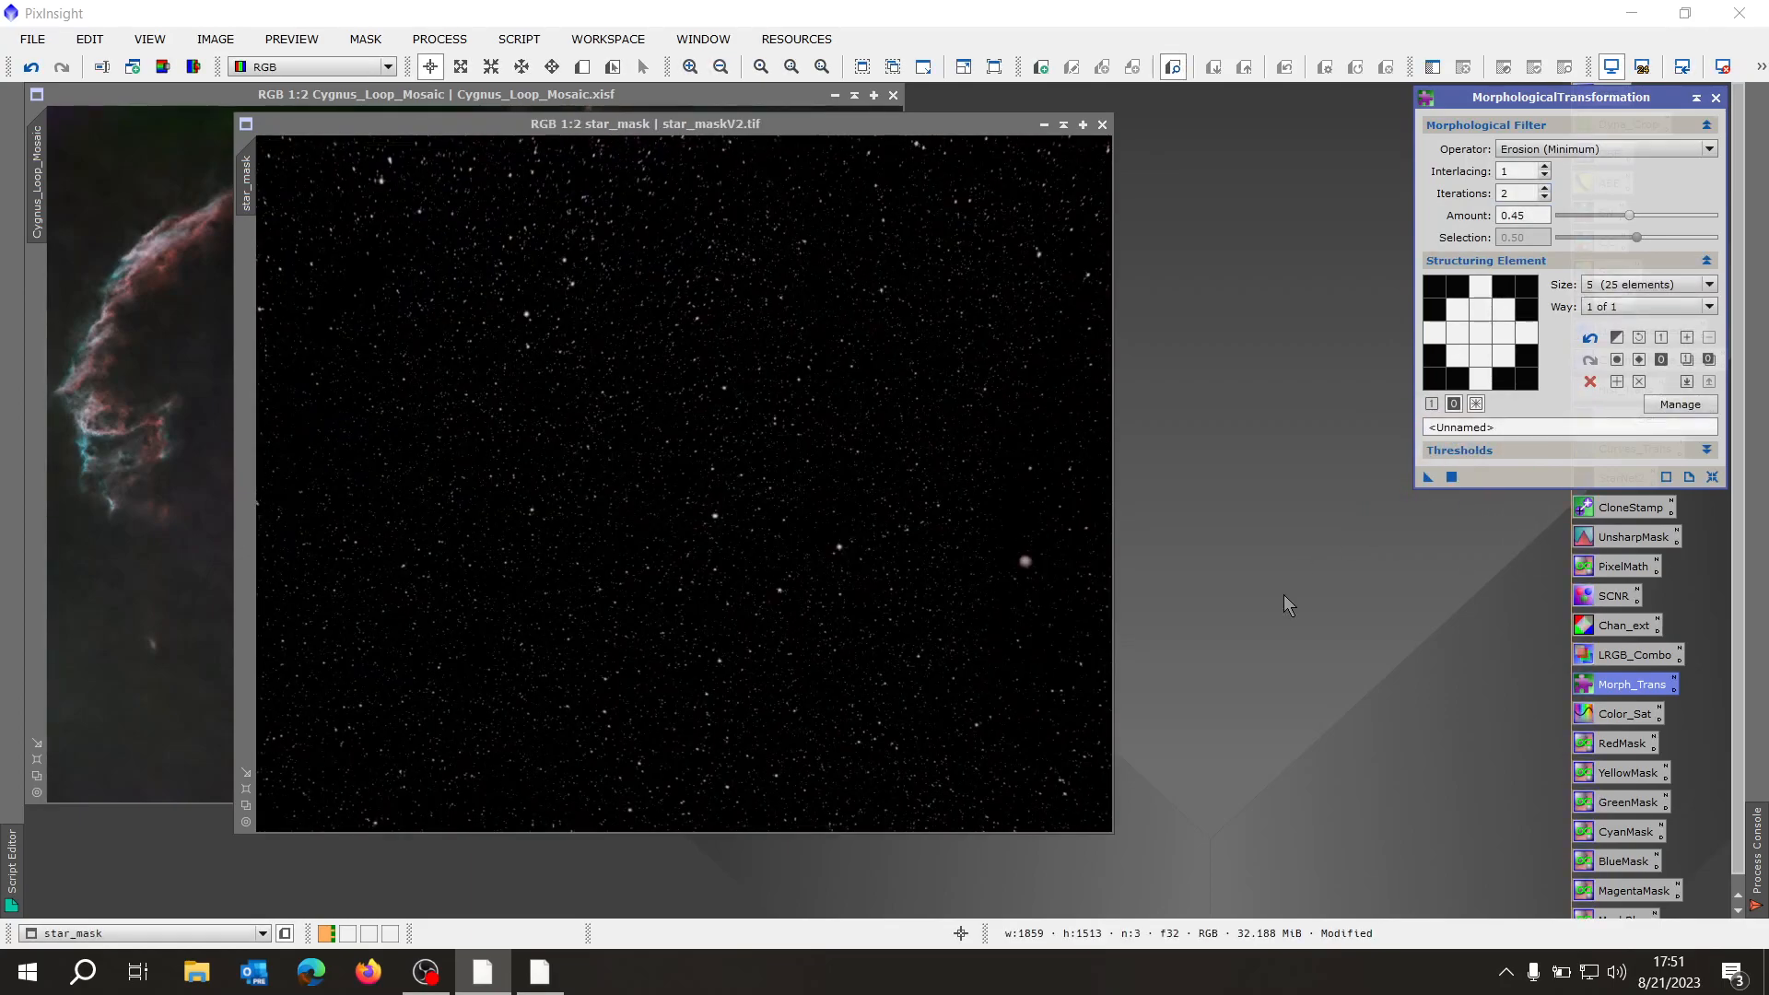
- Undo the erosion on star_mask and set the filter's amount to 0.30
left_click(31, 66)
left_click(1527, 216)
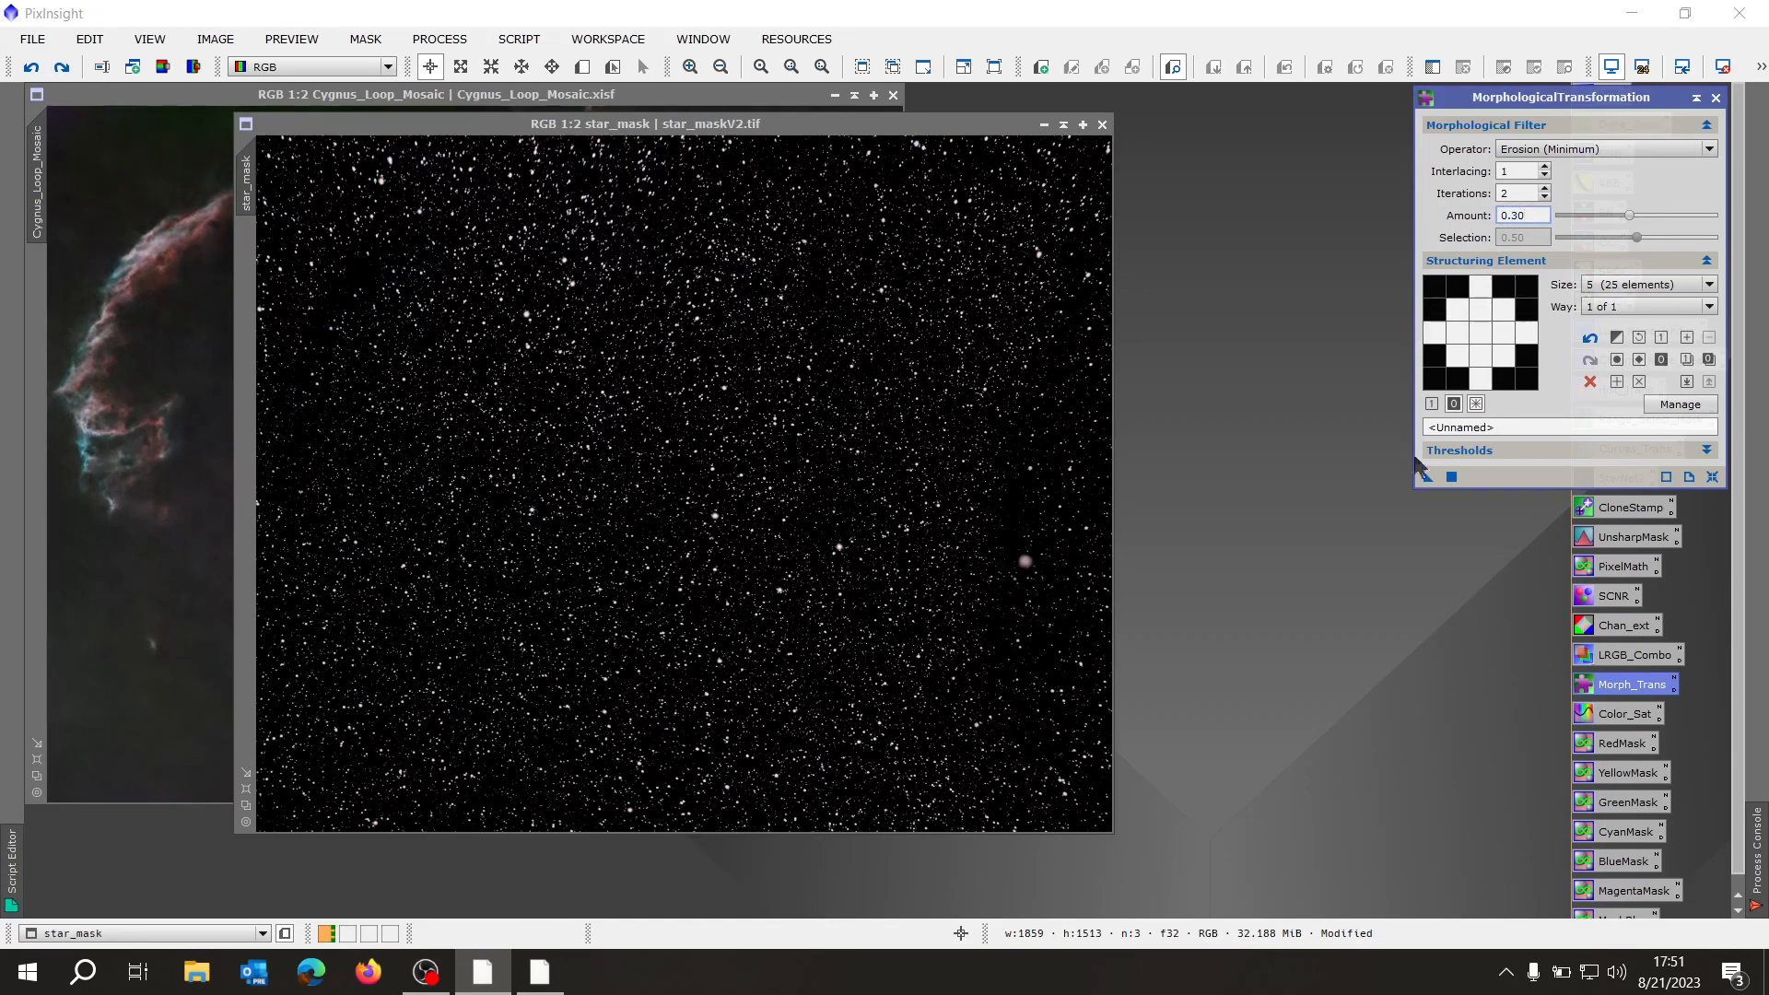
- Apply the 0.30 erosion to star_mask, and reduce the structuring element to a five-cell cross at its centre
left_click(1451, 477)
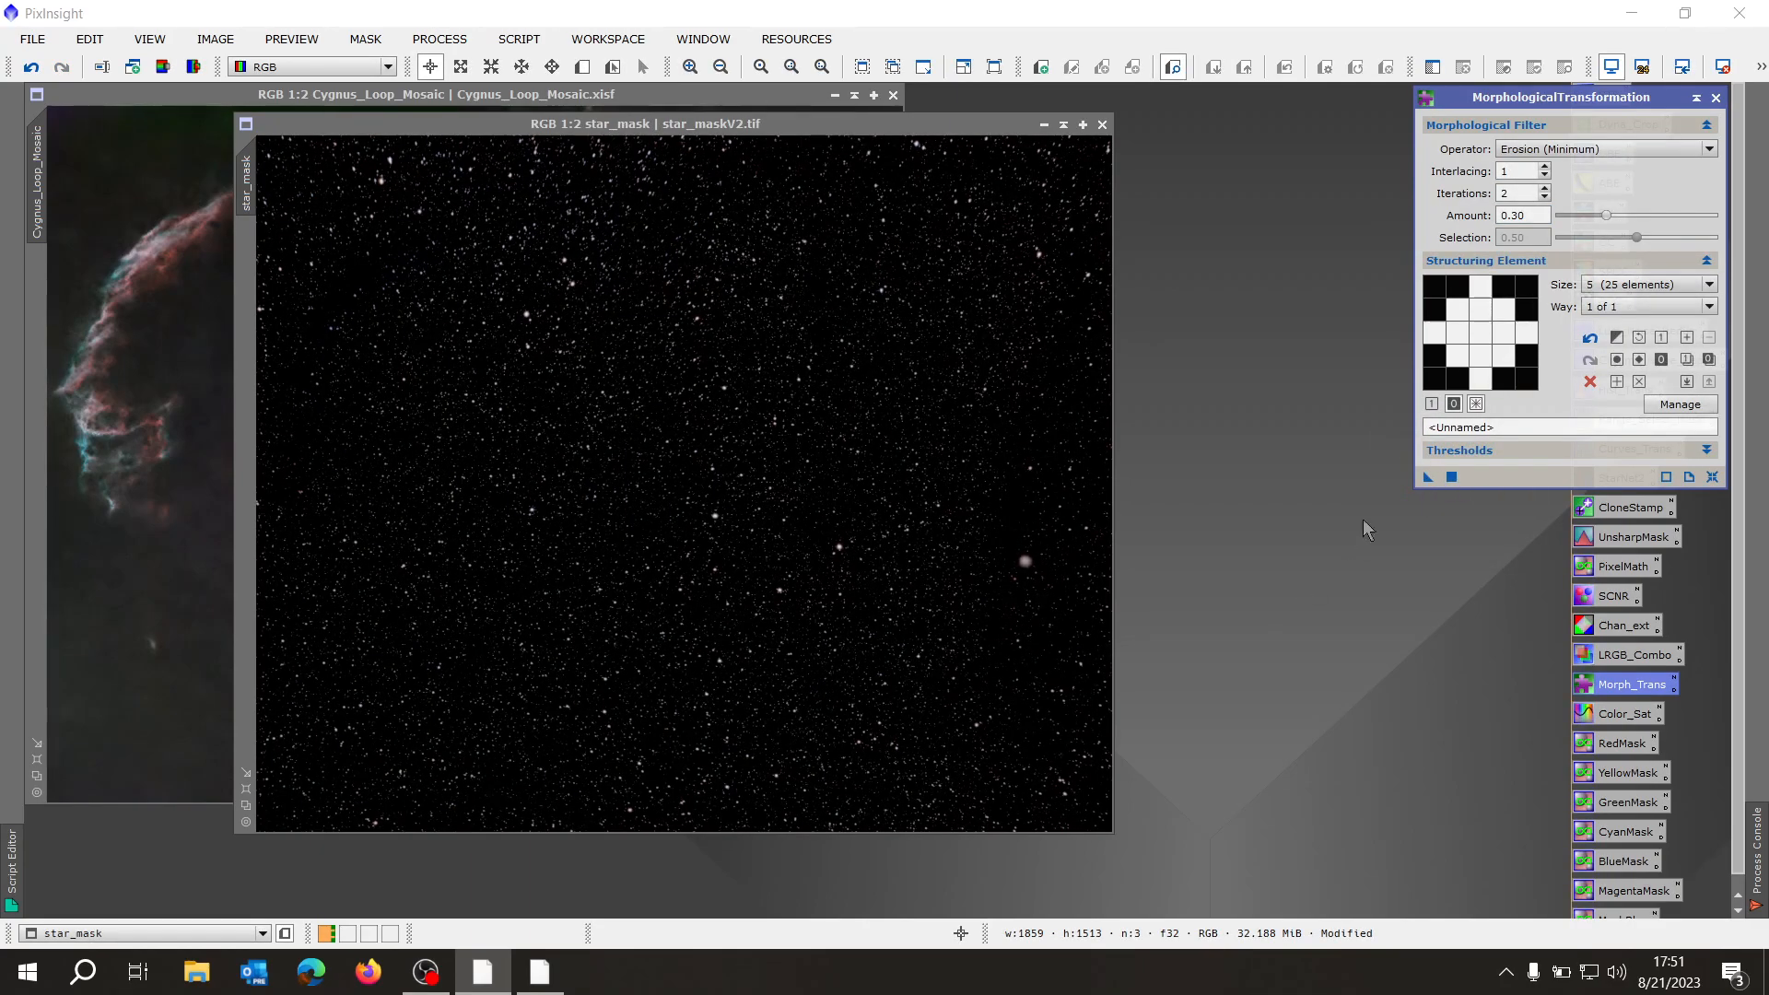
left_click(1480, 378)
left_click(1434, 340)
left_click(1480, 288)
left_click(1521, 334)
left_click(1504, 310)
left_click(1504, 356)
left_click(1450, 357)
left_click(1458, 309)
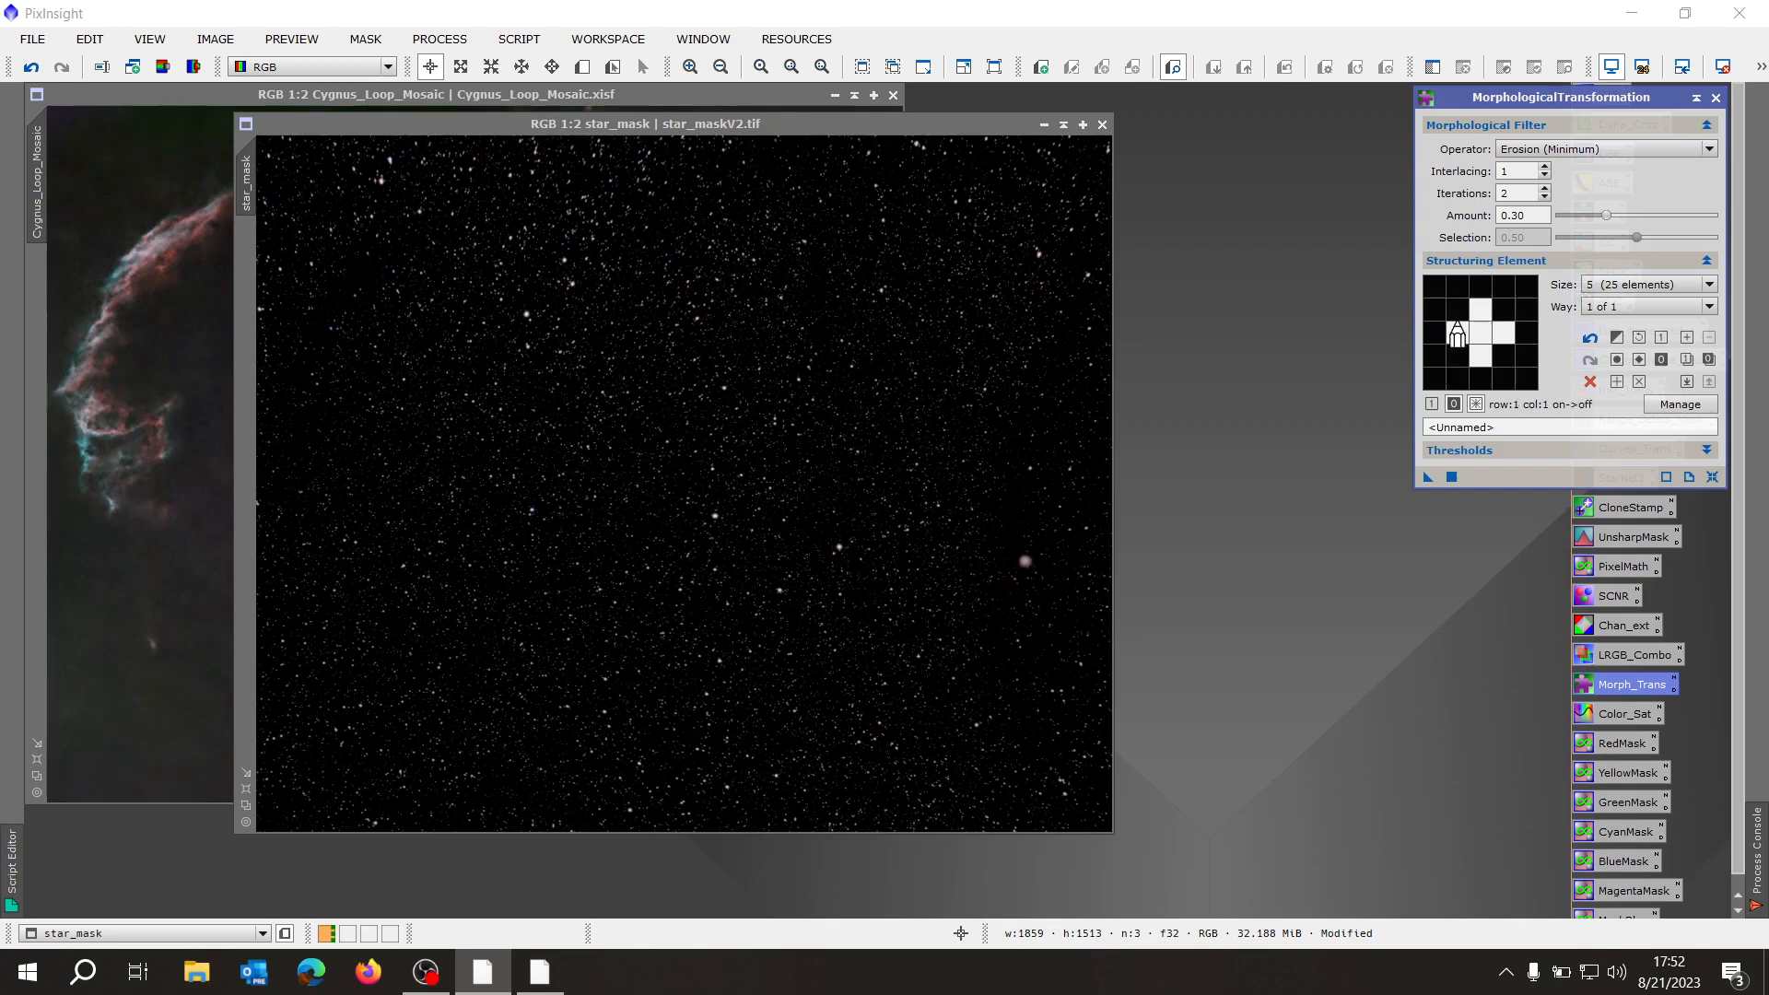
- Apply the erosion to star_mask again with the five-cell cross element and close MorphologicalTransformation
left_click(1531, 212)
left_click(1451, 476)
left_click(1716, 96)
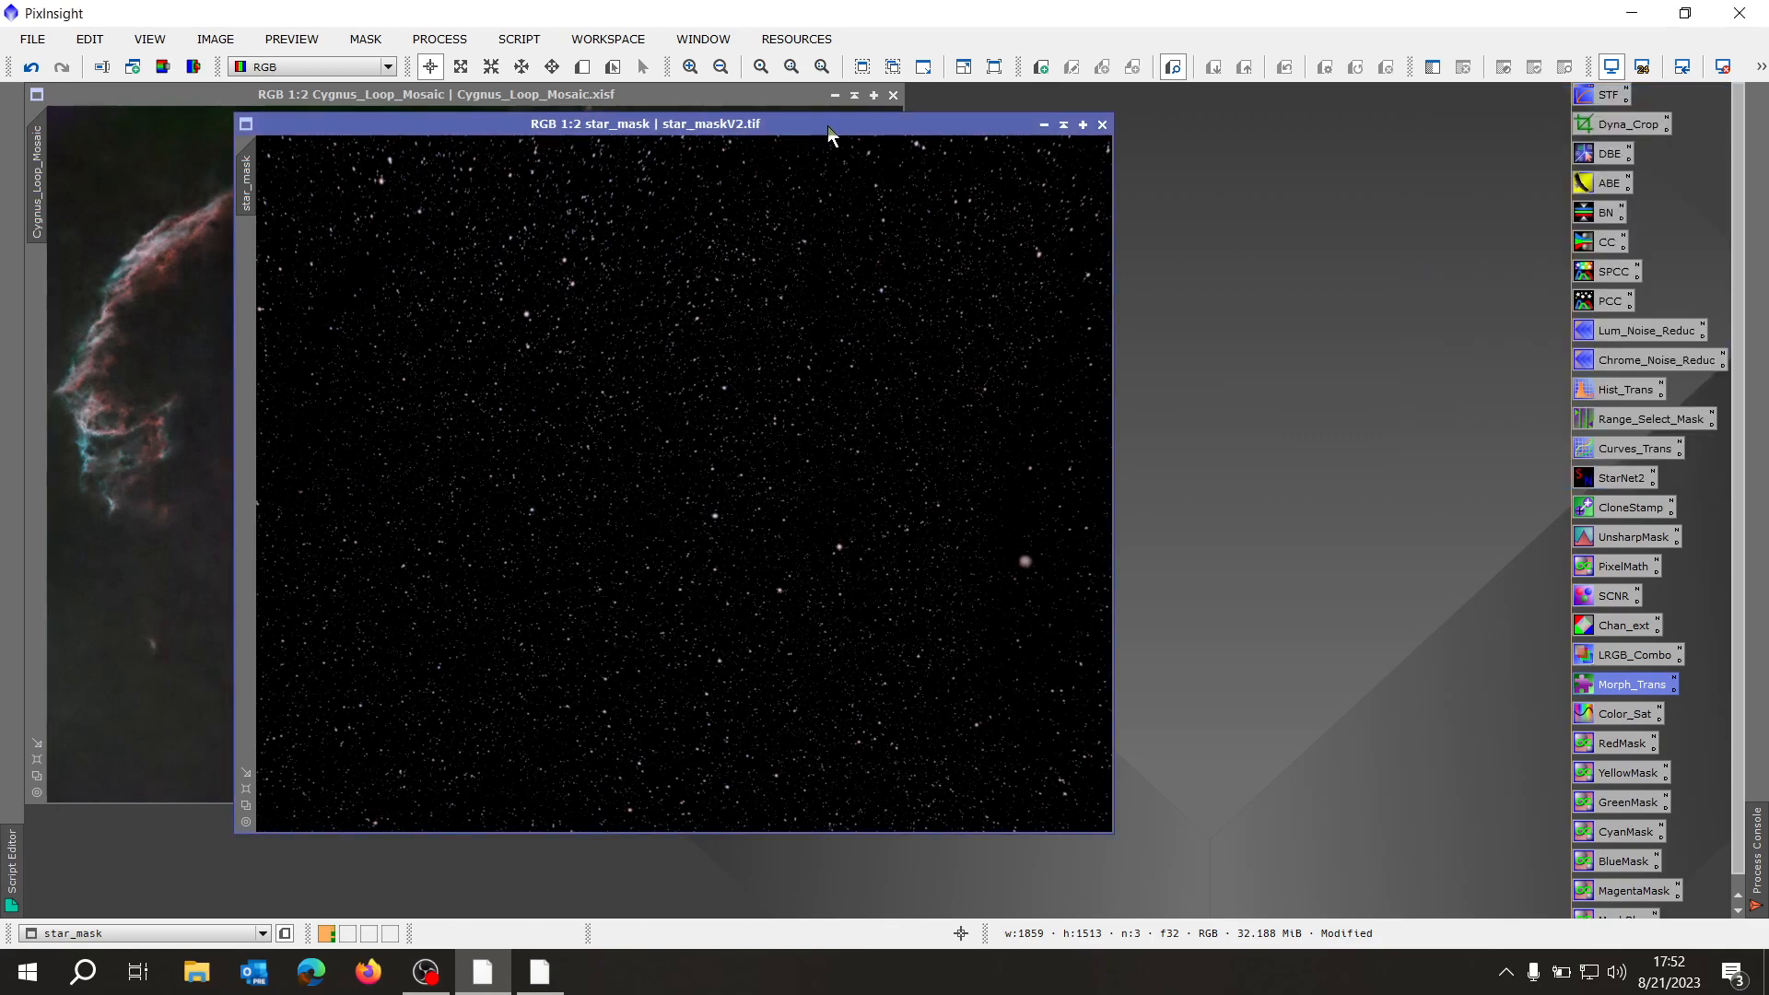
- Move the star_mask window clear of the mosaic and apply SCNR to Cygnus_Loop_Mosaic
left_click_drag(826, 125, 1280, 208)
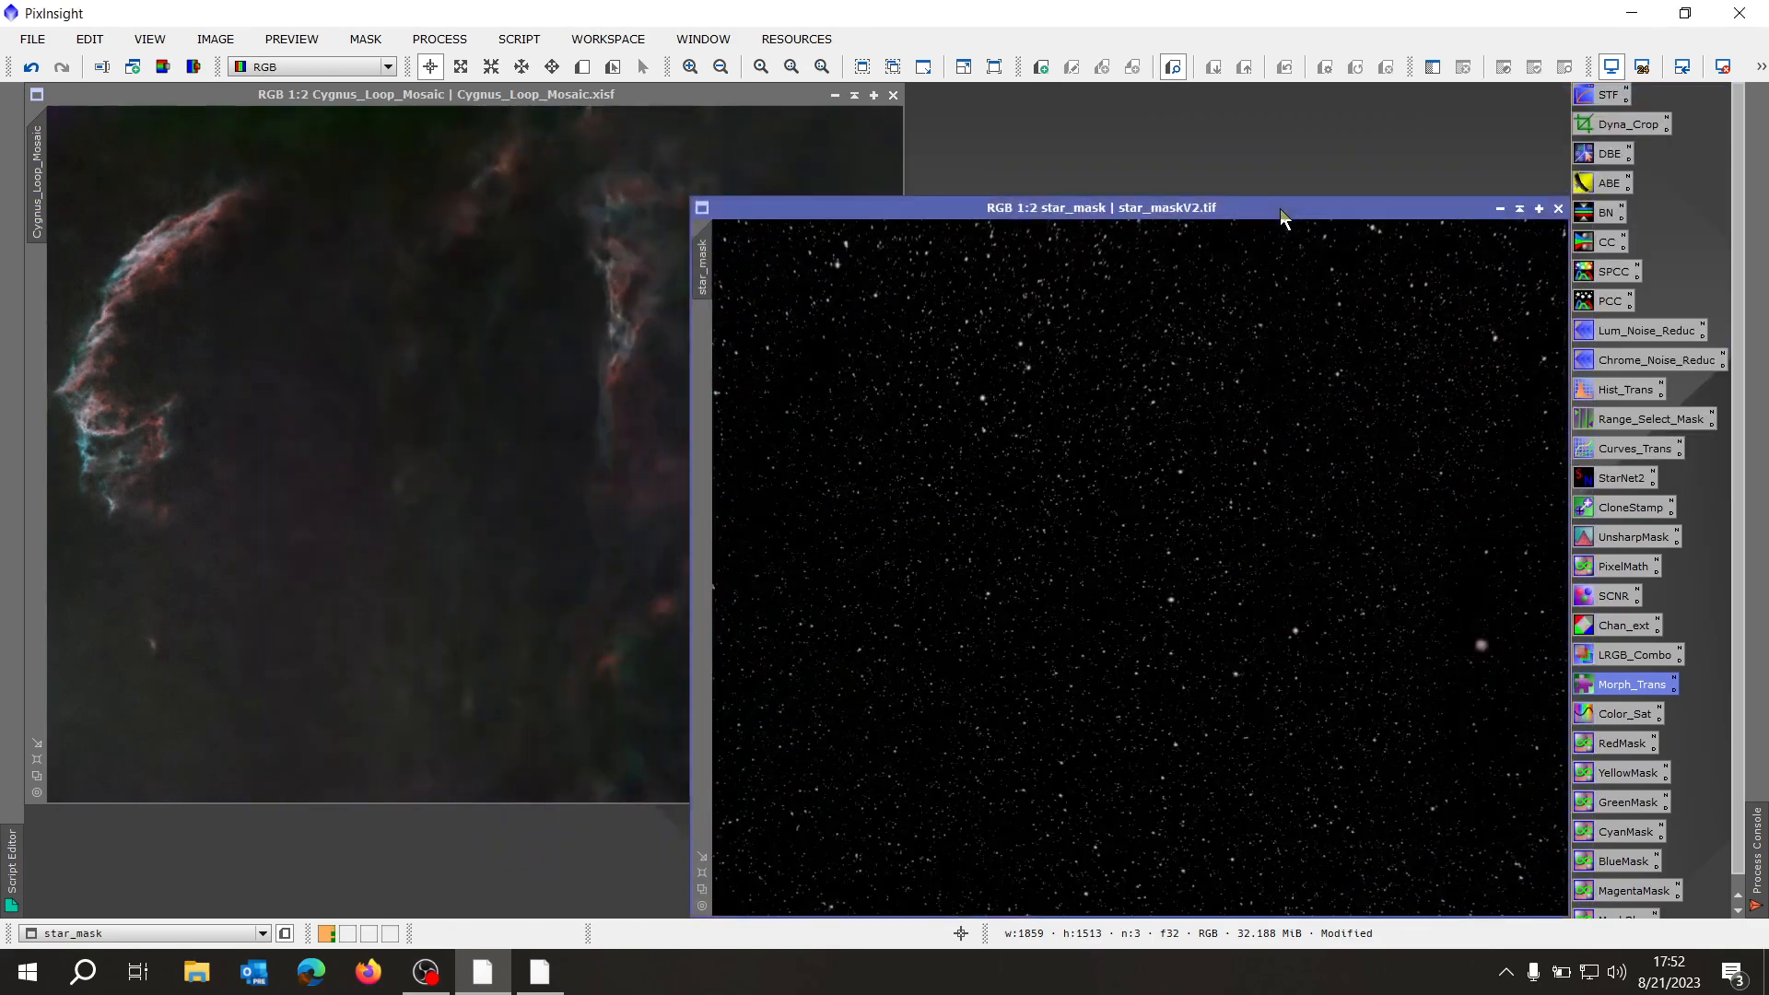
left_click(592, 395)
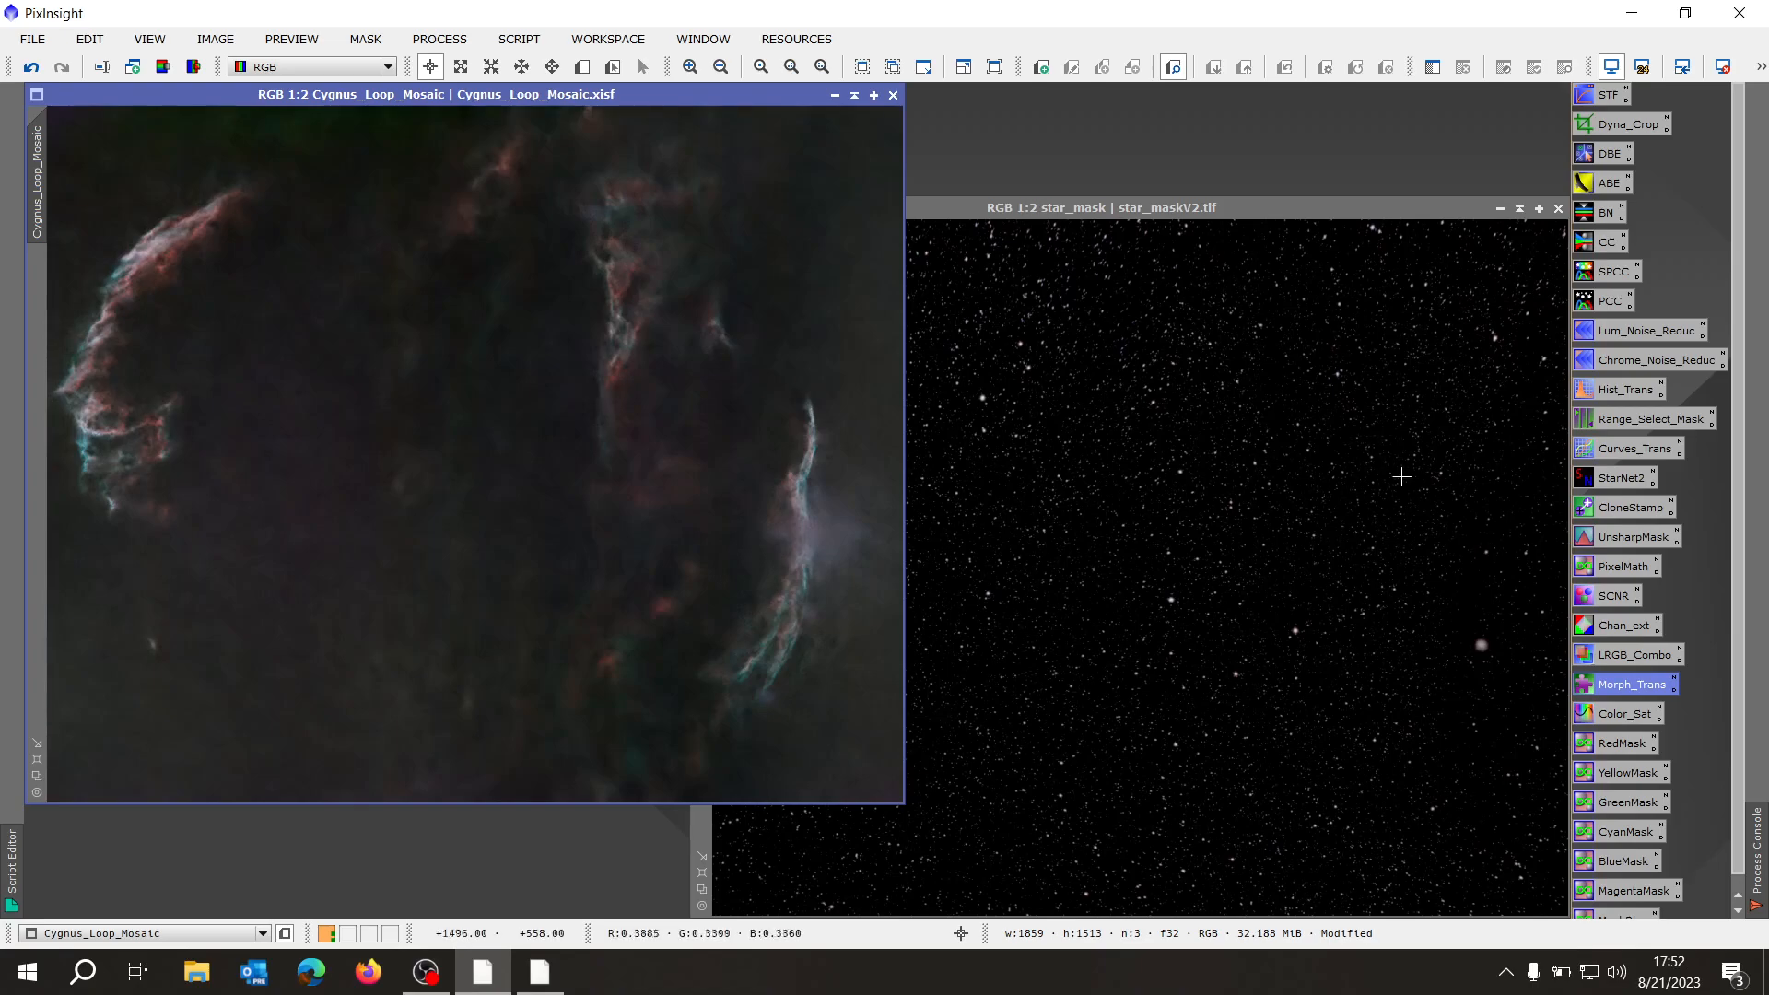
left_click(1619, 601)
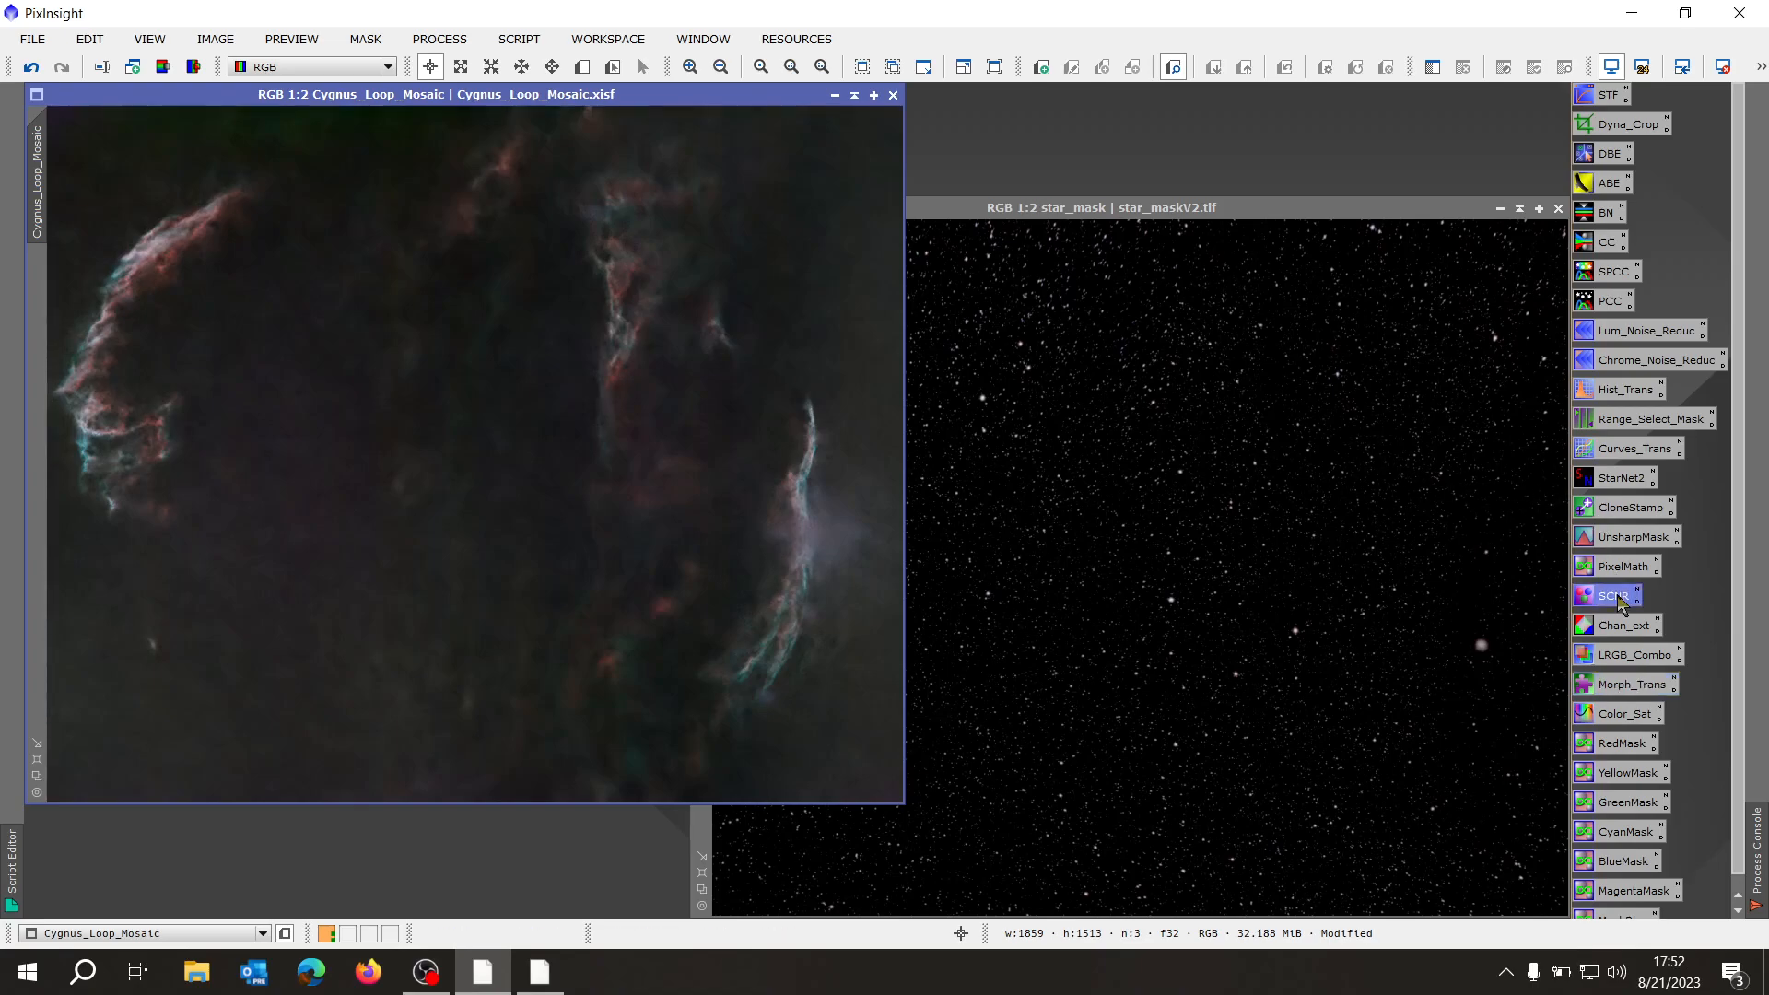
left_click(1235, 624)
left_click_drag(1612, 601, 435, 543)
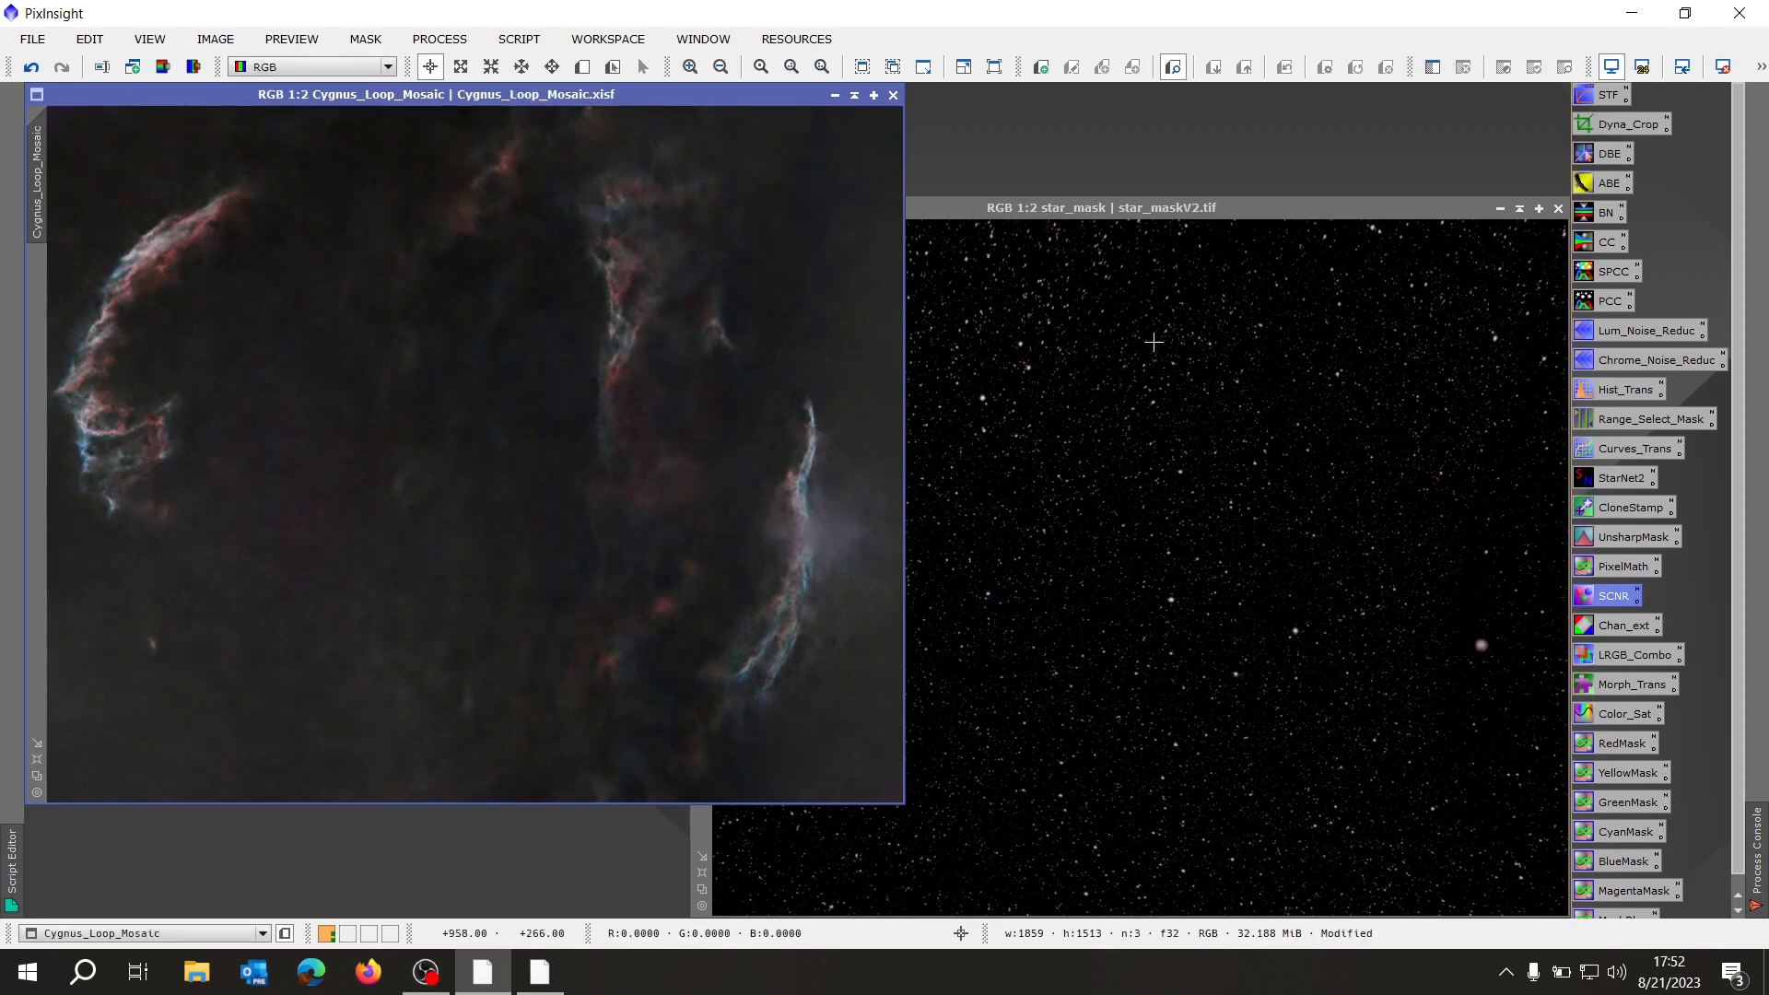
- Save star_mask as a 16-bit unsigned integer TIFF, overwriting star_maskV2.tif in the Cygnus_Loop folder
left_click(1069, 604)
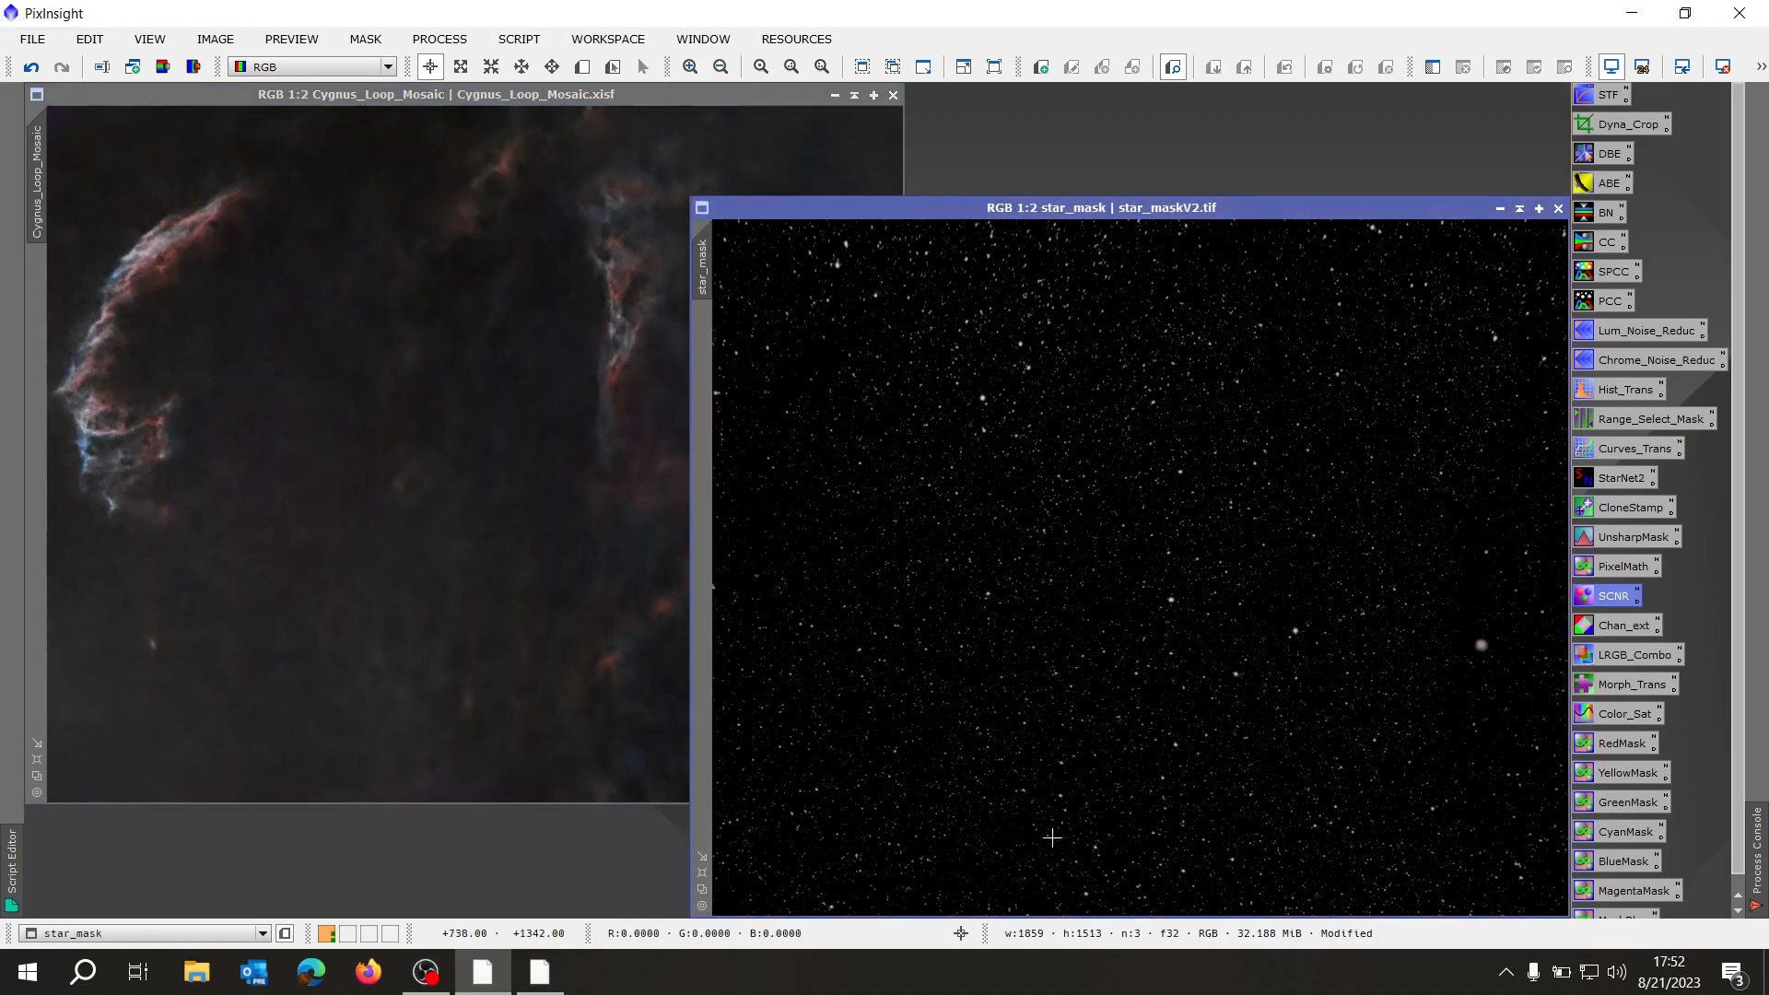
left_click(485, 600)
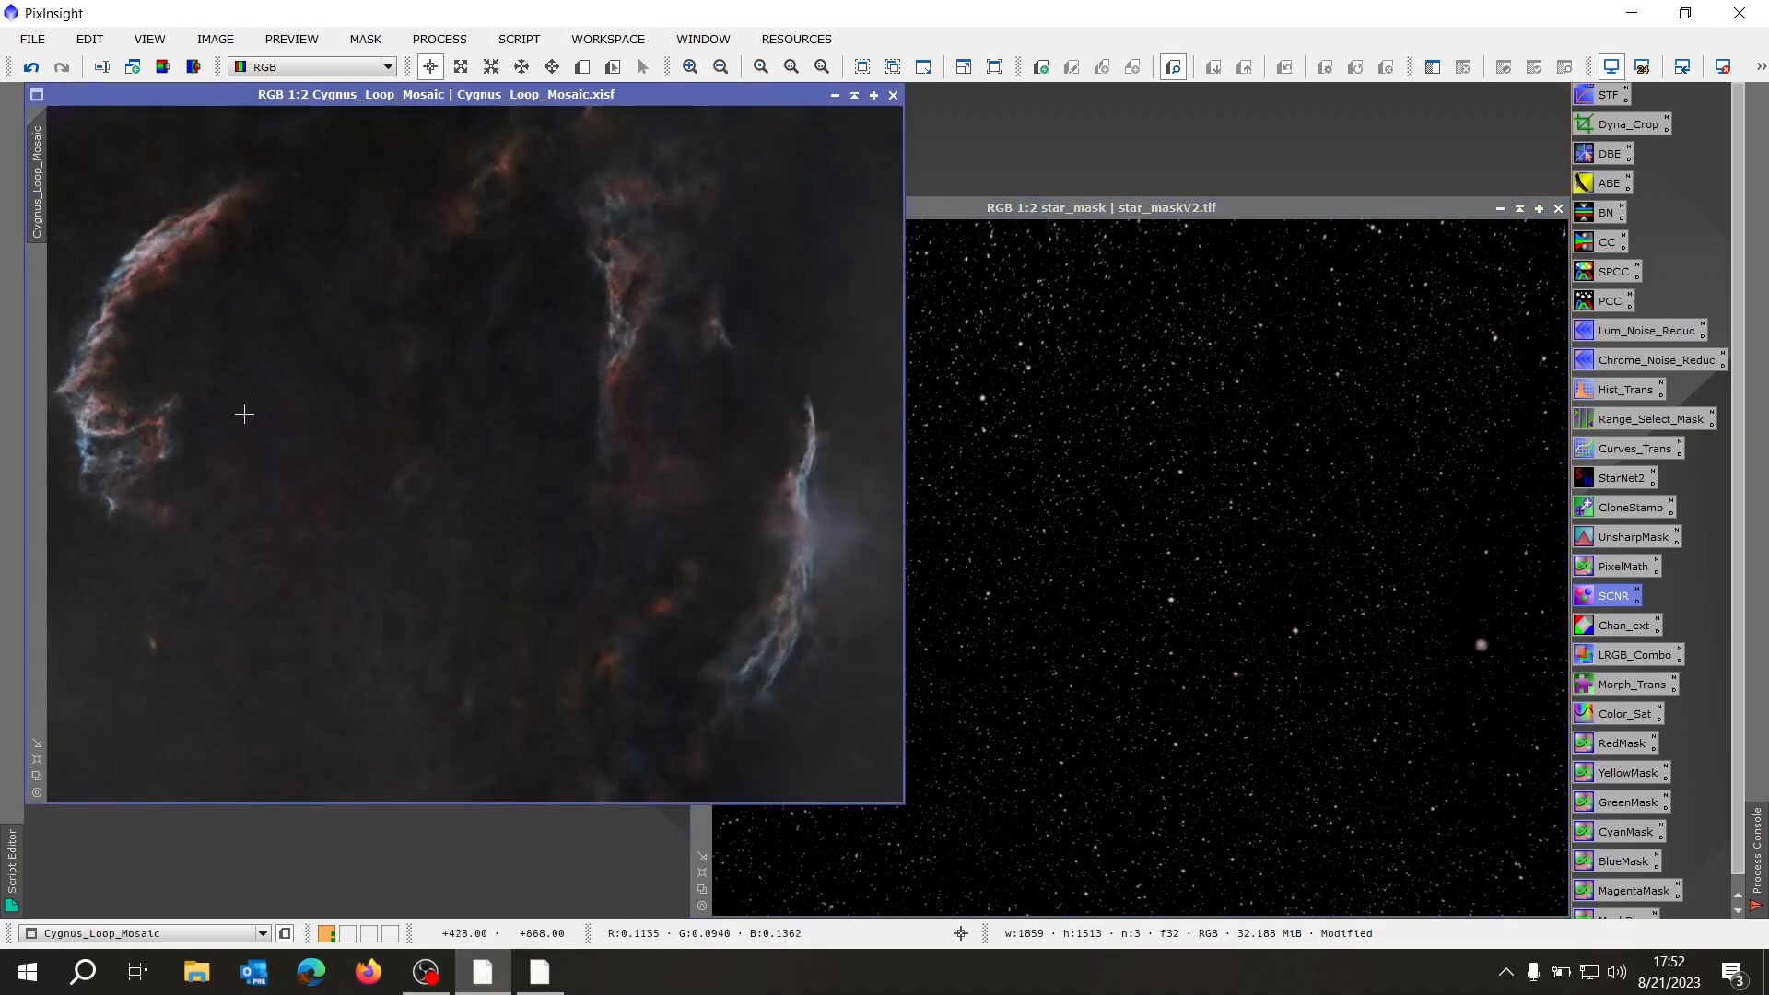
left_click(1295, 213)
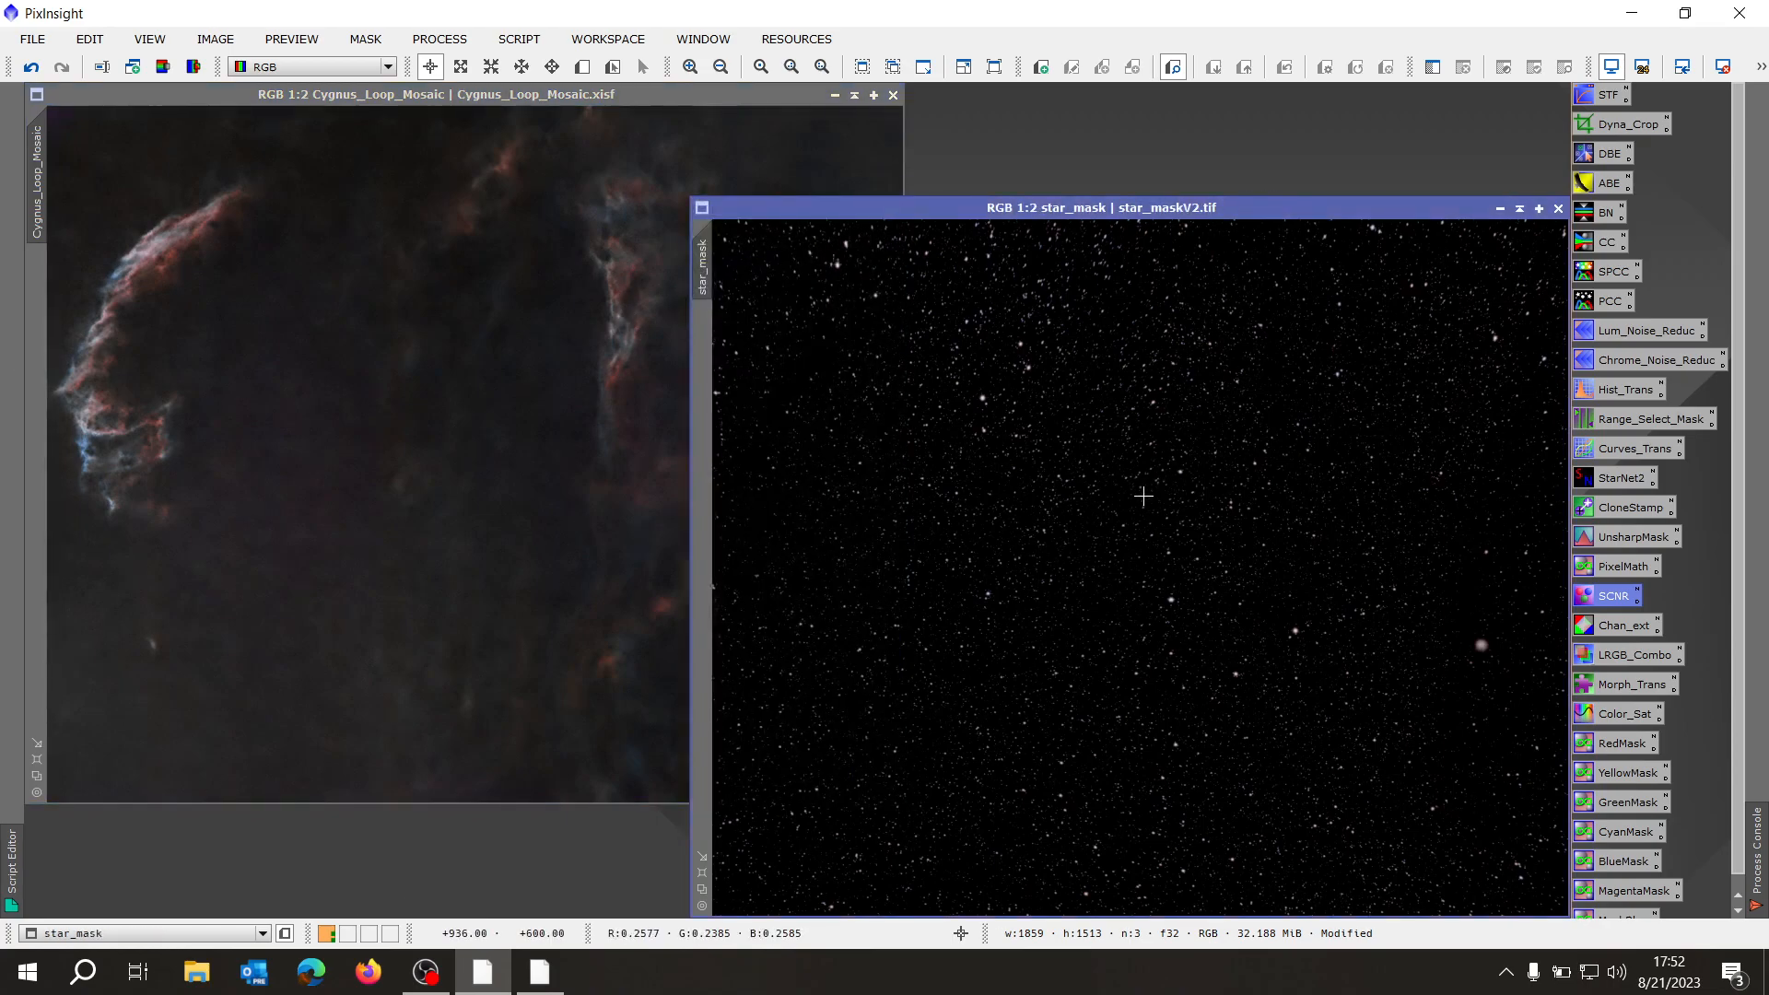
key("ctrl+shift+s")
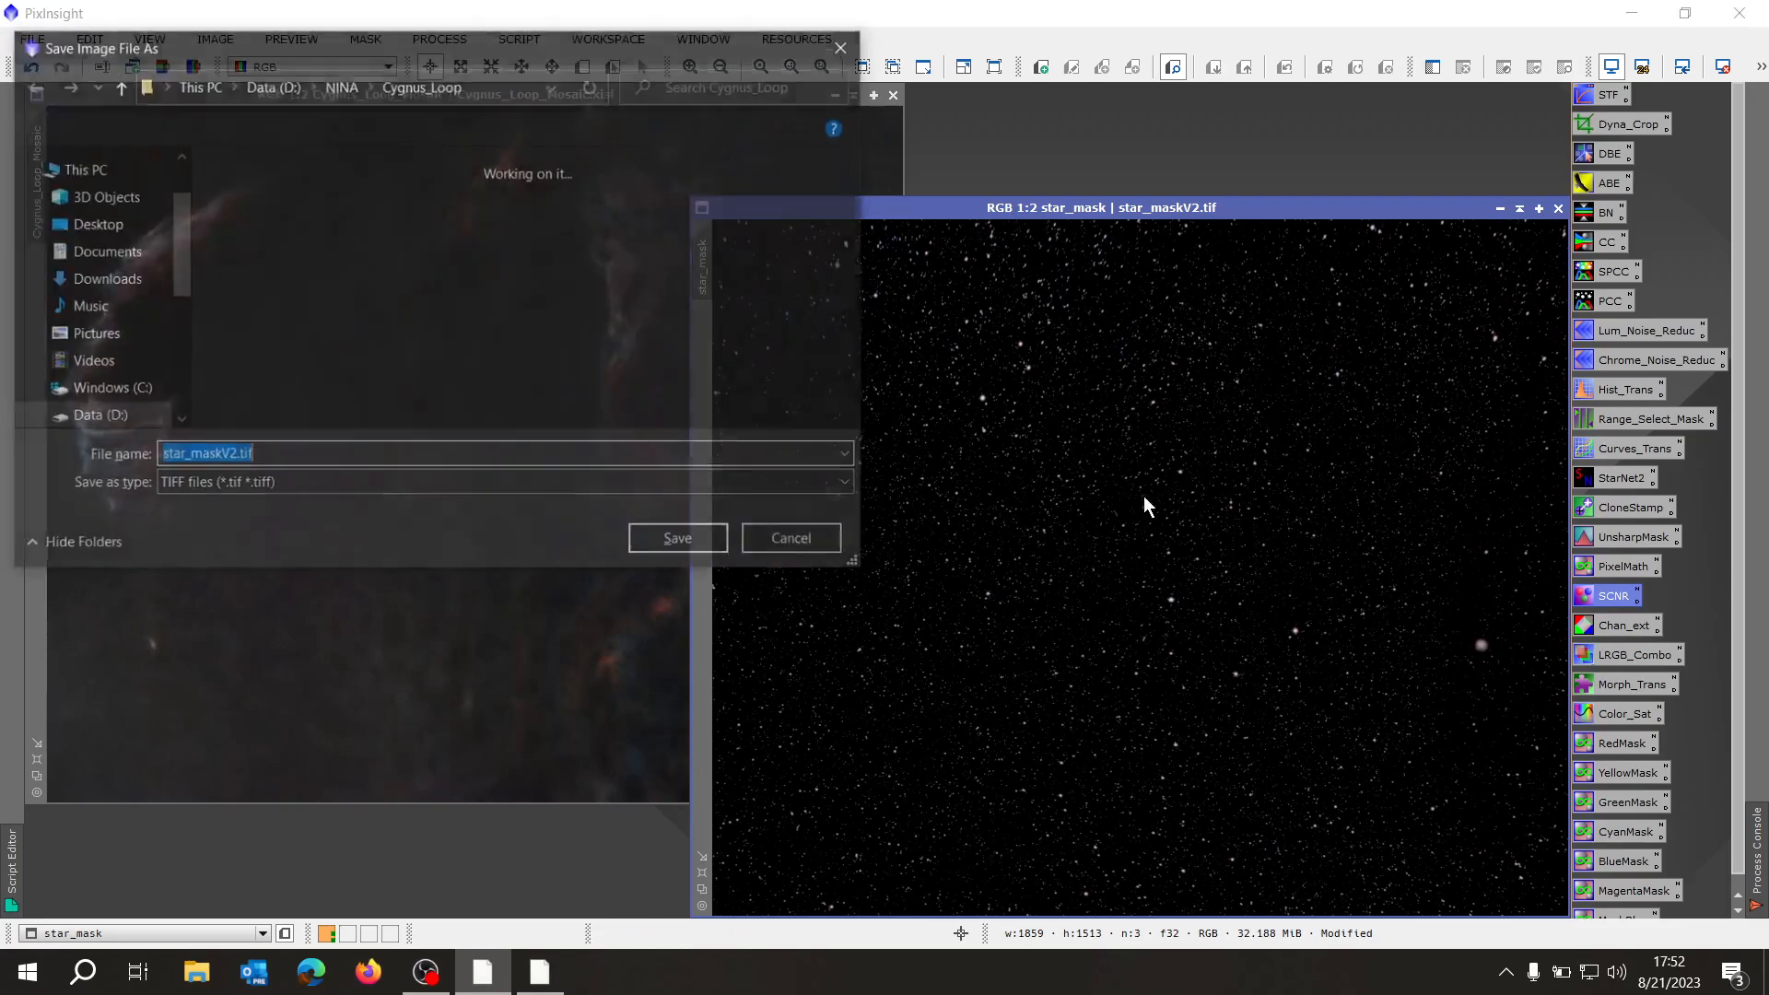
scroll(570, 355, "down", 5)
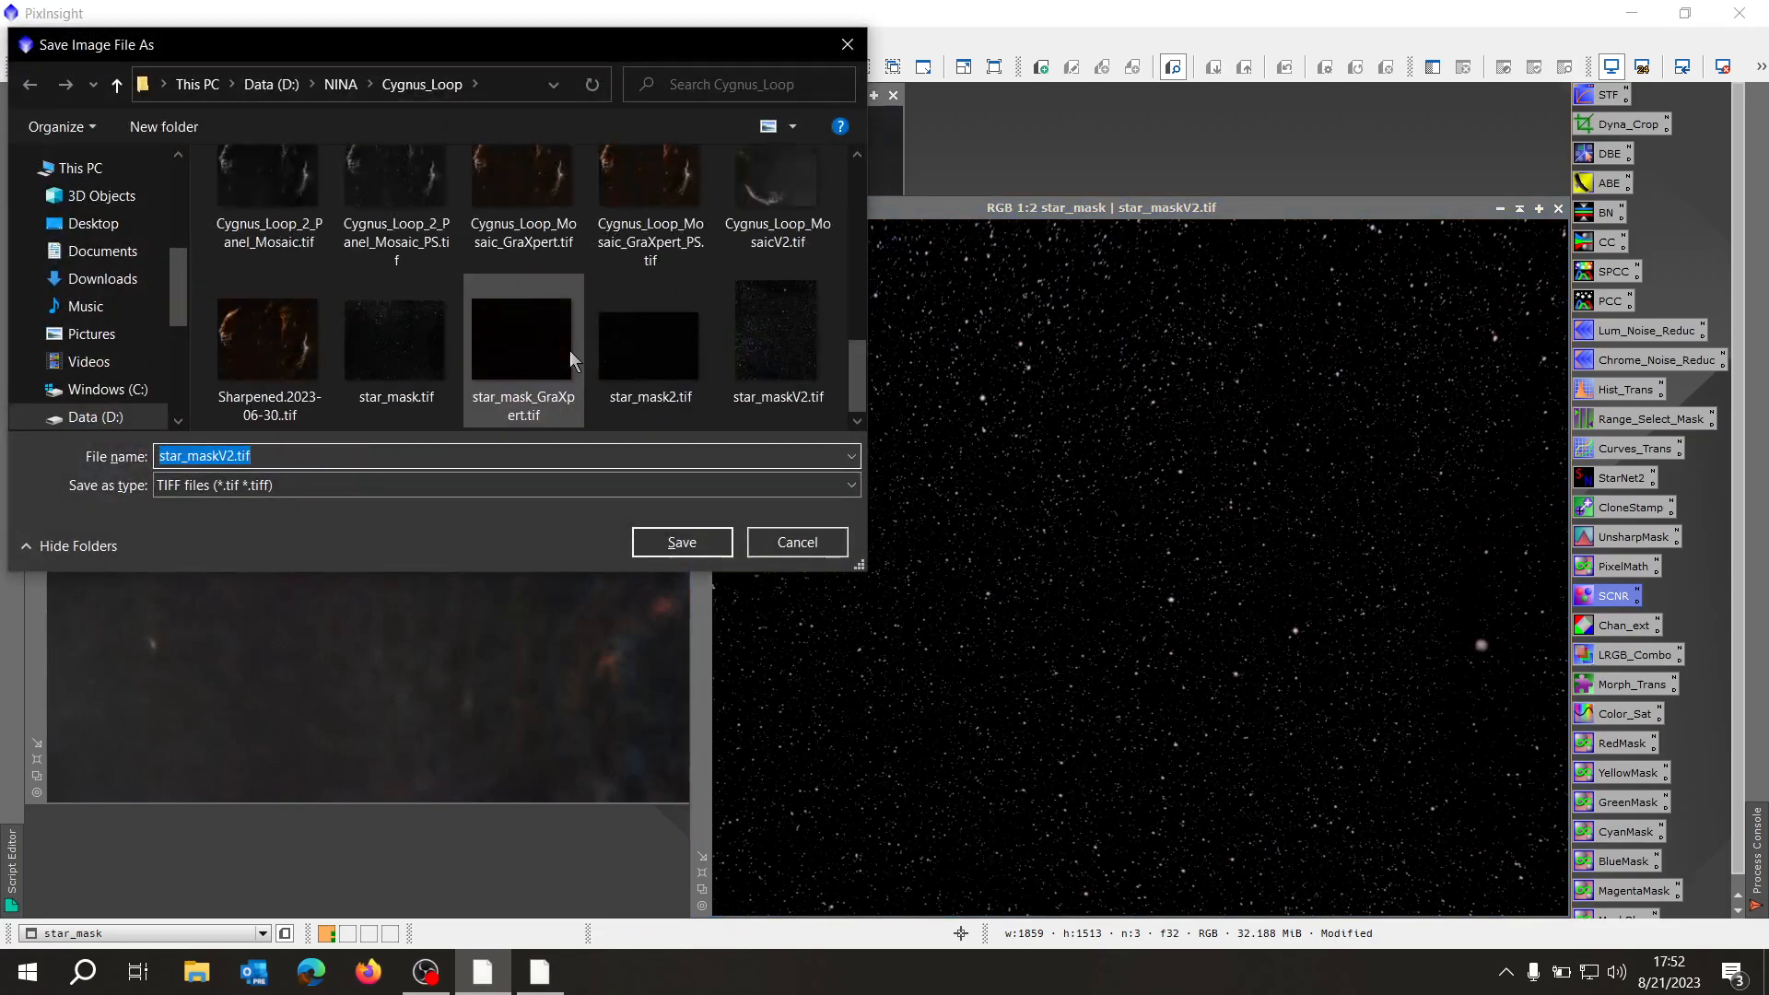
left_click(781, 343)
left_click(680, 544)
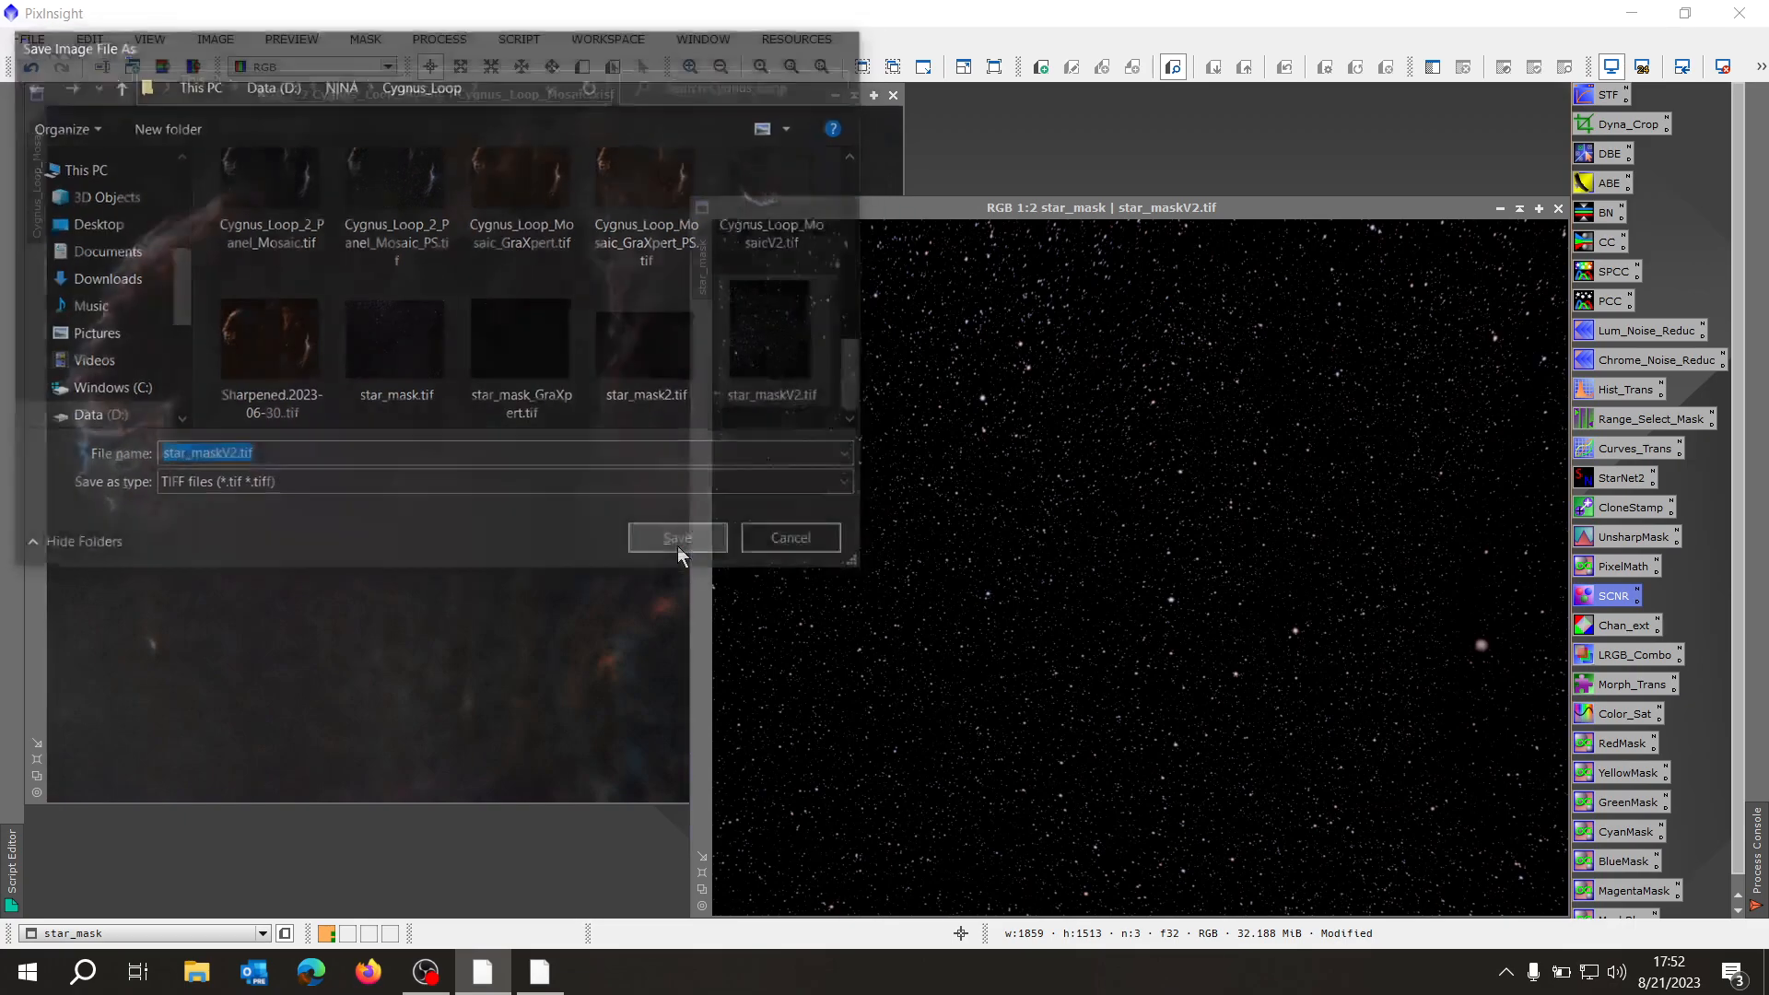
left_click(840, 524)
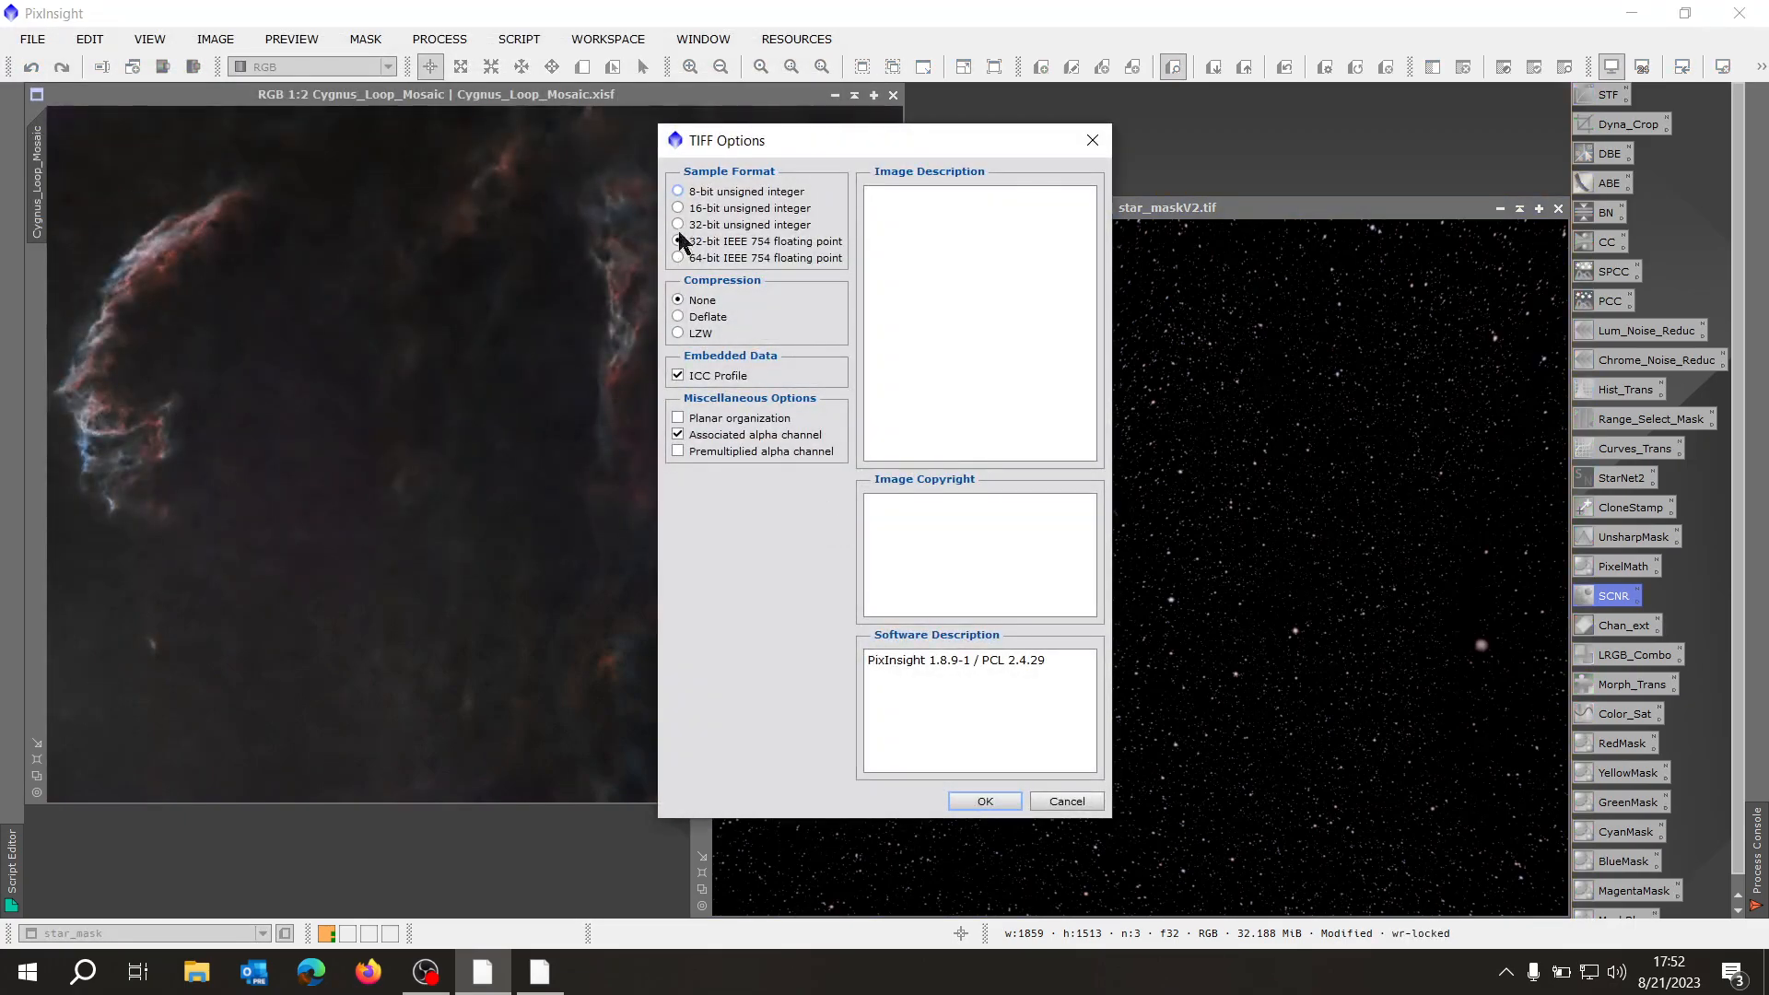
left_click(712, 210)
left_click(979, 801)
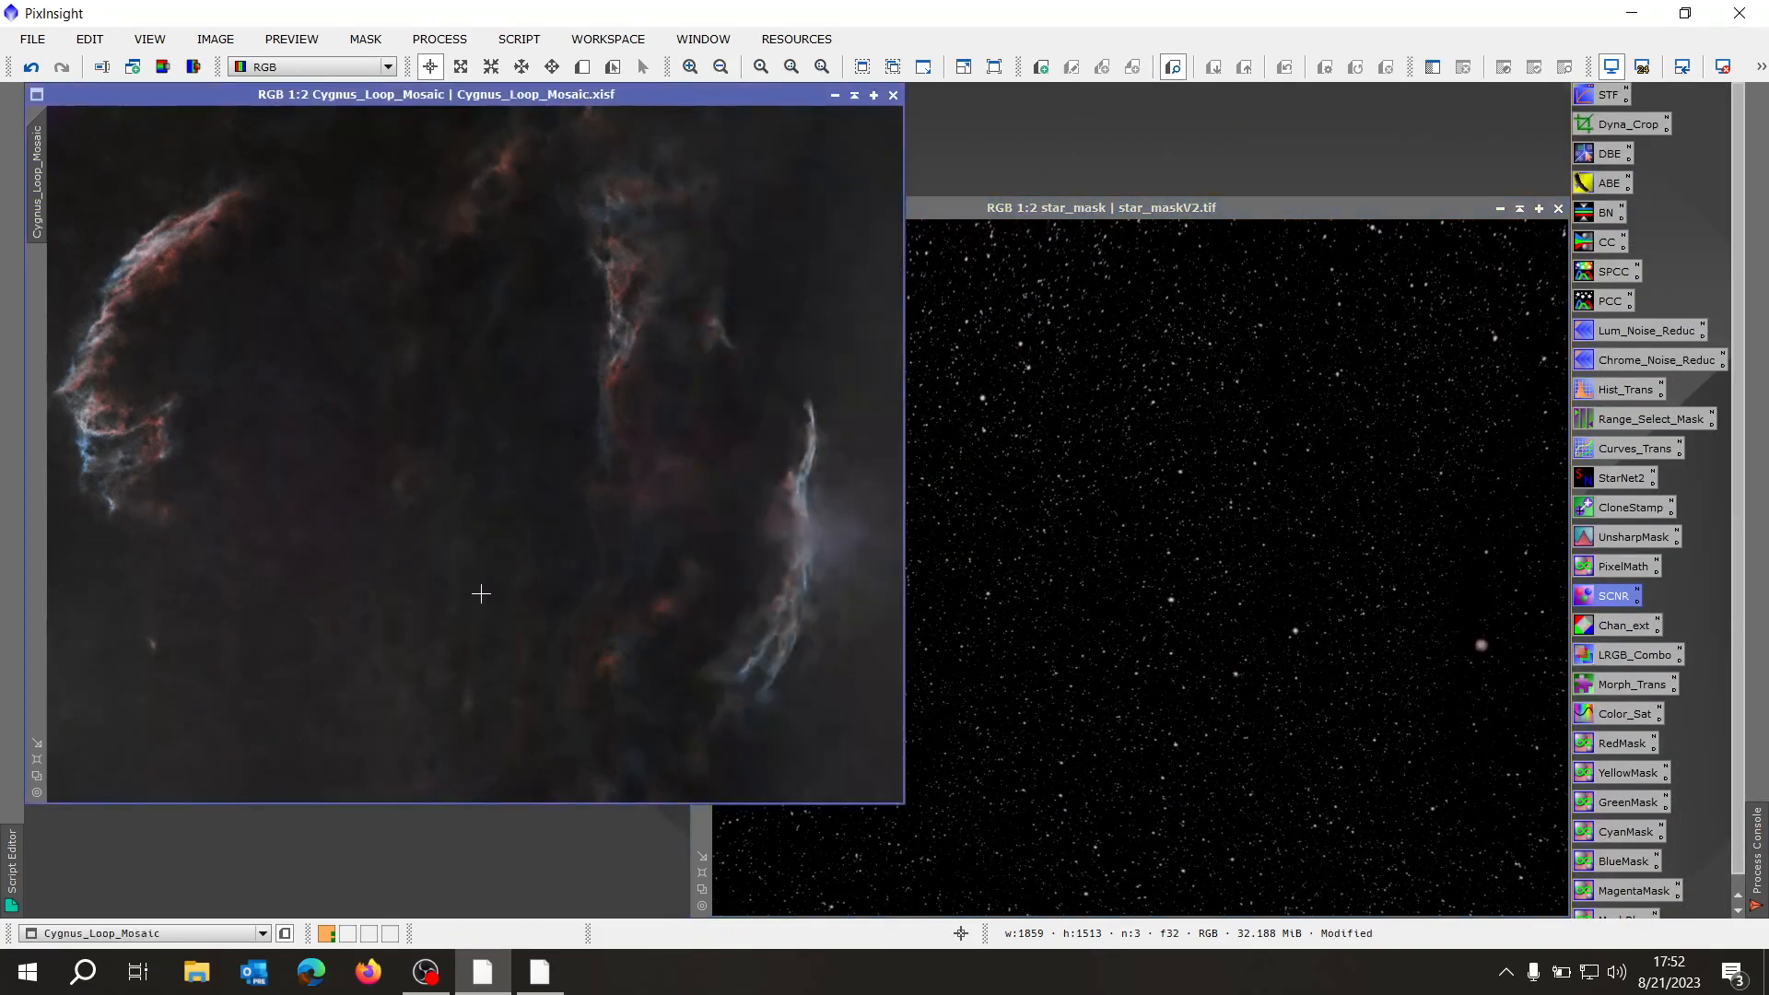
- Save Cygnus_Loop_Mosaic as a 16-bit unsigned integer TIFF, overwriting Cygnus_Loop_MosaicV2.tif in the Cygnus_Loop folder
key("ctrl+shift+s")
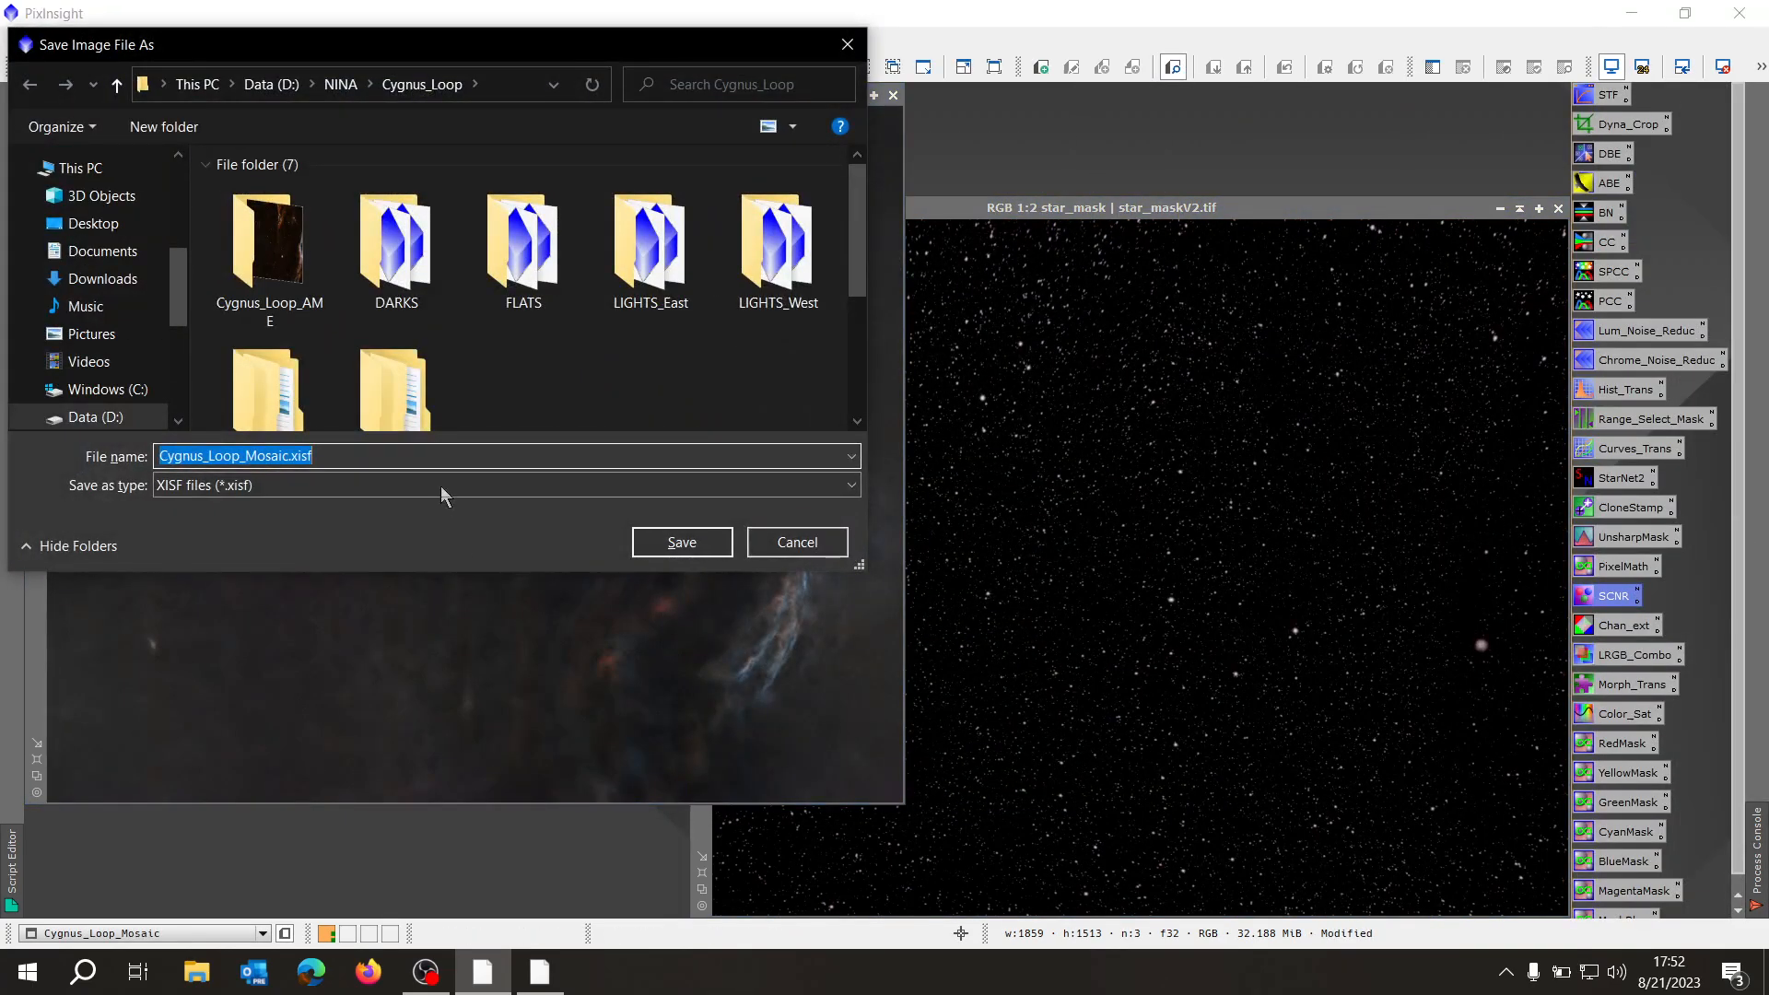
scroll(578, 387, "down", 2)
scroll(579, 385, "up", 3)
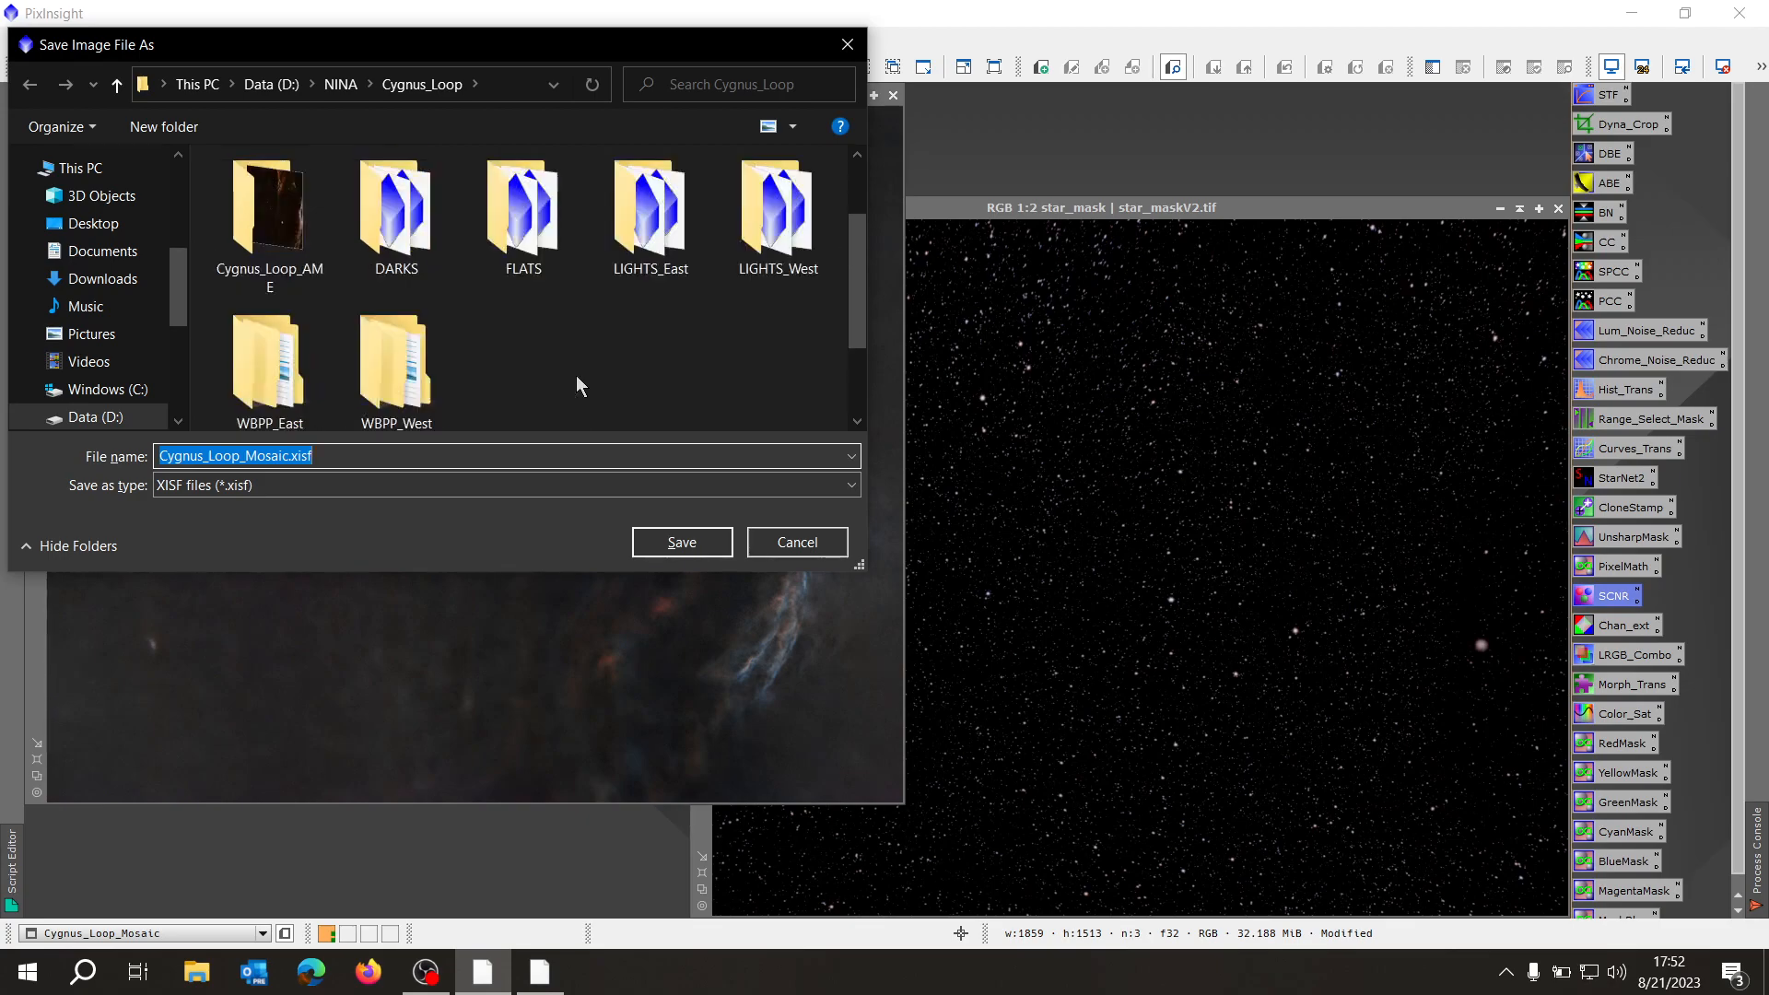
scroll(580, 383, "down", 1)
left_click(502, 488)
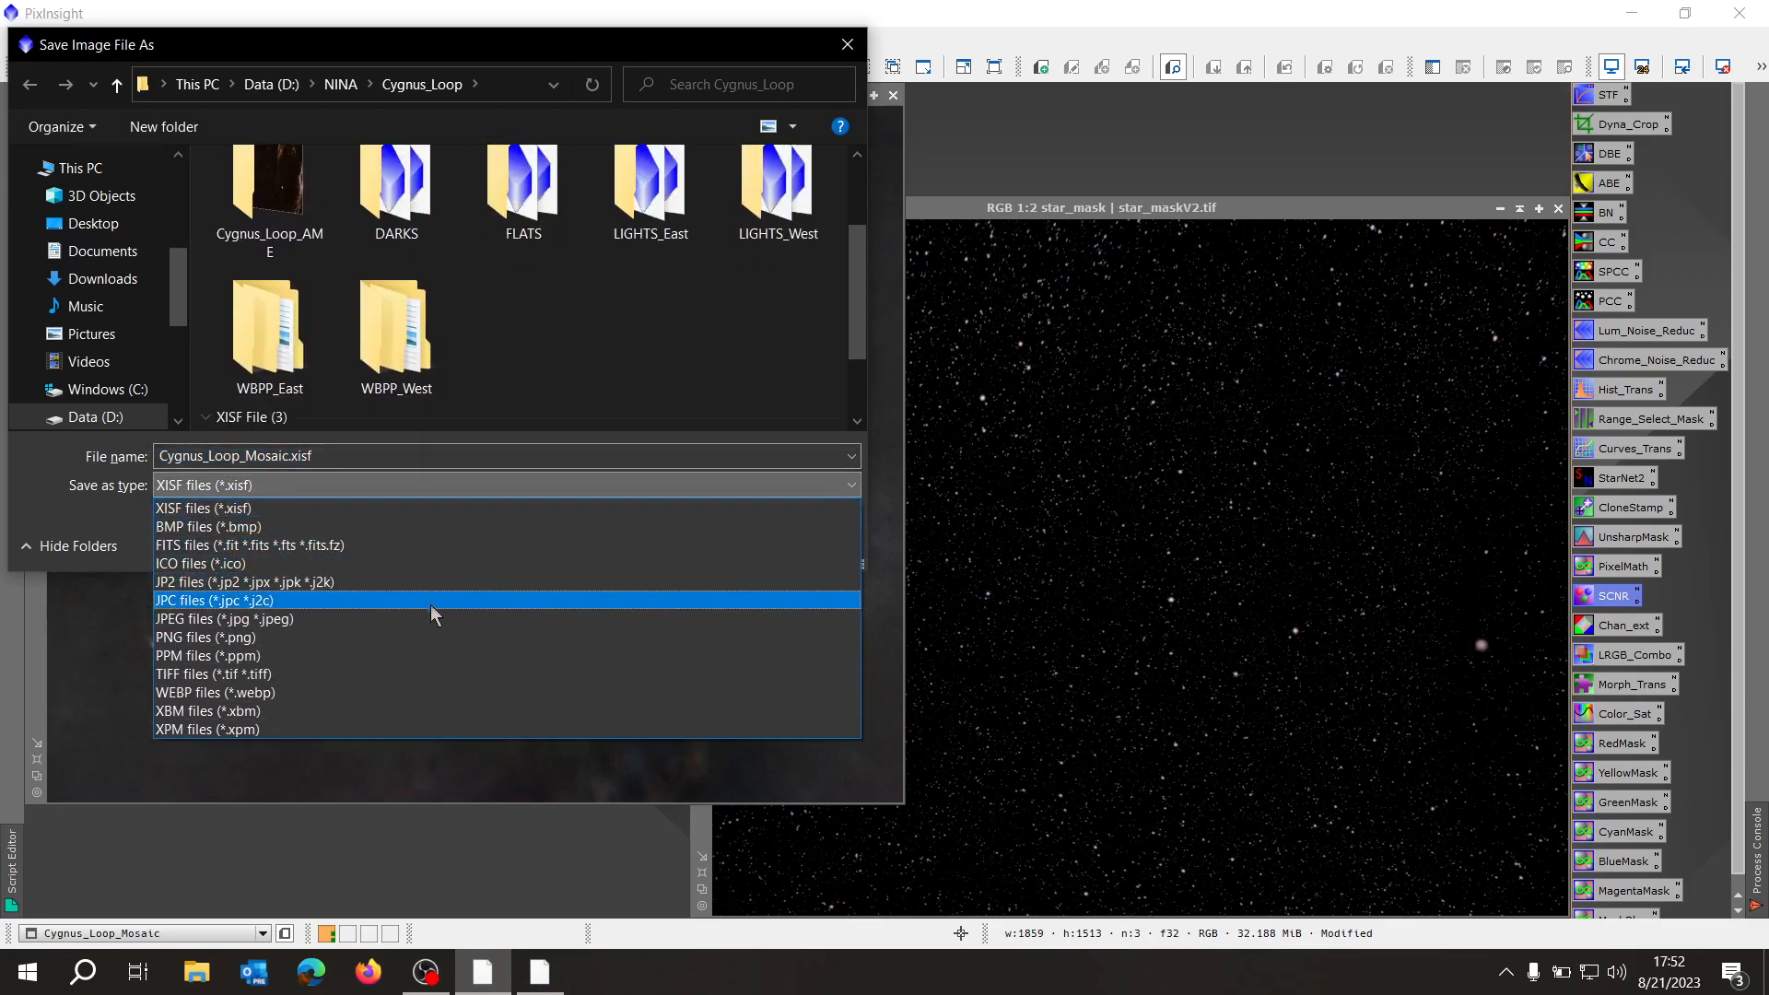
left_click(422, 674)
scroll(590, 262, "down", 5)
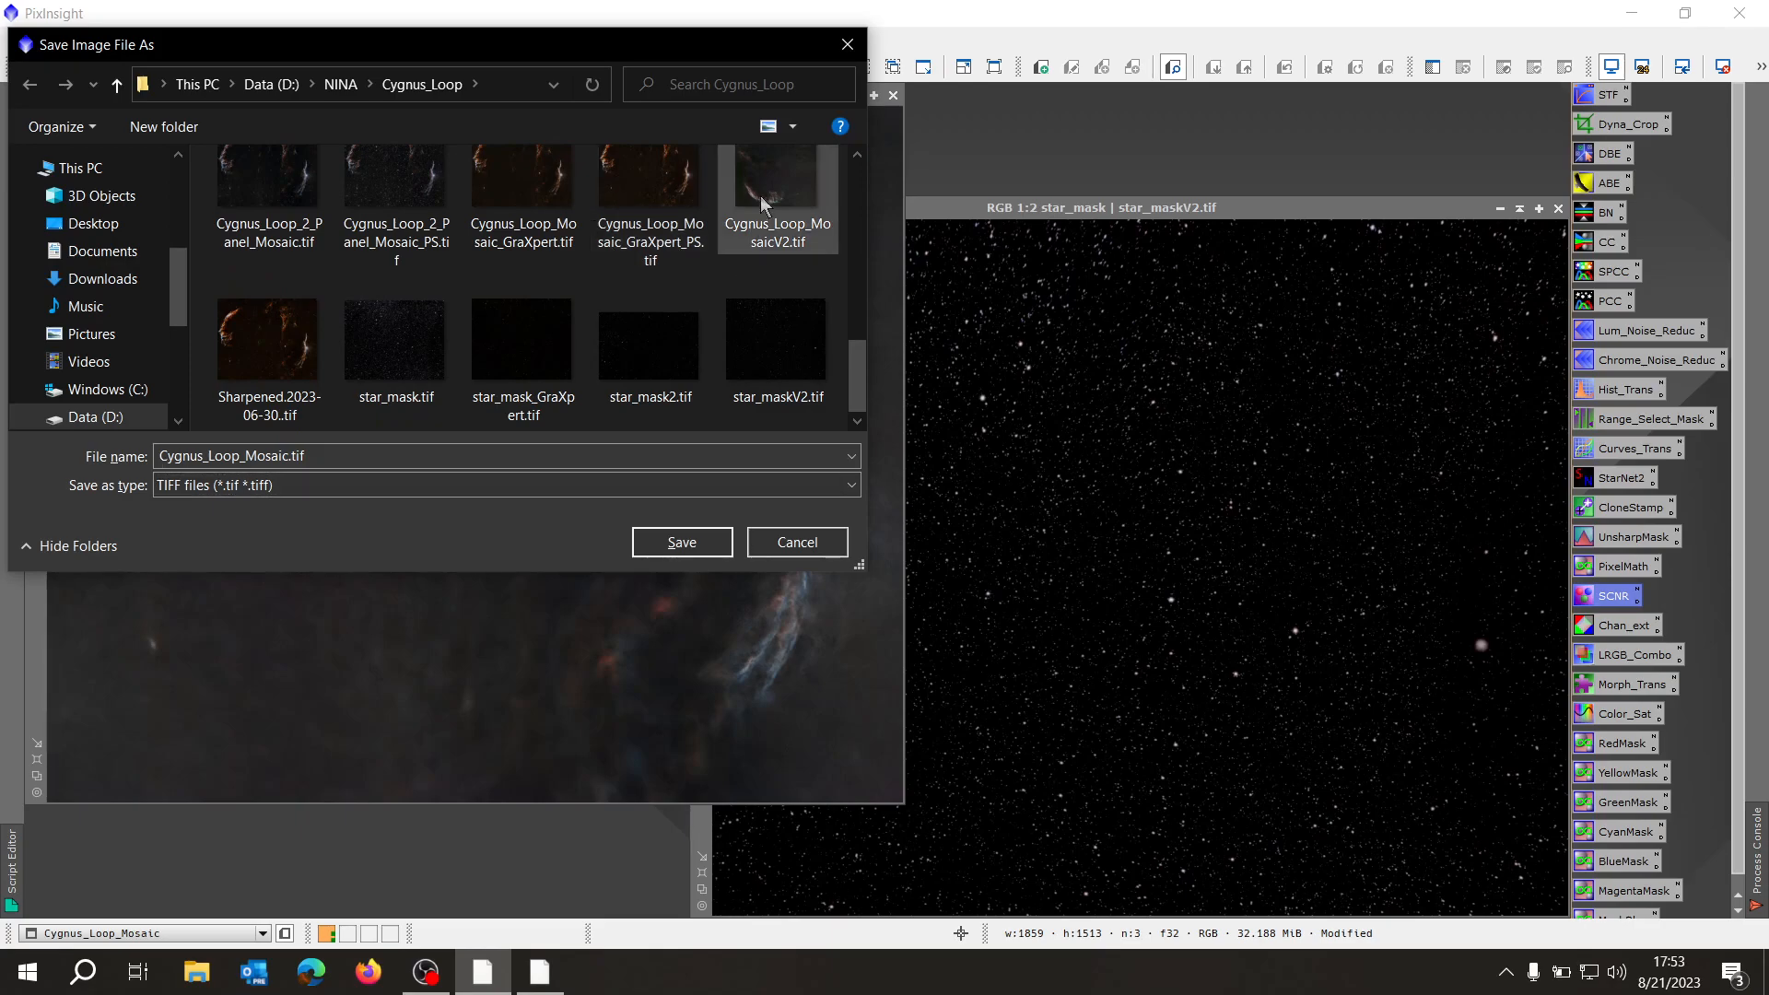
left_click(760, 157)
left_click(681, 542)
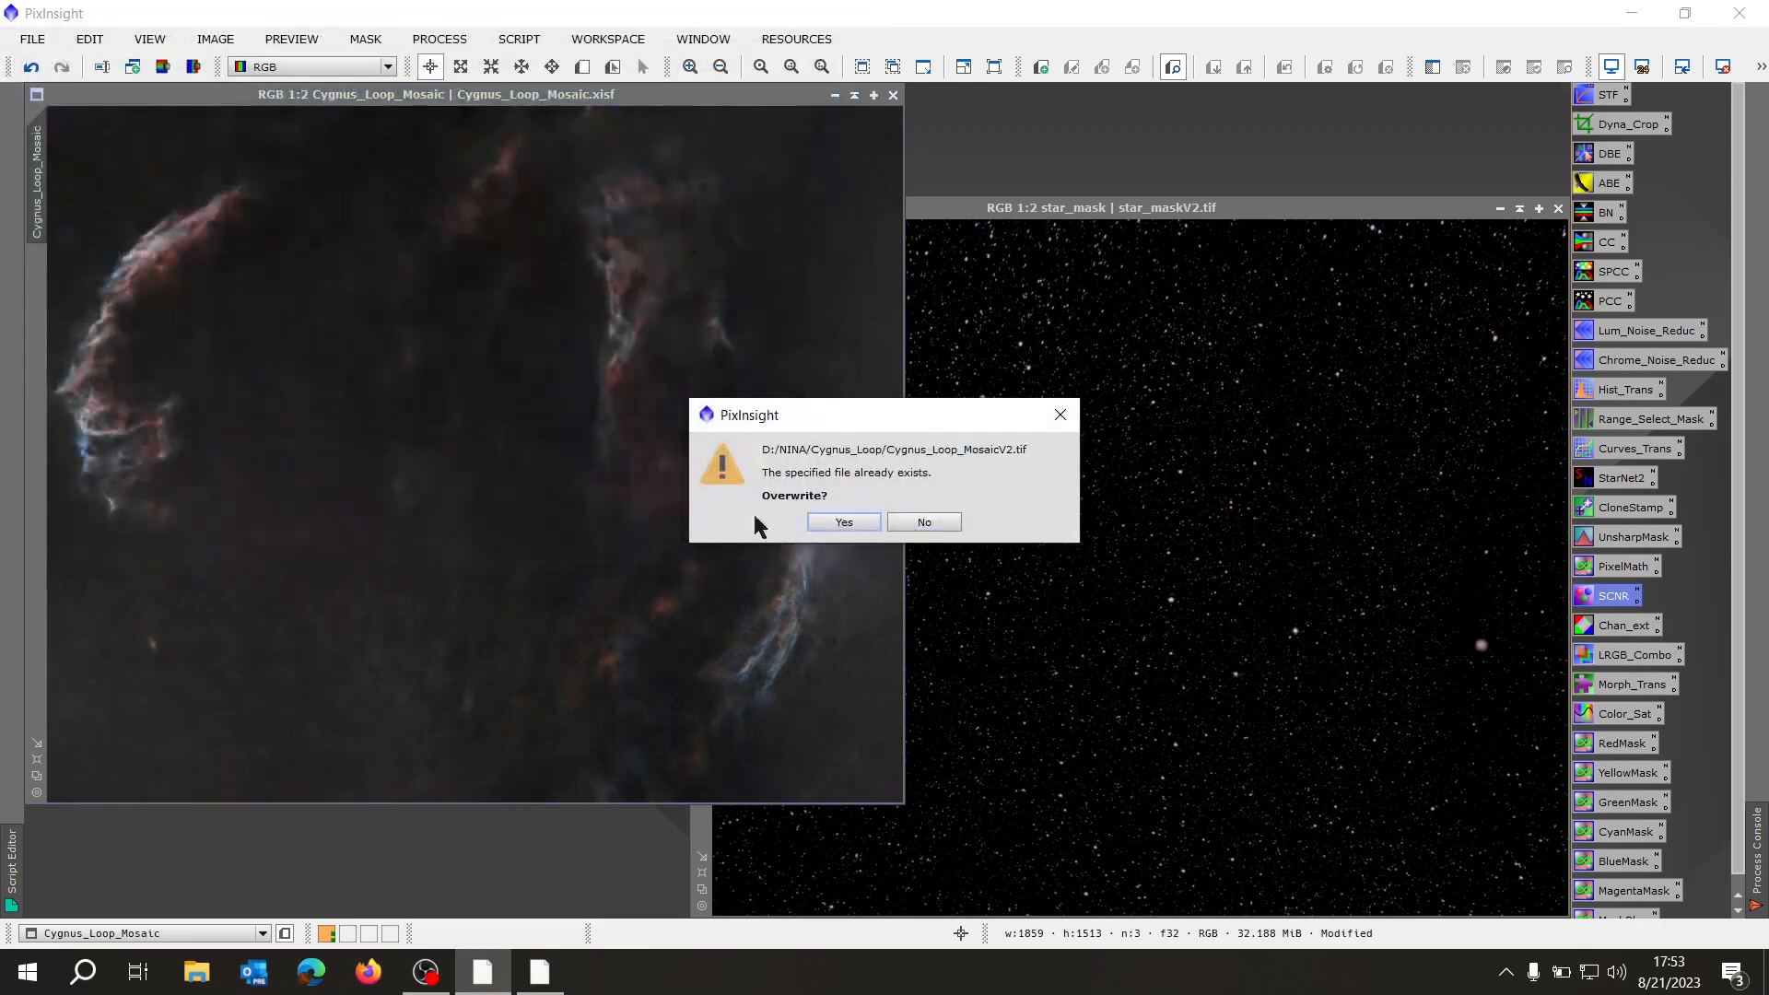
left_click(834, 518)
left_click(1014, 547)
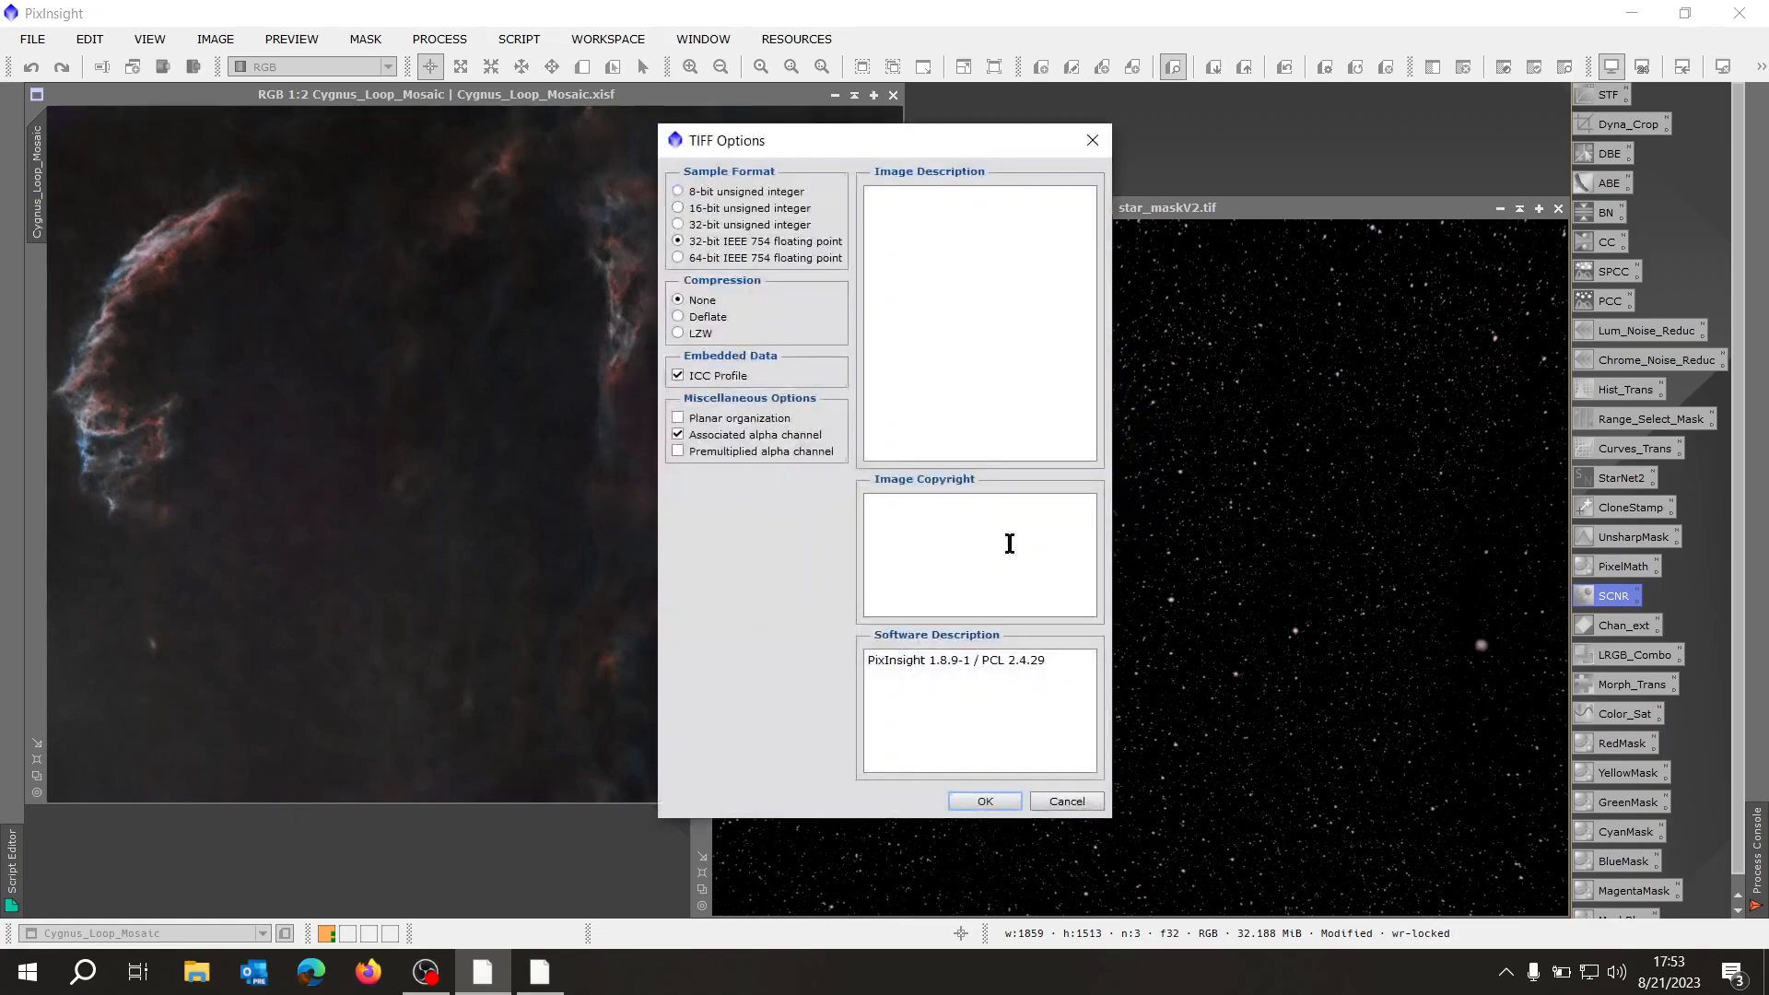
left_click(680, 208)
left_click(982, 799)
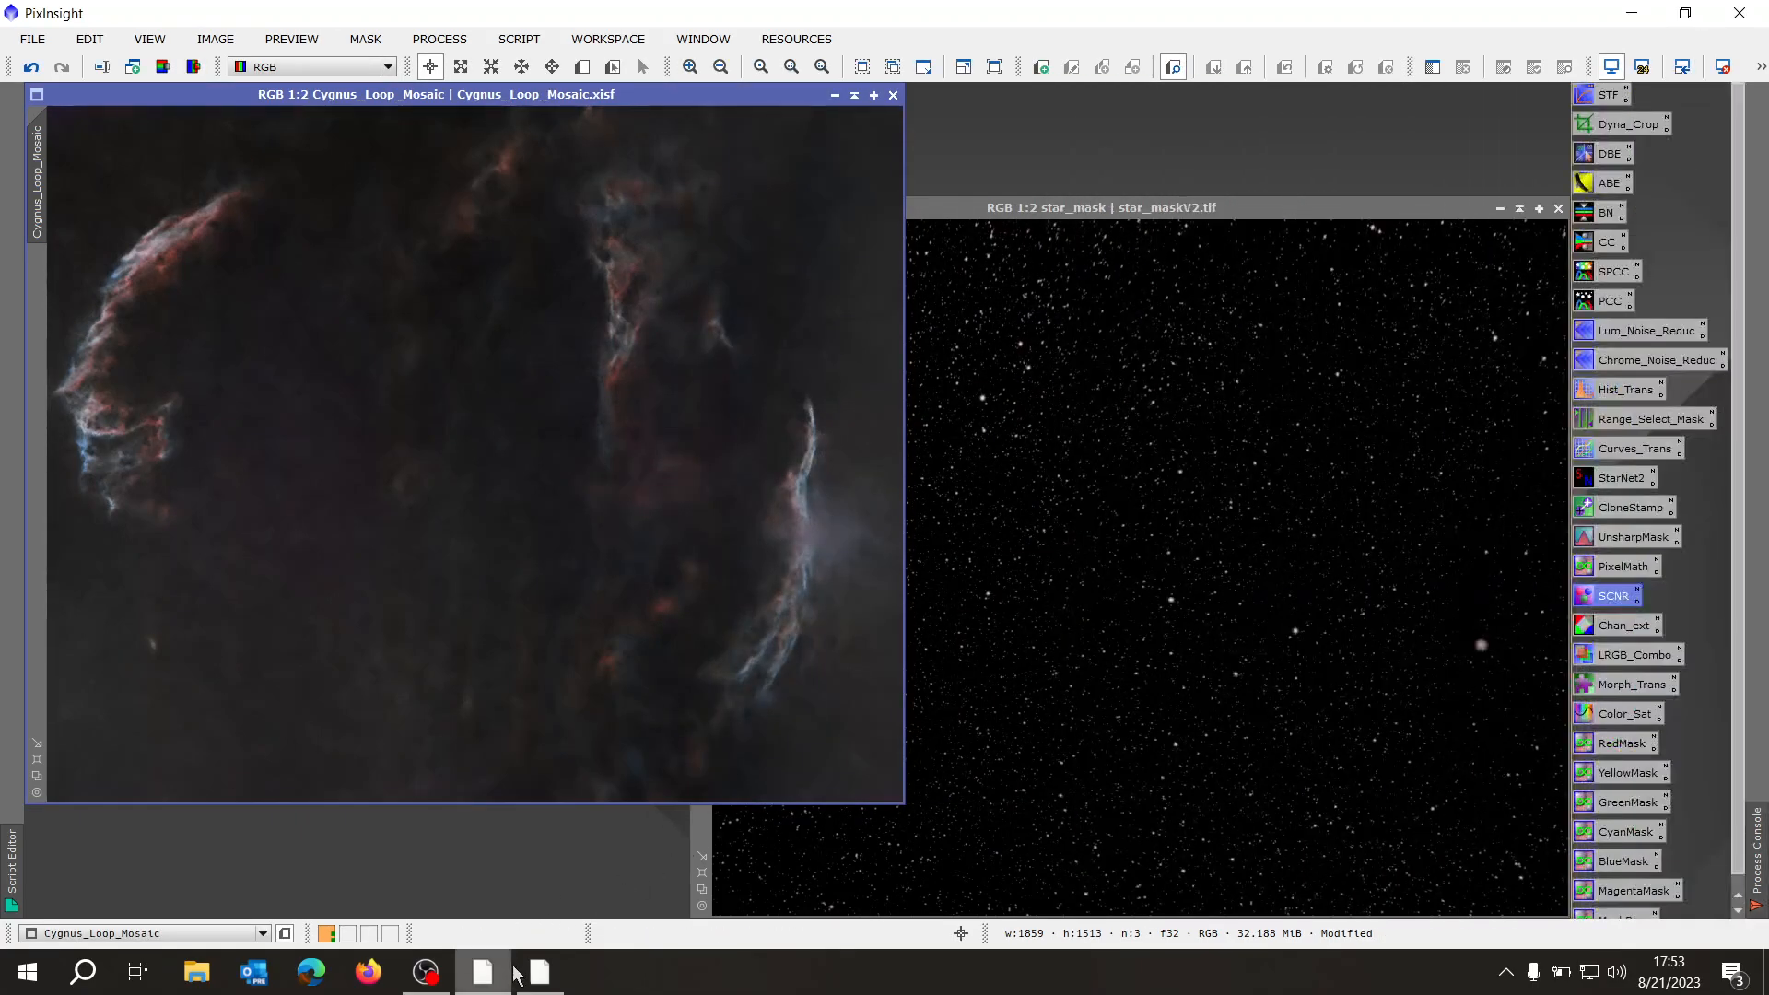
- Switch to Photoshop and close the old Cygnus_Loop_MosaicV2.tif and star_maskV2.tif documents without saving their changes
left_click(540, 972)
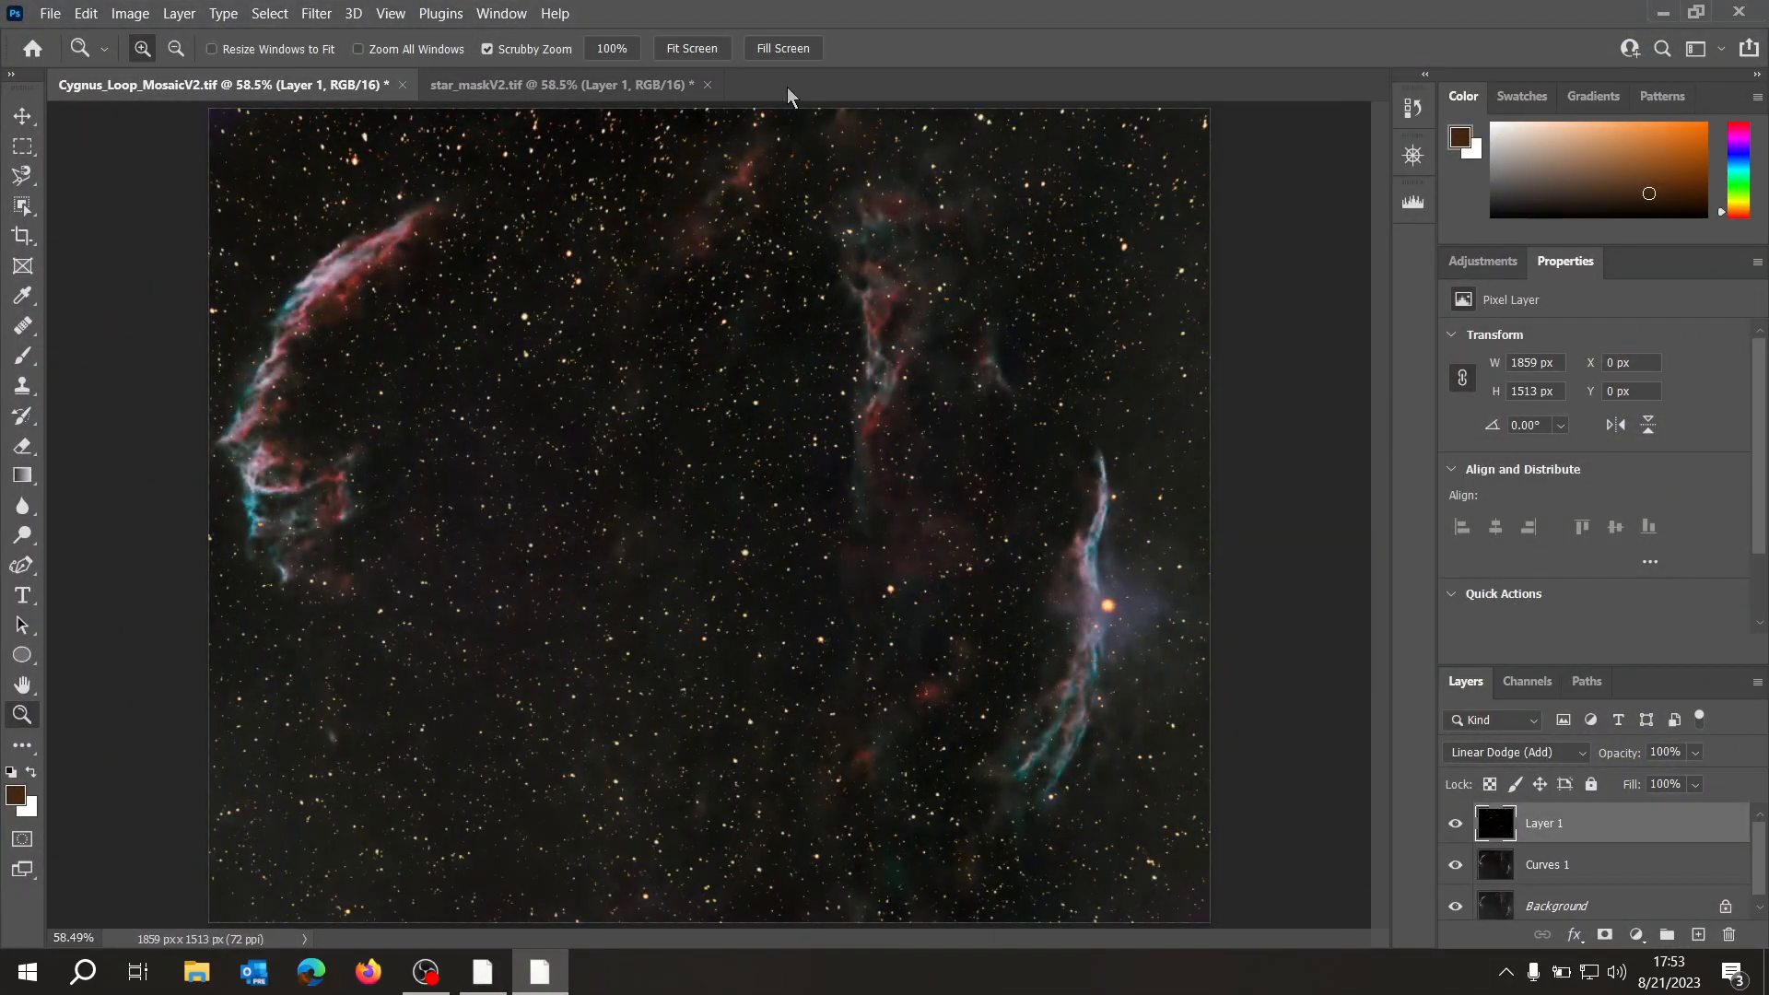
left_click(404, 86)
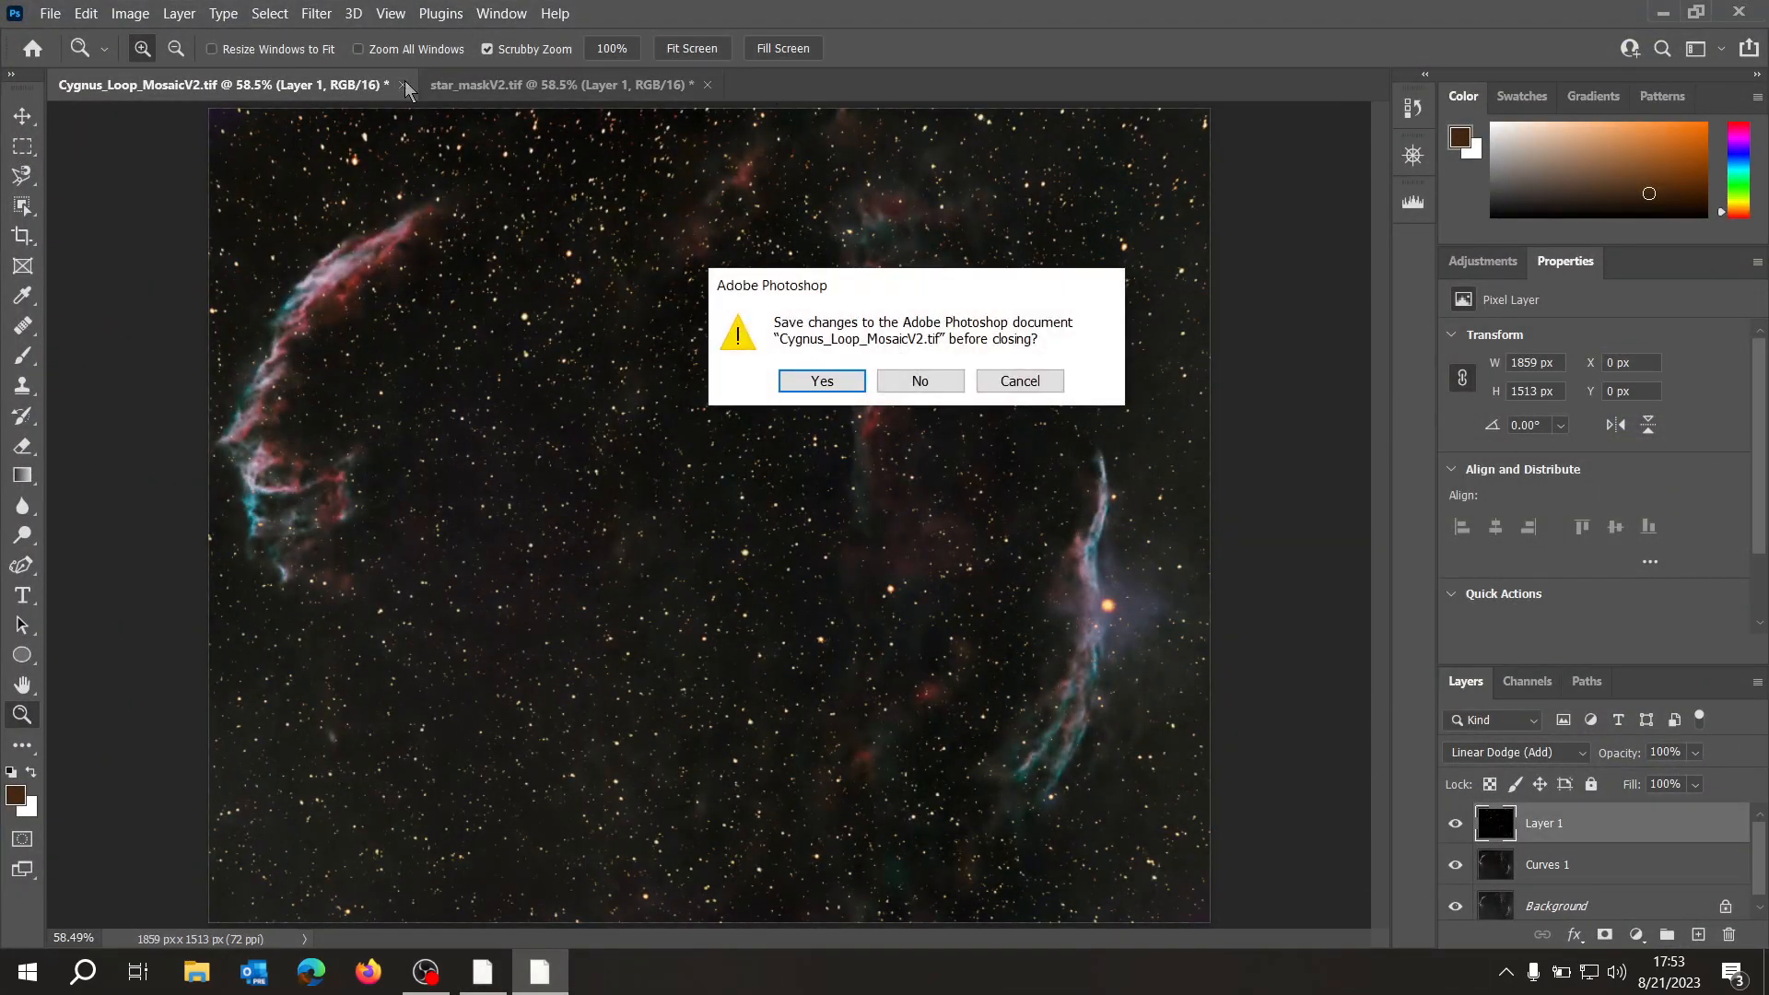
left_click(802, 382)
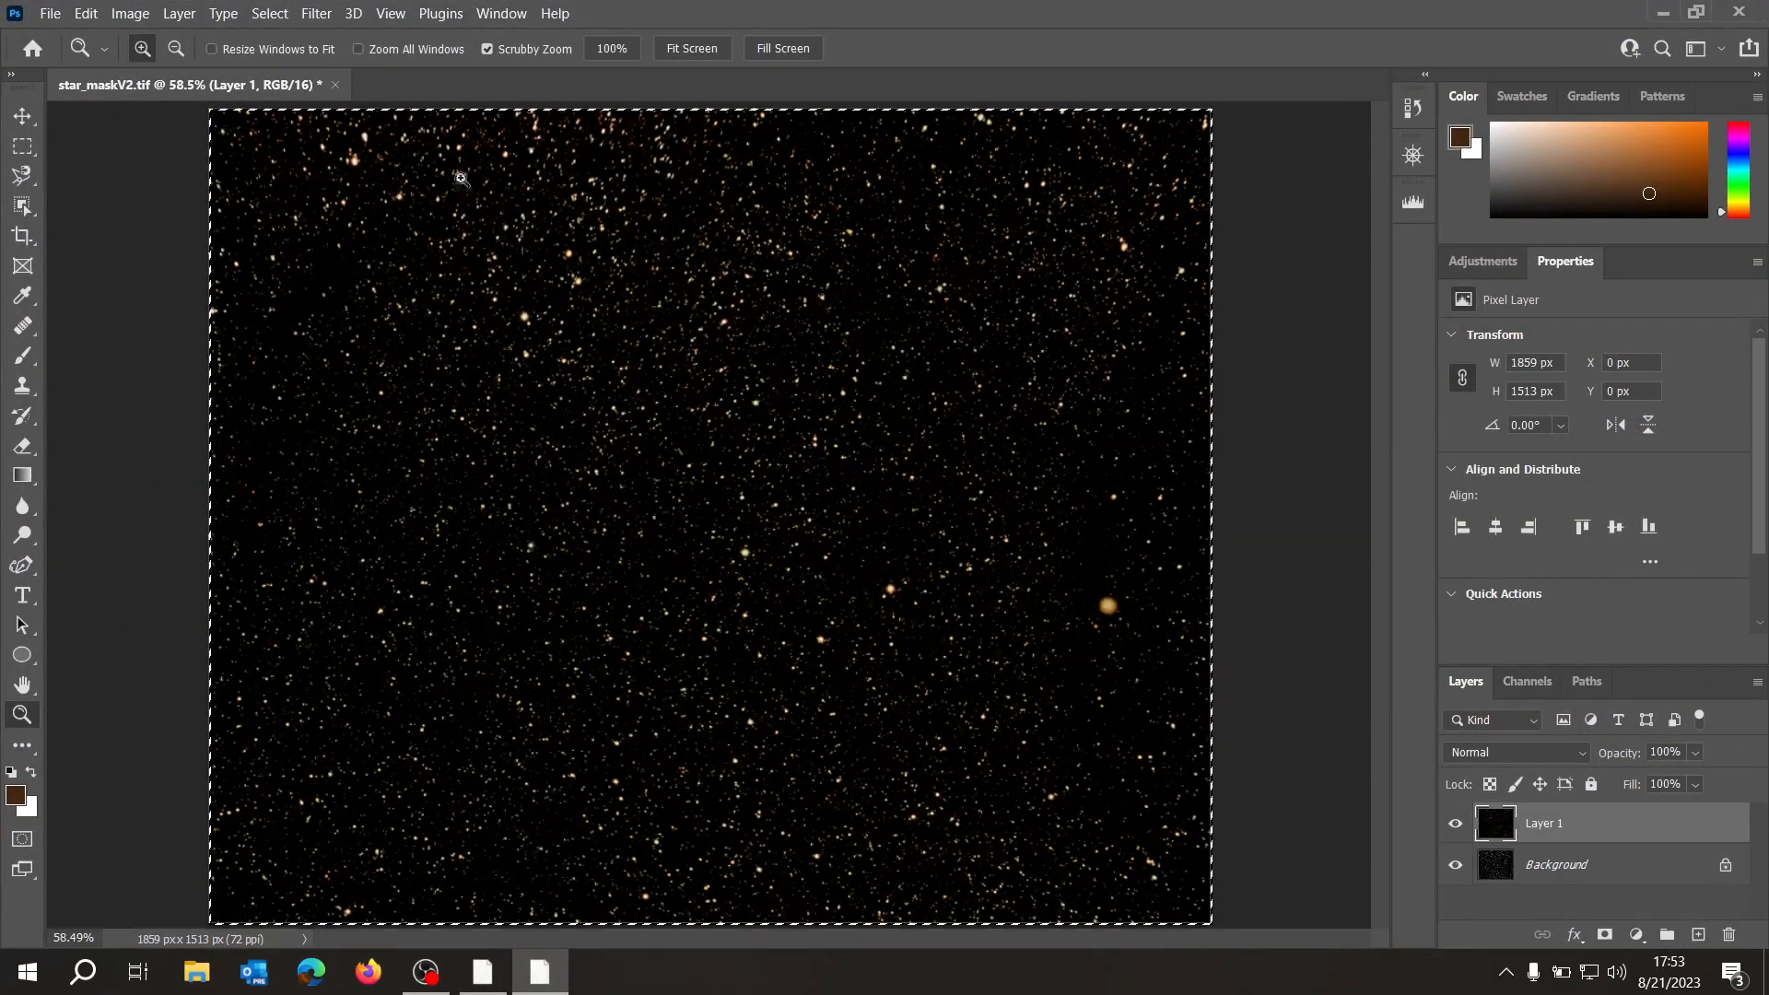
left_click(335, 84)
left_click(922, 379)
- Open the newly saved Cygnus_Loop_MosaicV2.tif and star_maskV2.tif from the Cygnus_Loop folder
left_click(89, 305)
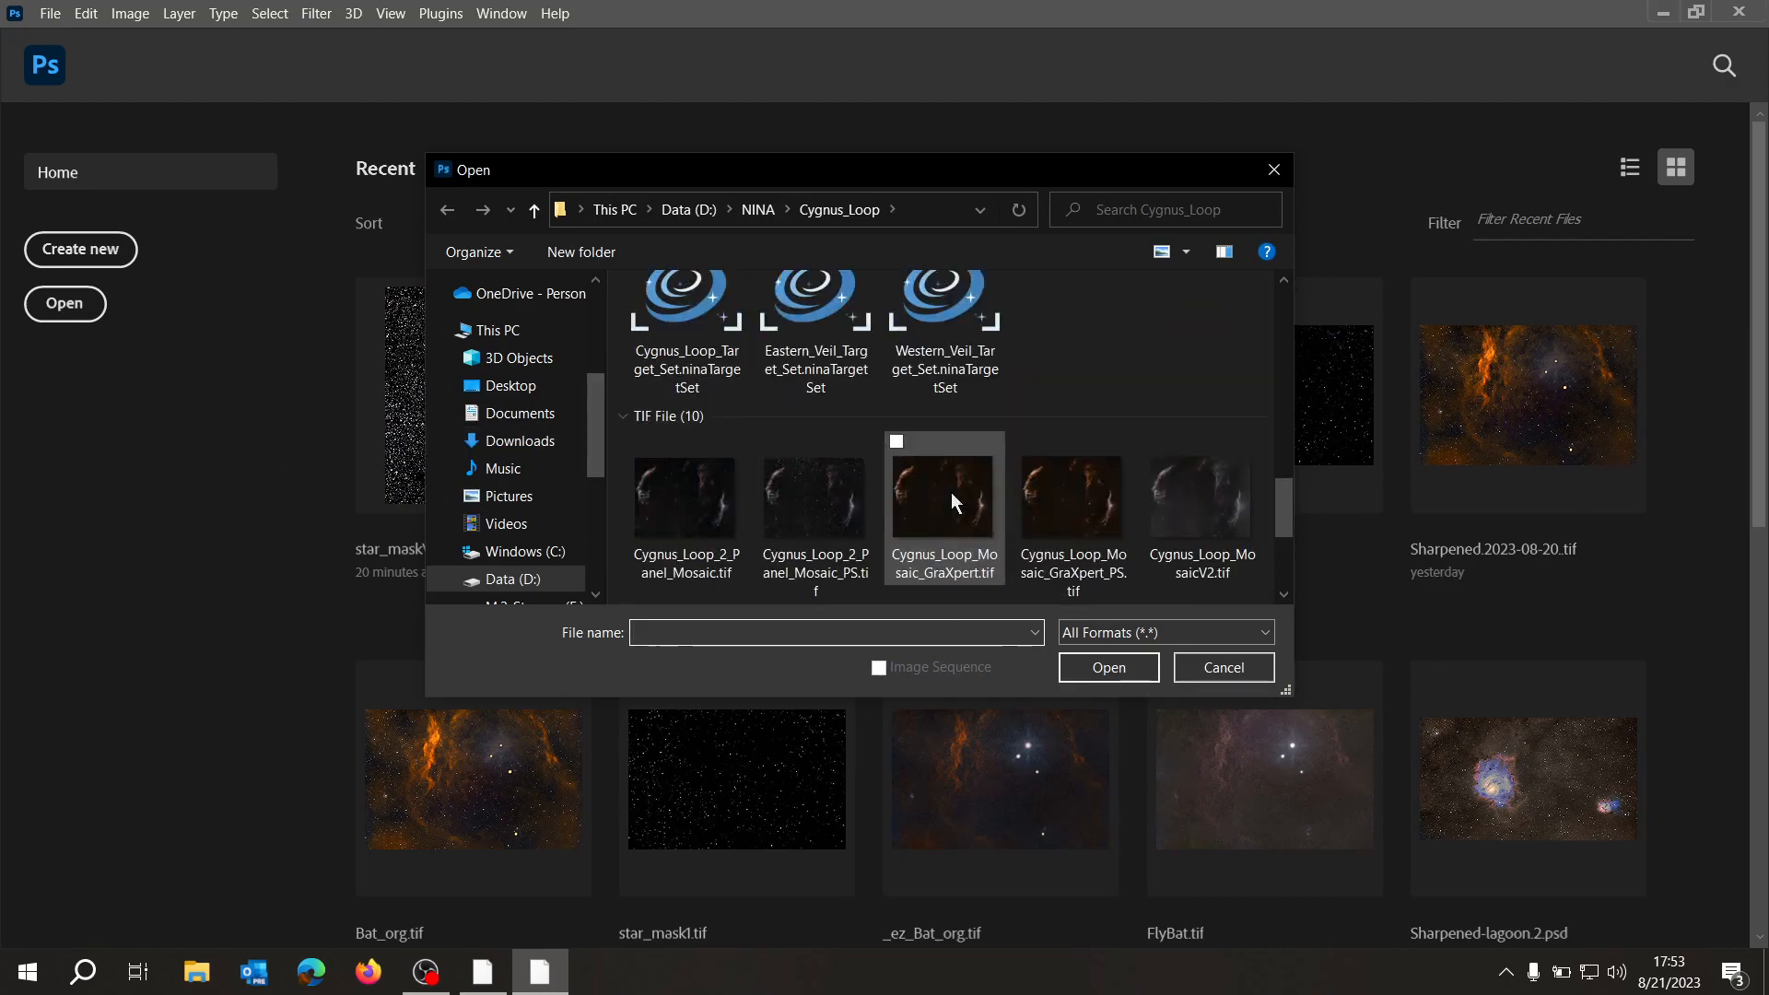
double_click(1180, 492)
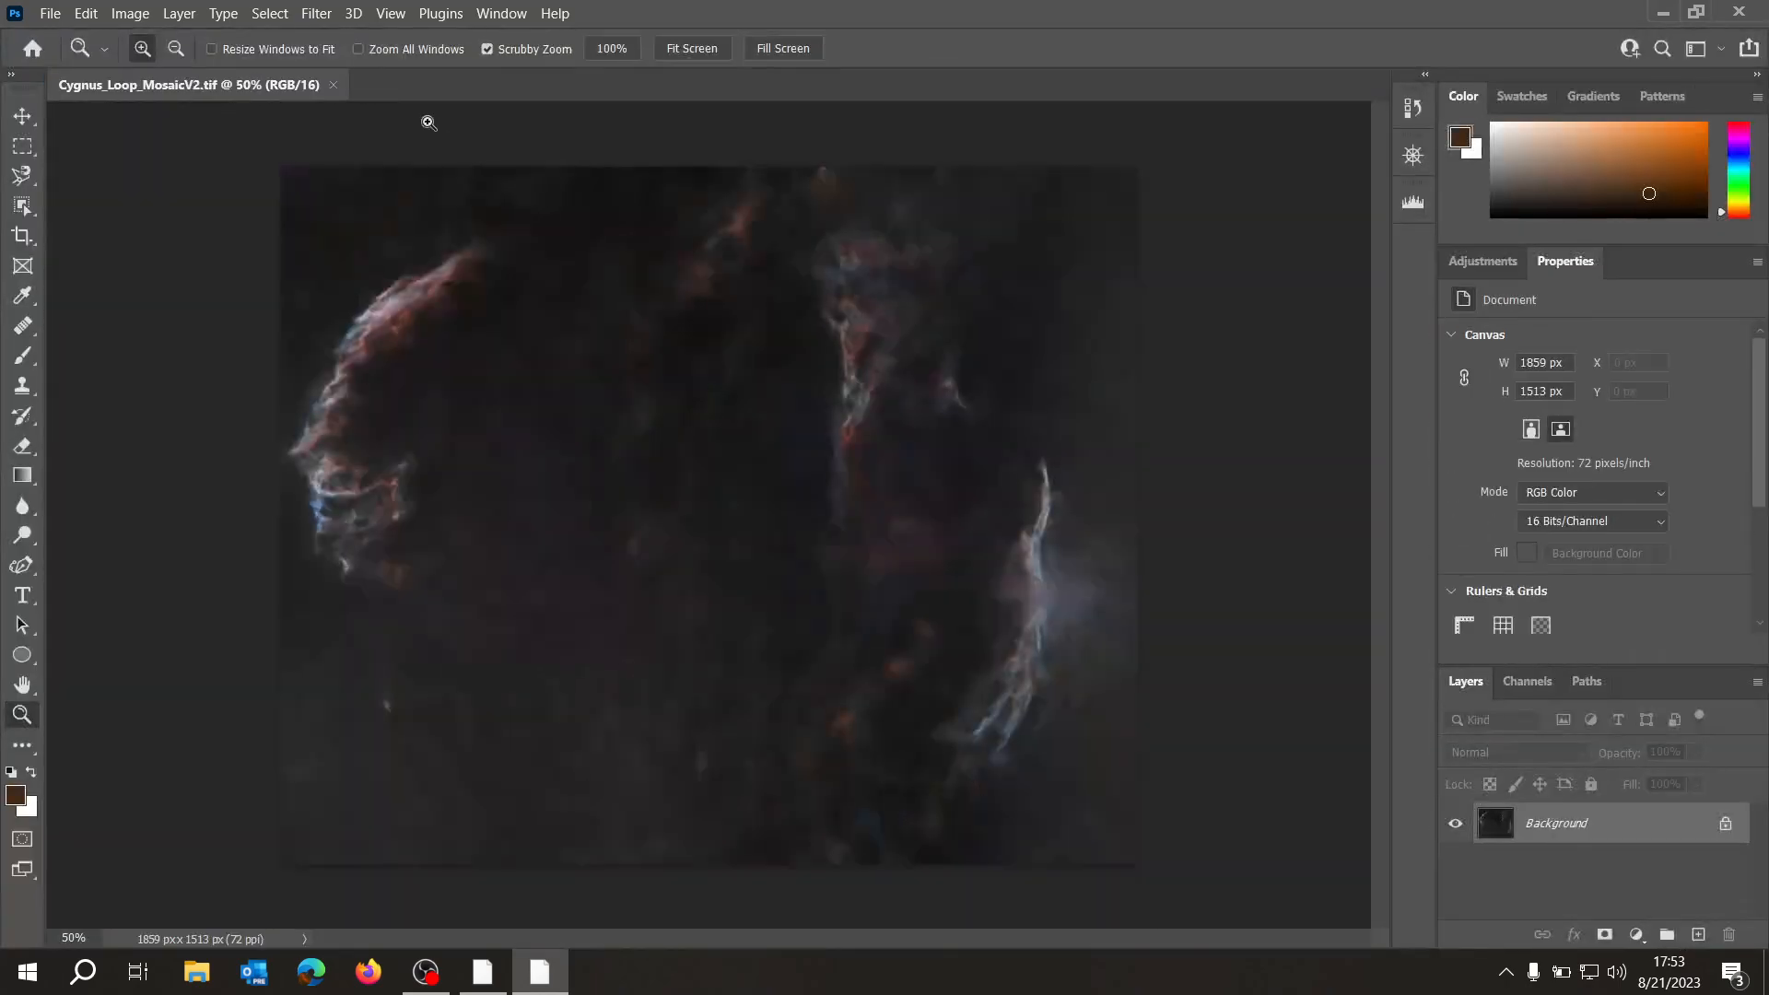
right_click(449, 83)
left_click(512, 208)
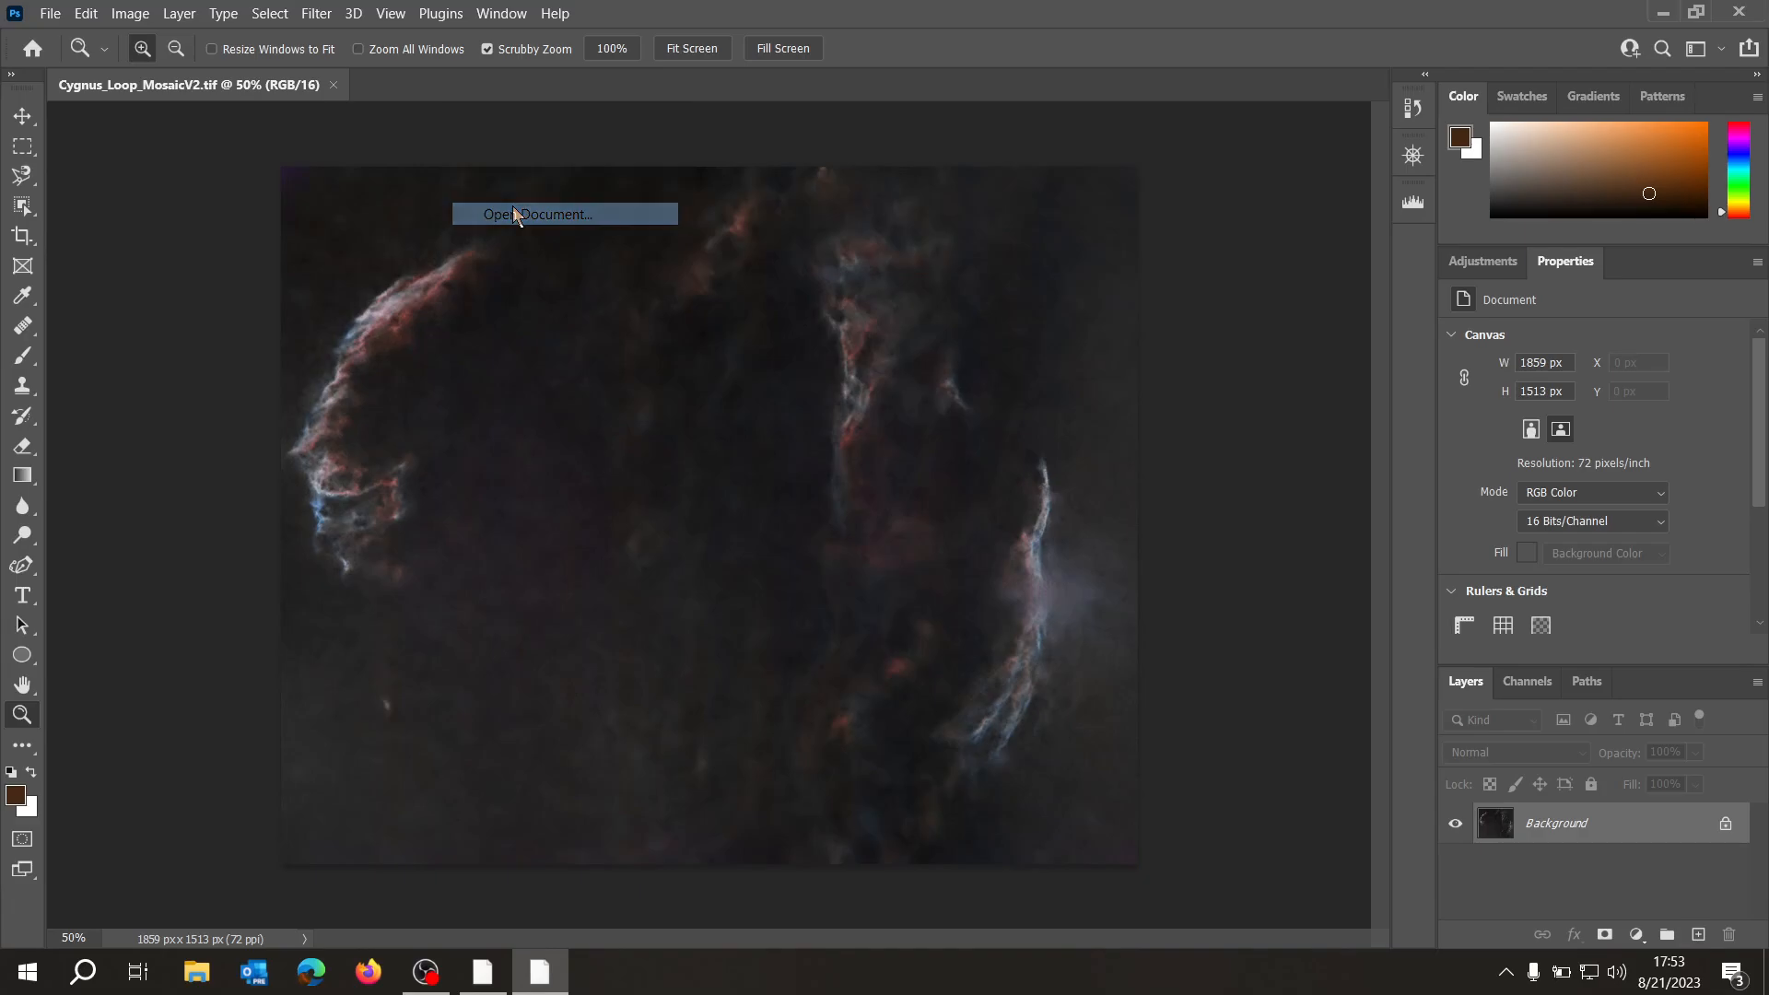
scroll(838, 501, "down", 10)
scroll(838, 501, "up", 3)
scroll(838, 502, "down", 3)
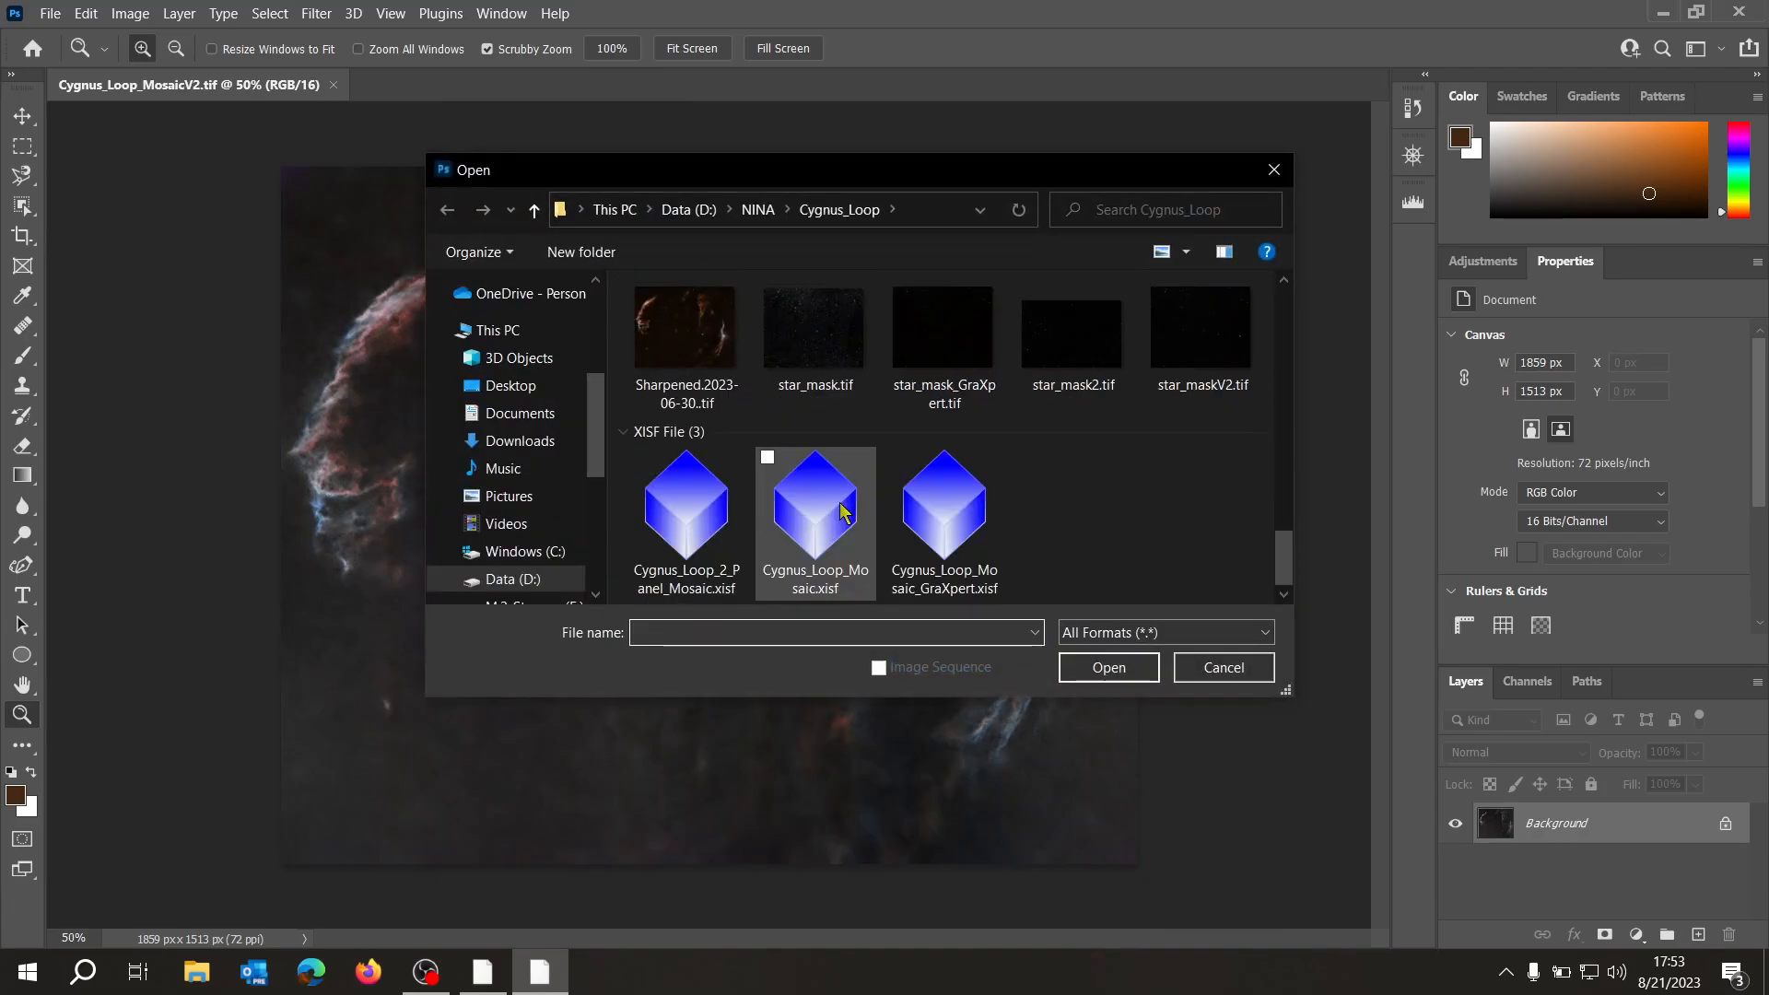
double_click(1205, 334)
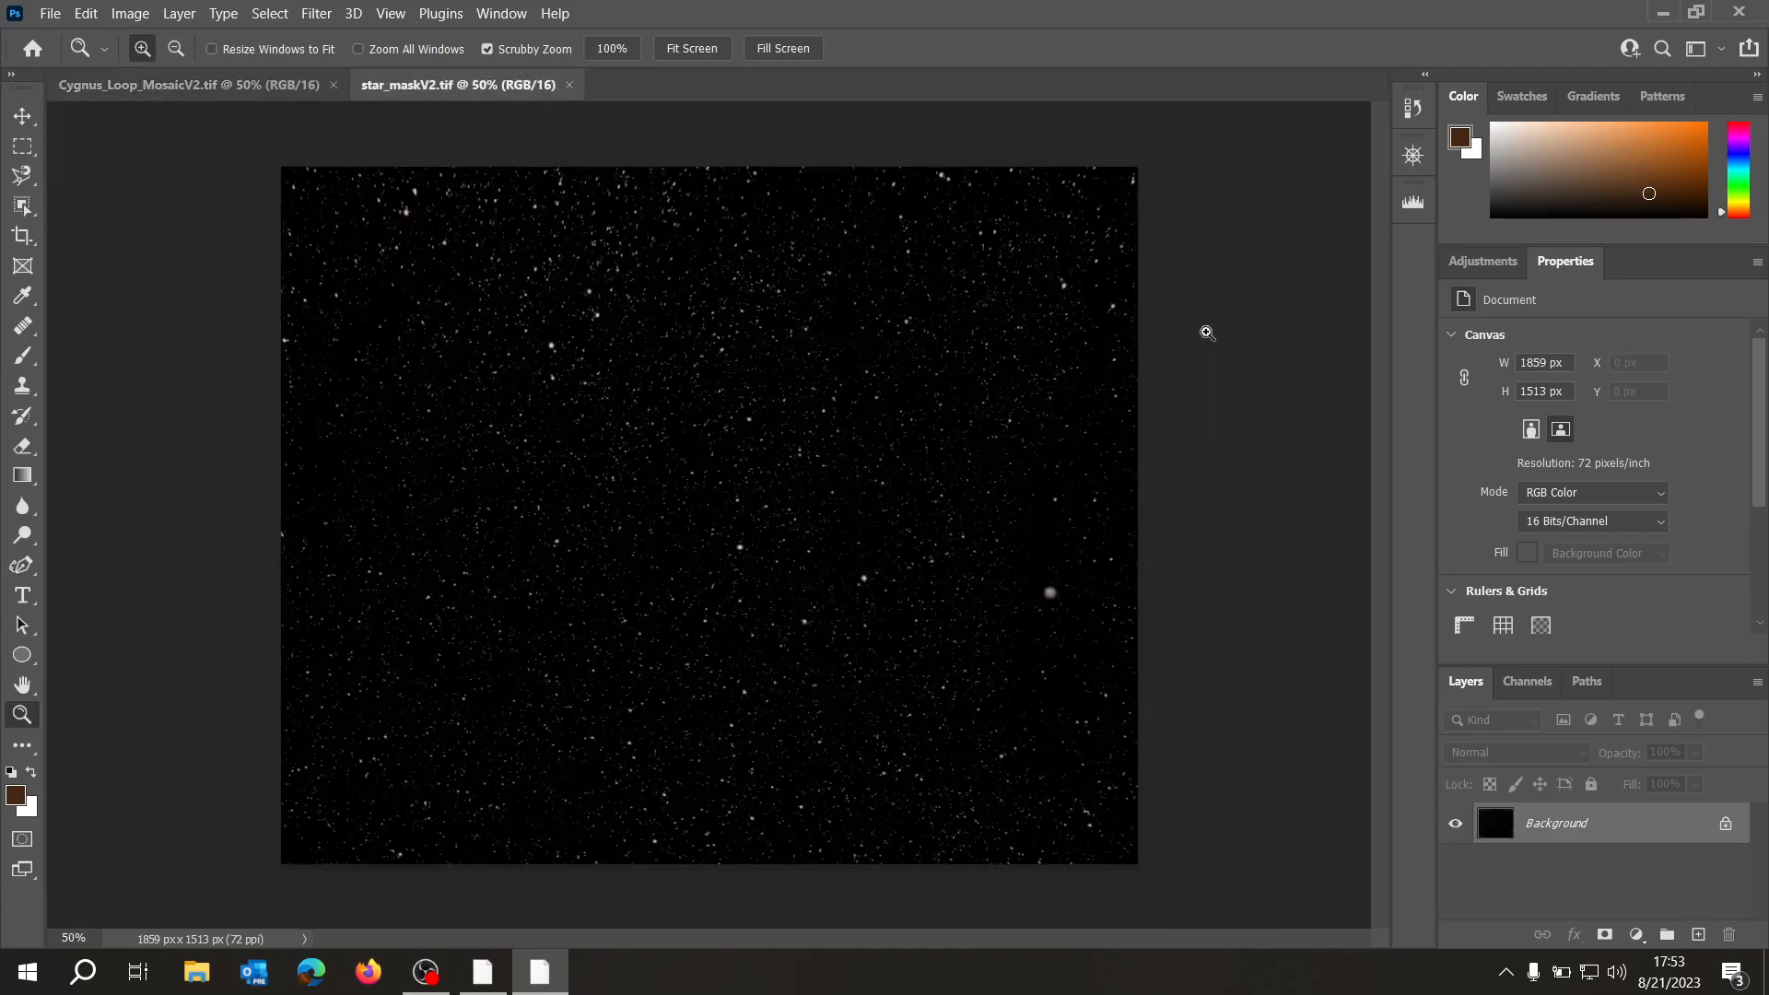
- Duplicate the Background layer of star_maskV2.tif and open the copy in the Camera Raw Filter
left_click(682, 52)
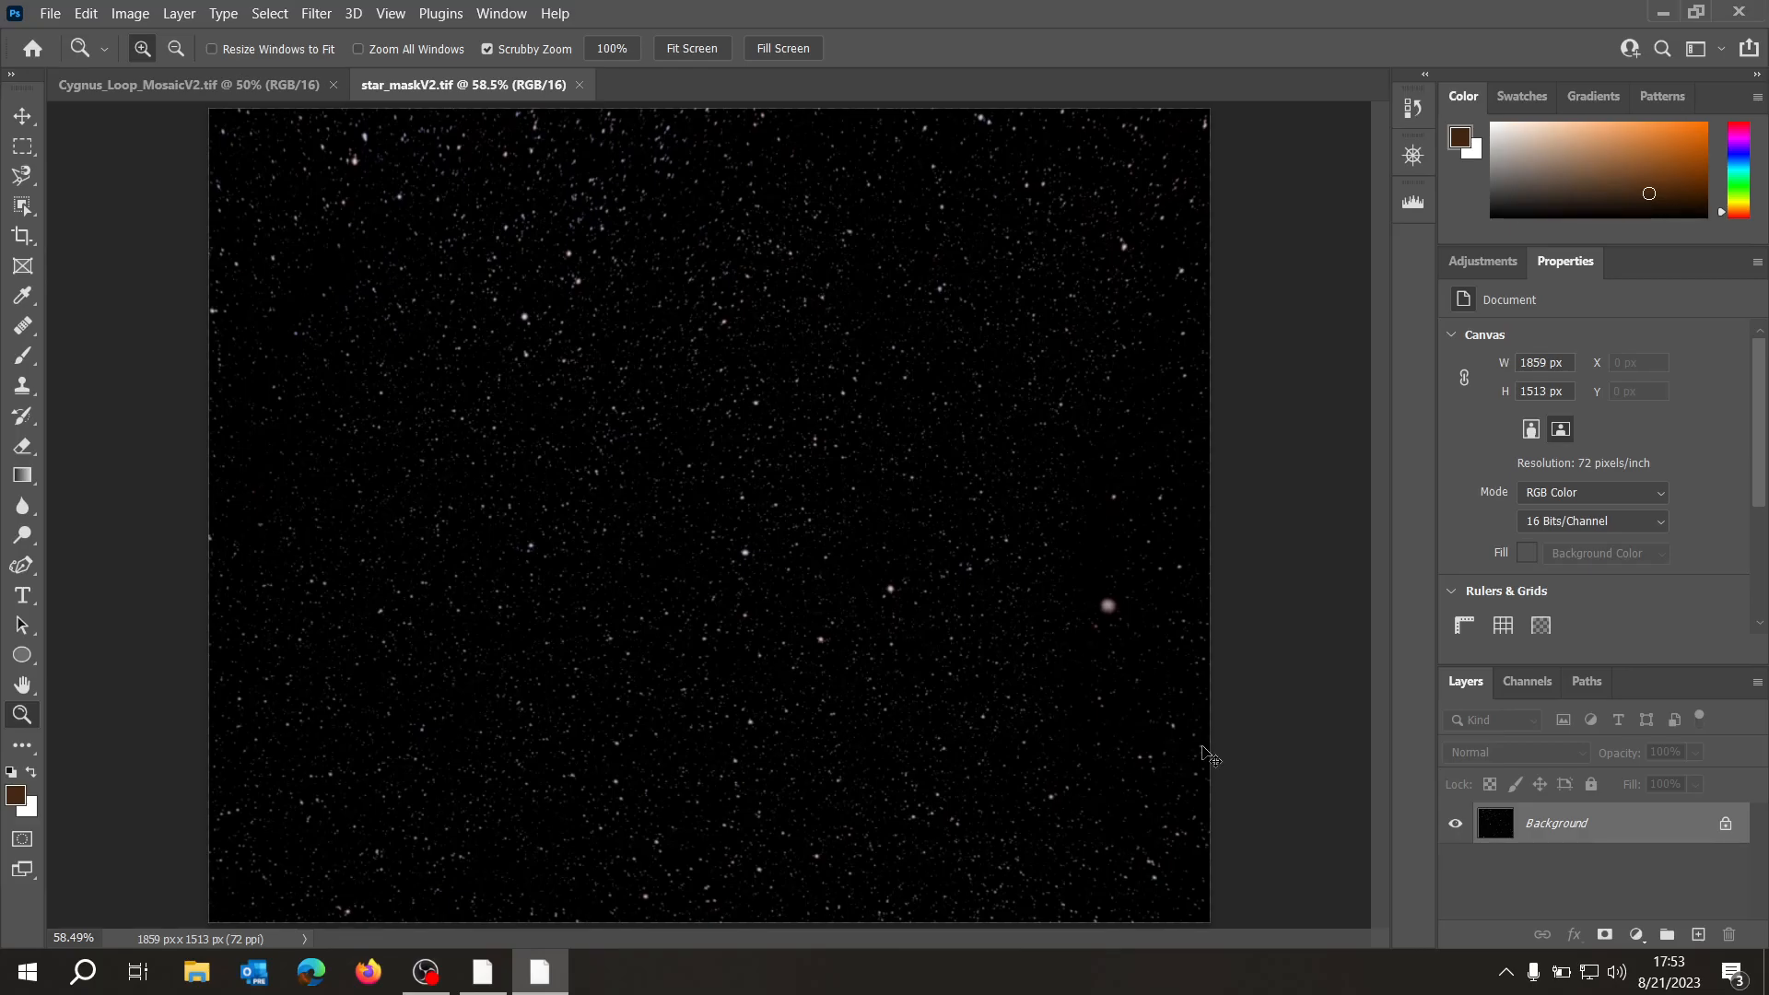
key("ctrl+j")
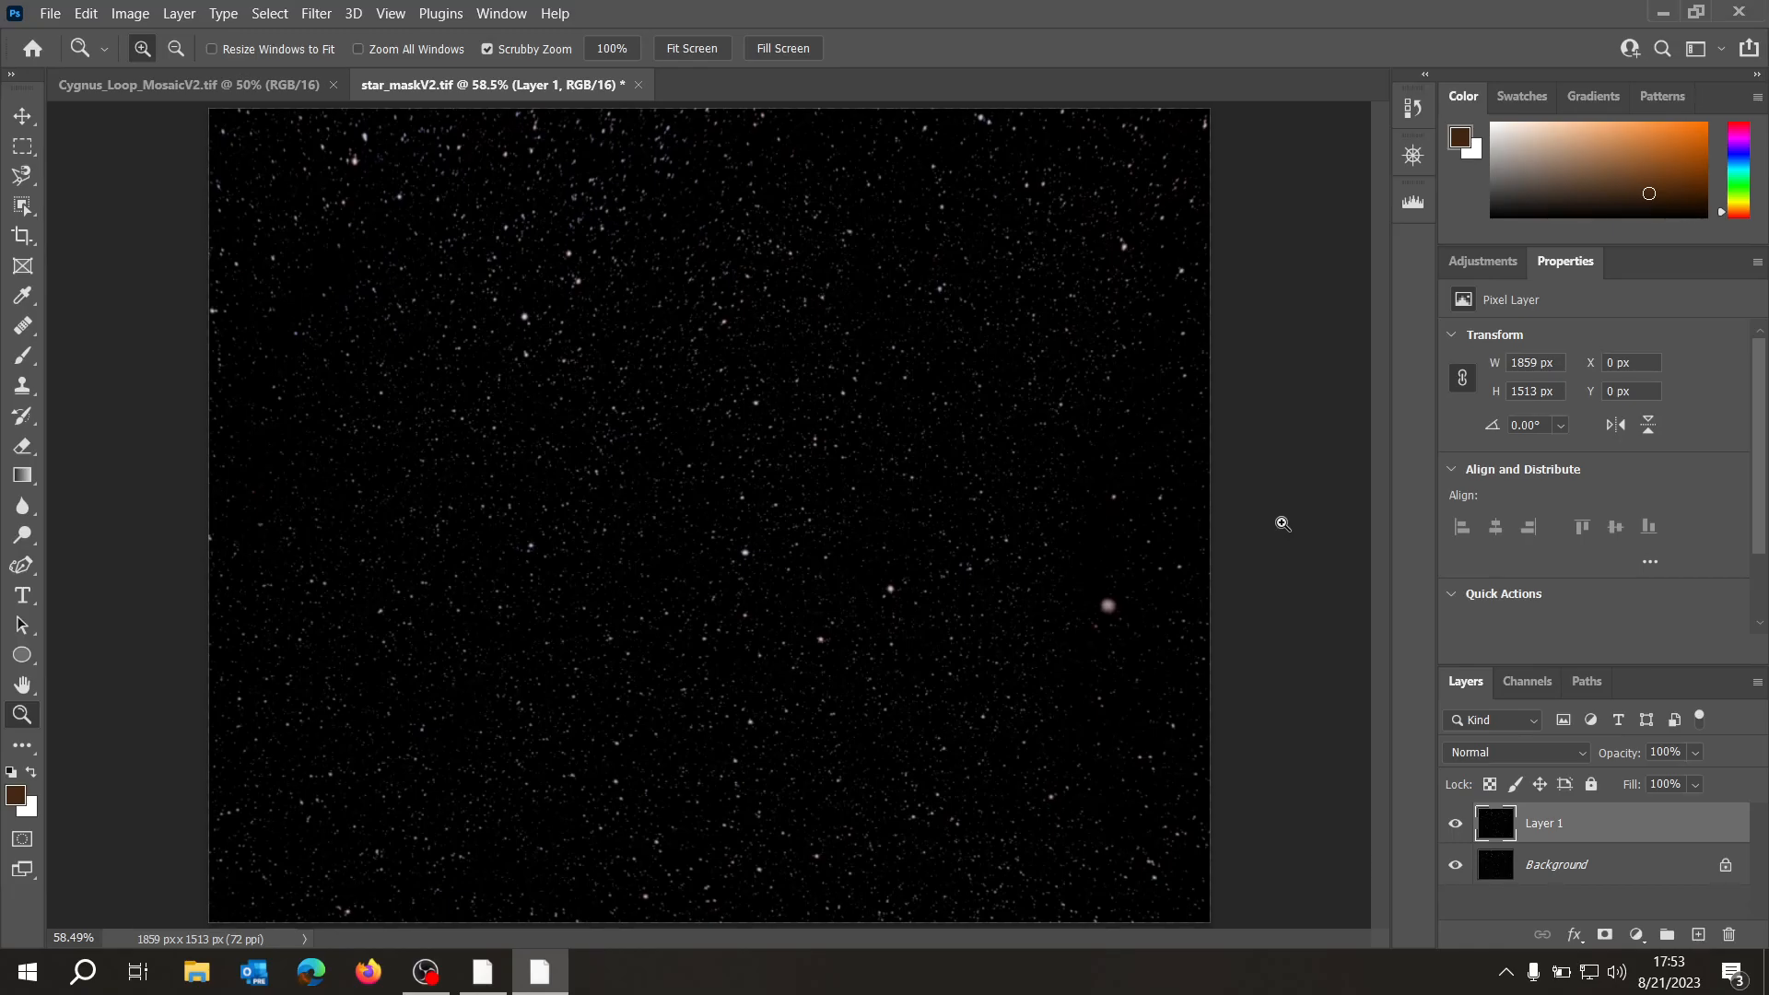
left_click(325, 13)
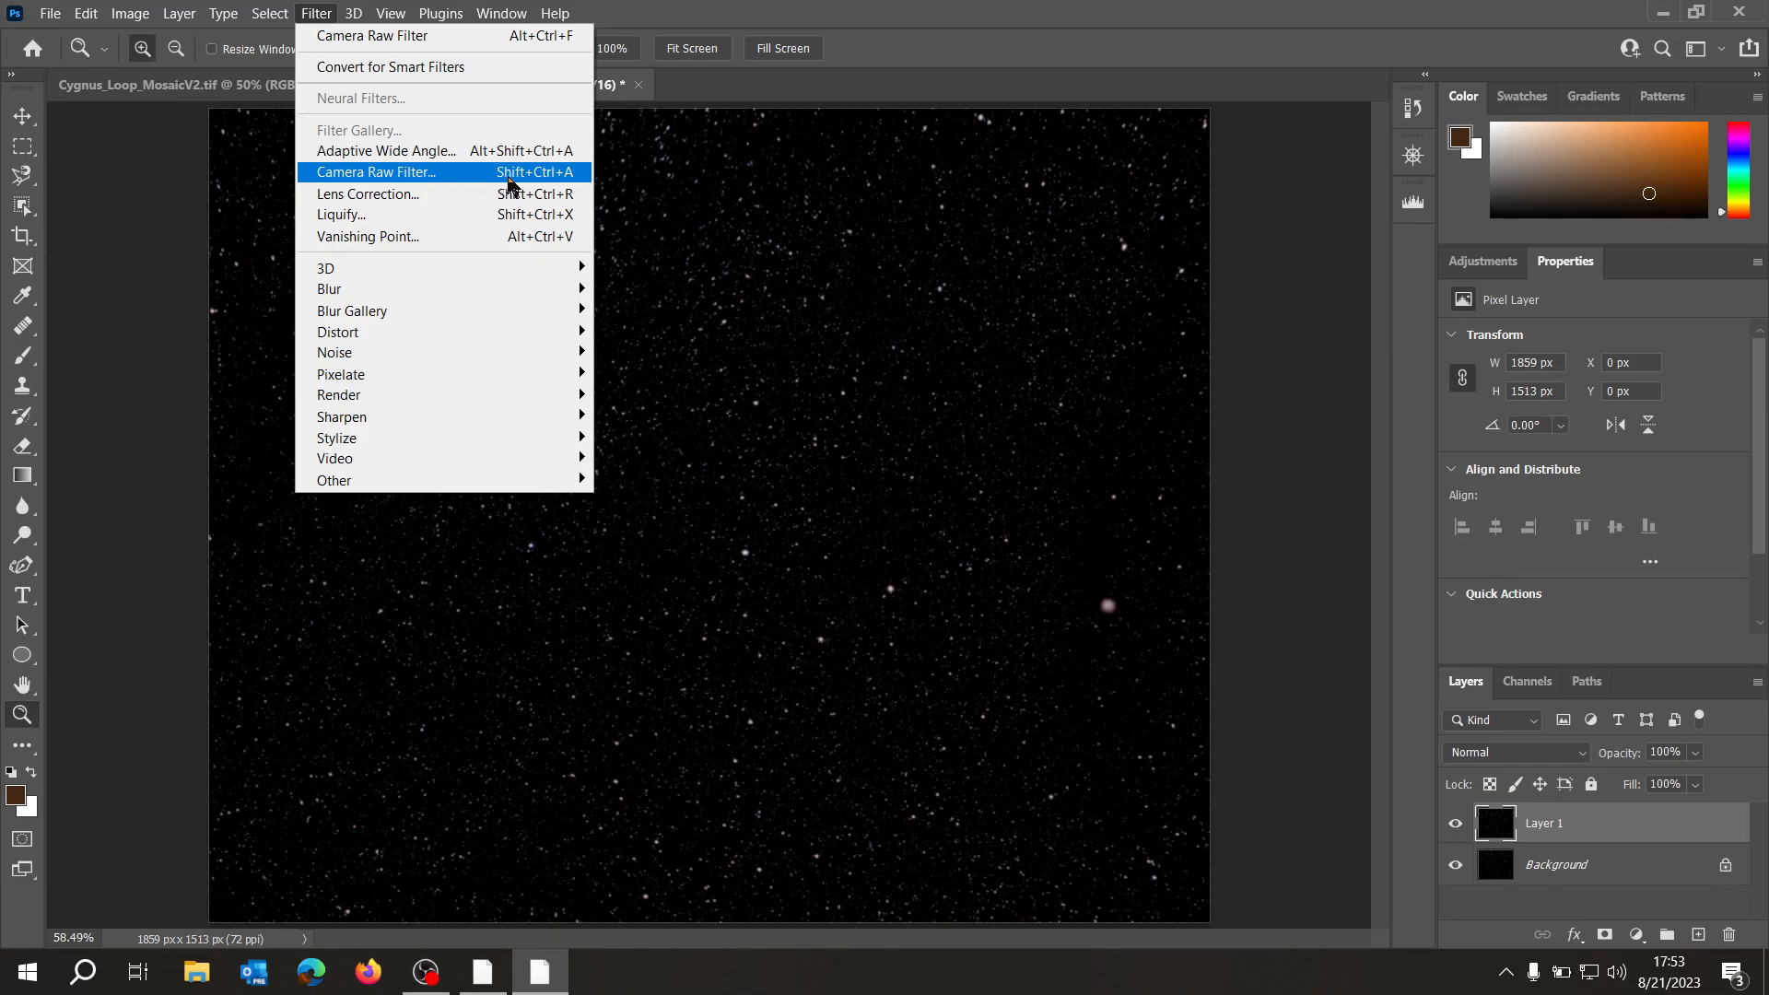
left_click(446, 171)
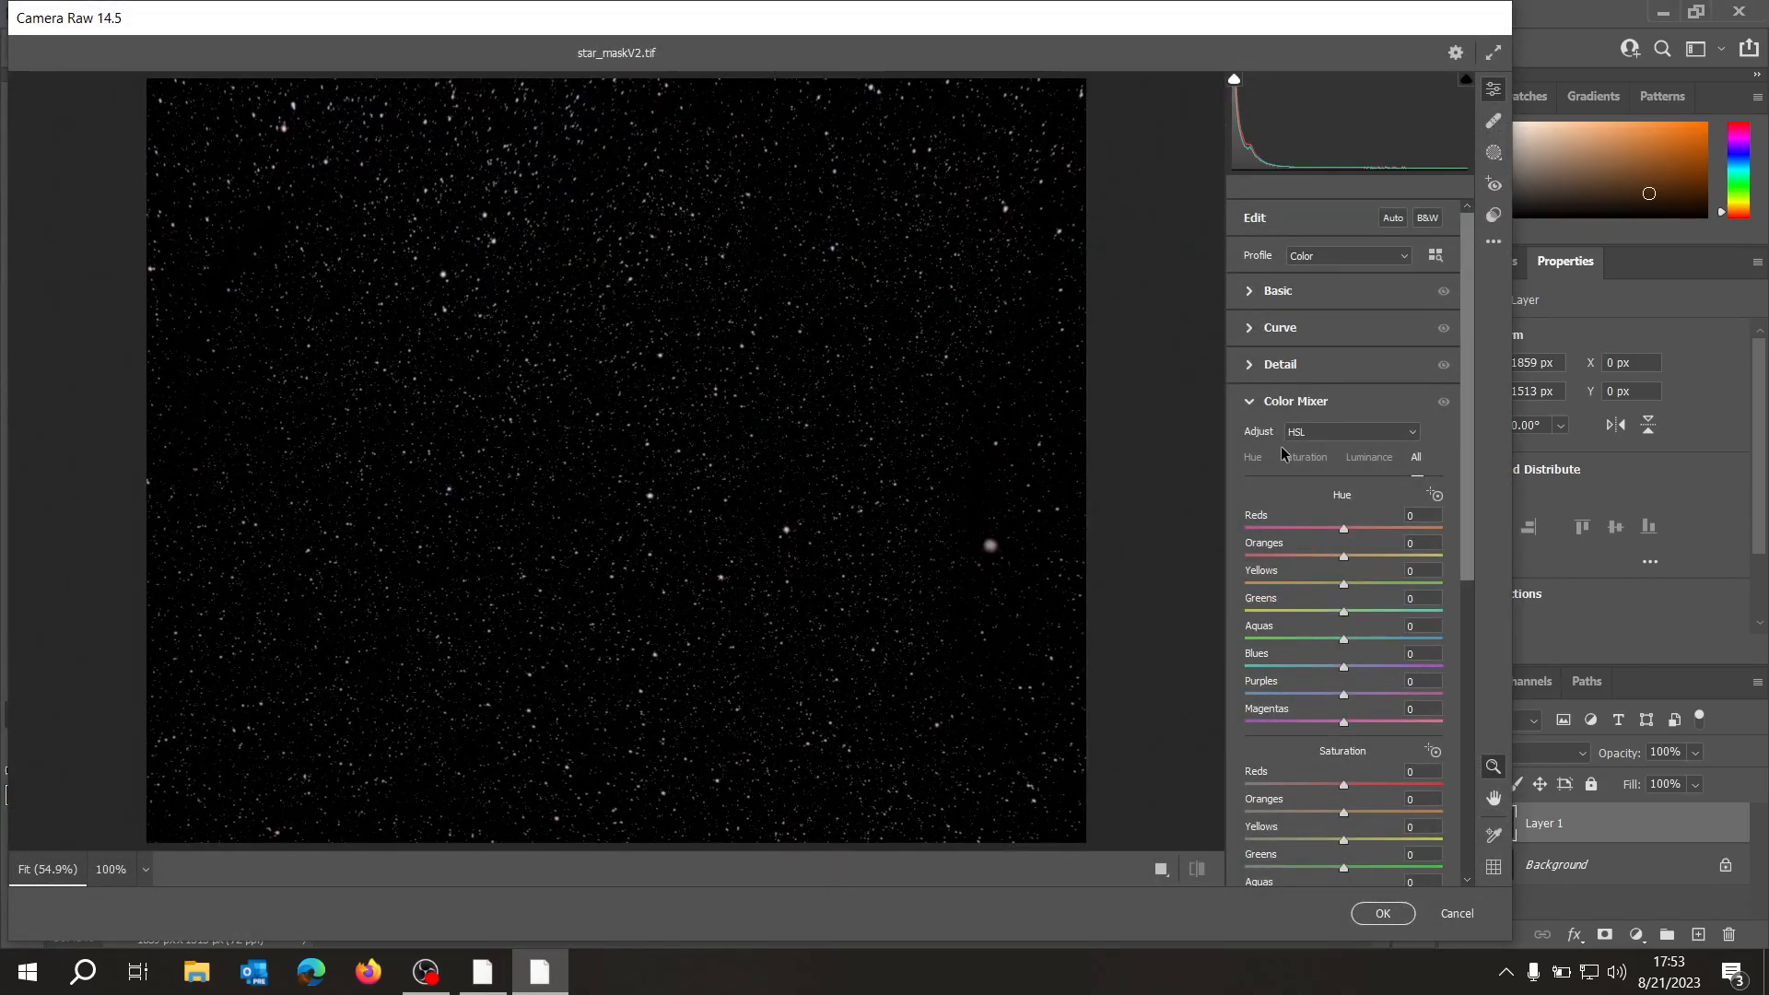
- In the basic Camera Raw adjustments, set Whites to +21, Blacks to -52, Vibrance to +23 and Saturation to +35
left_click(1251, 405)
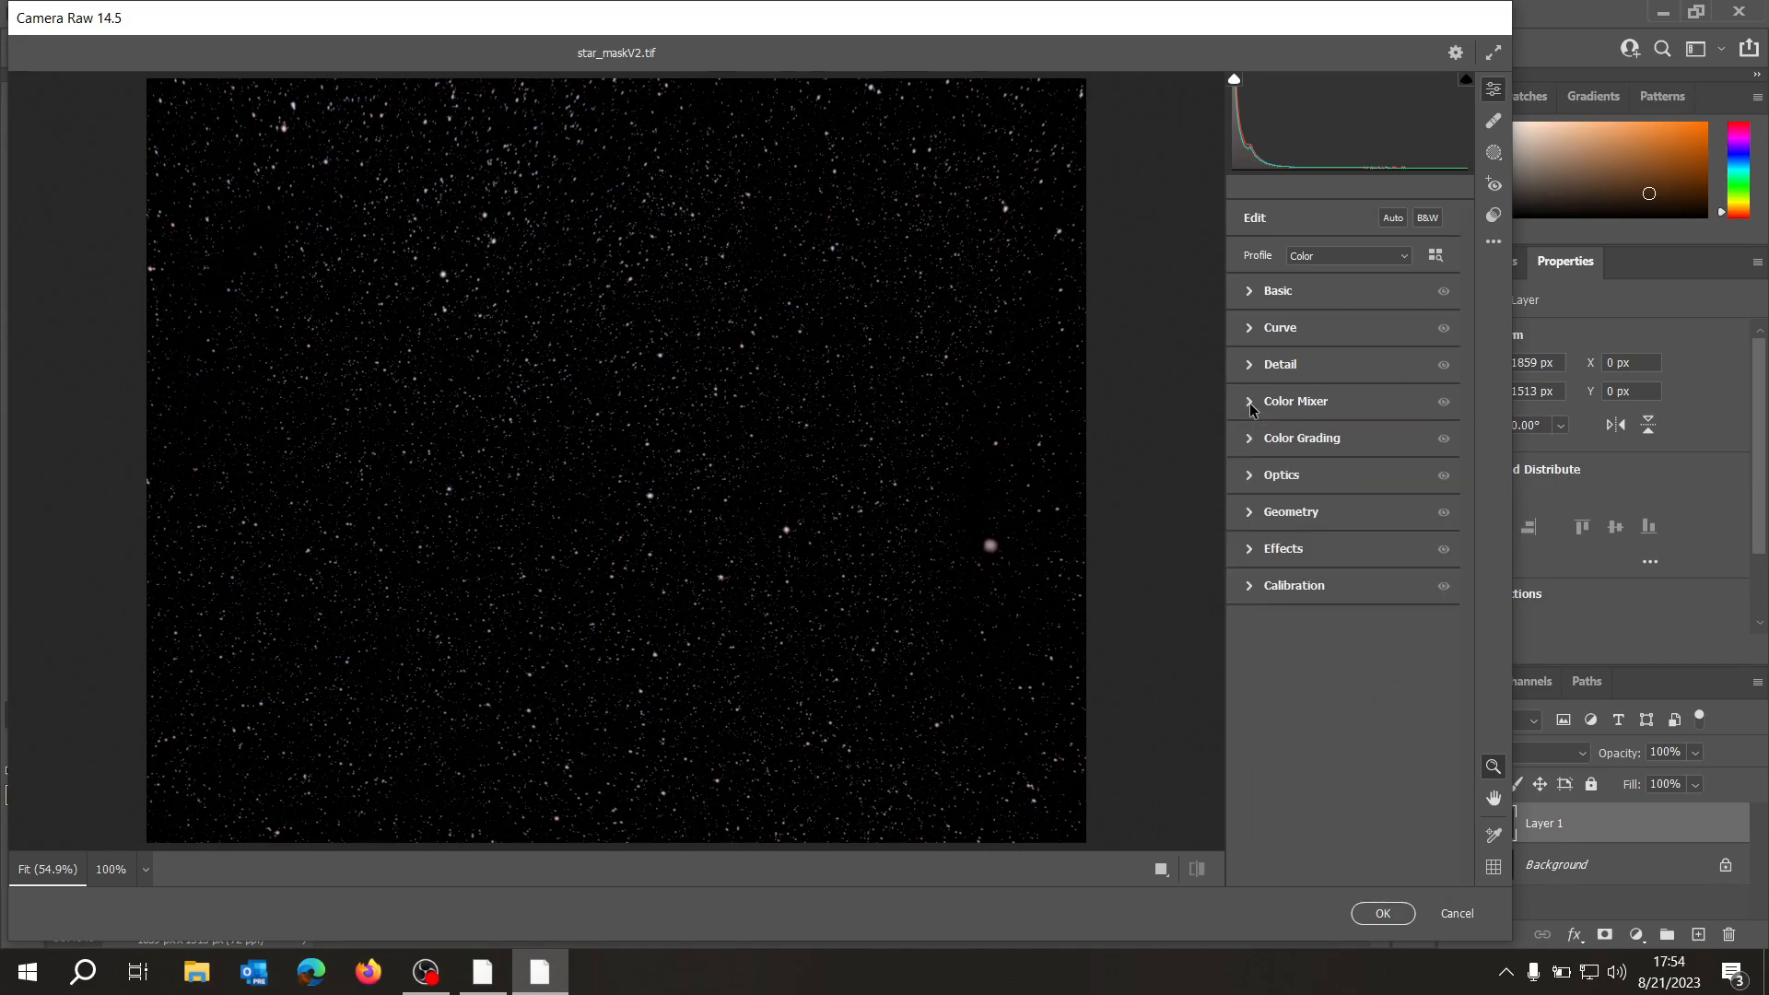
left_click(1249, 328)
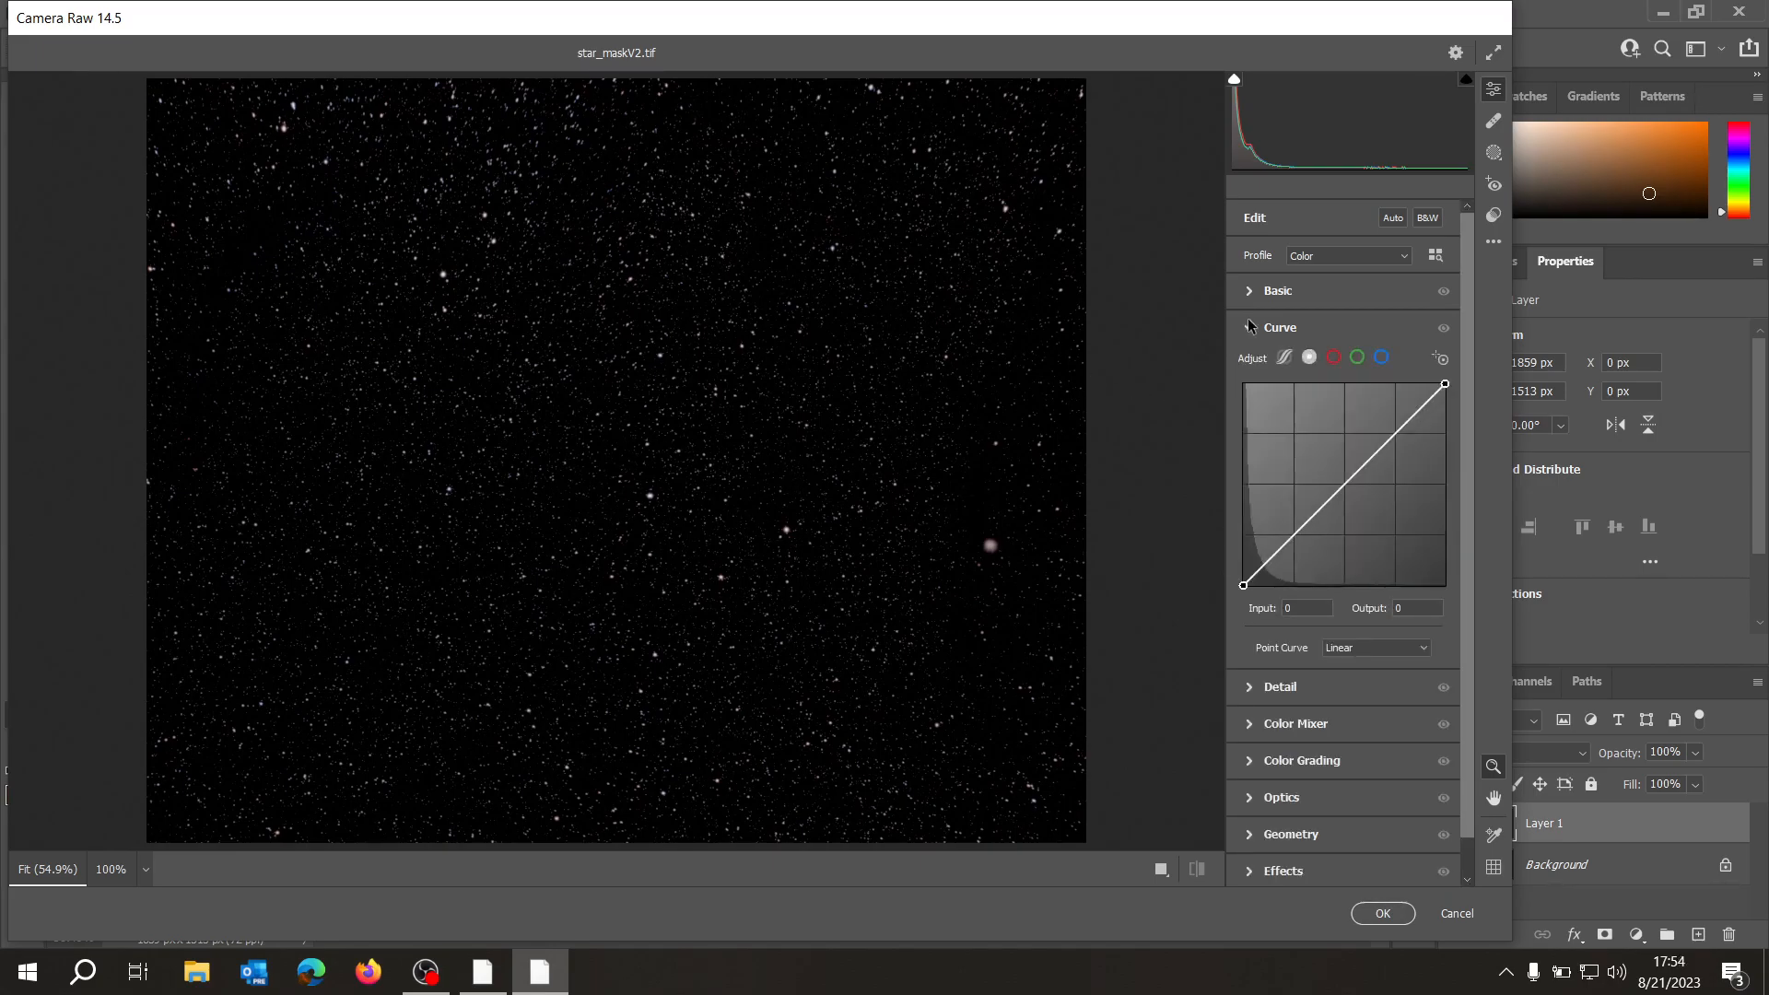
left_click(1251, 327)
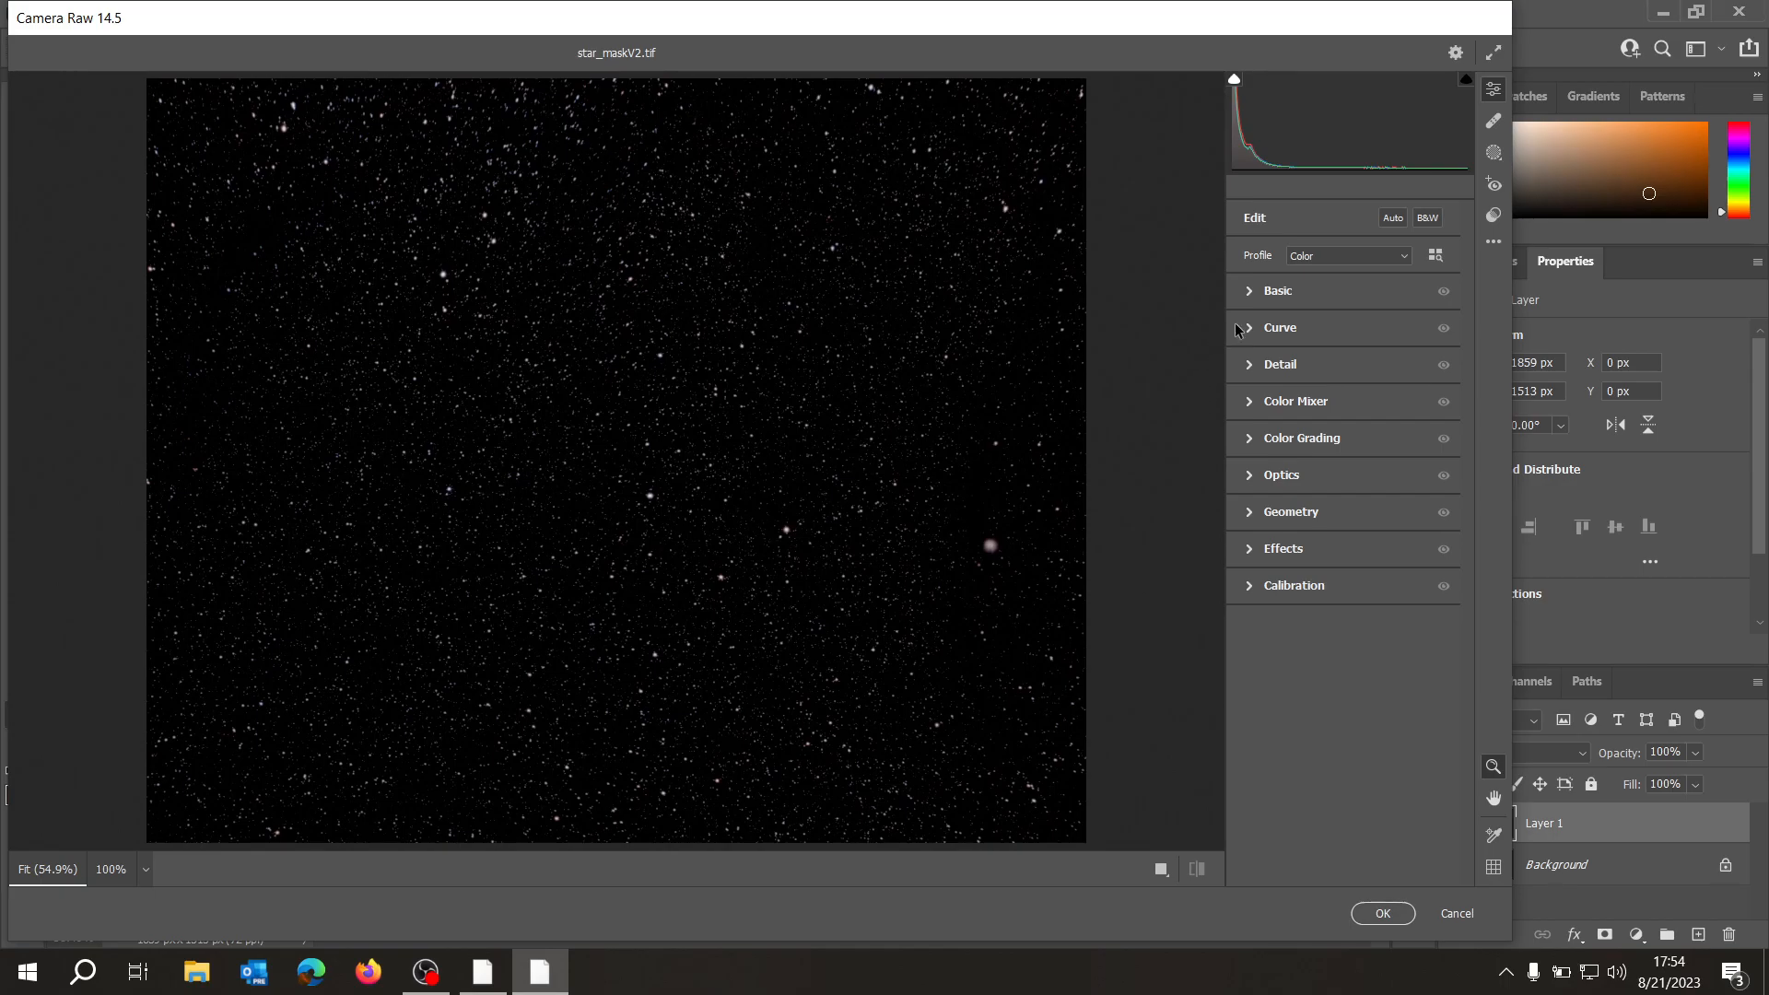
left_click(1250, 291)
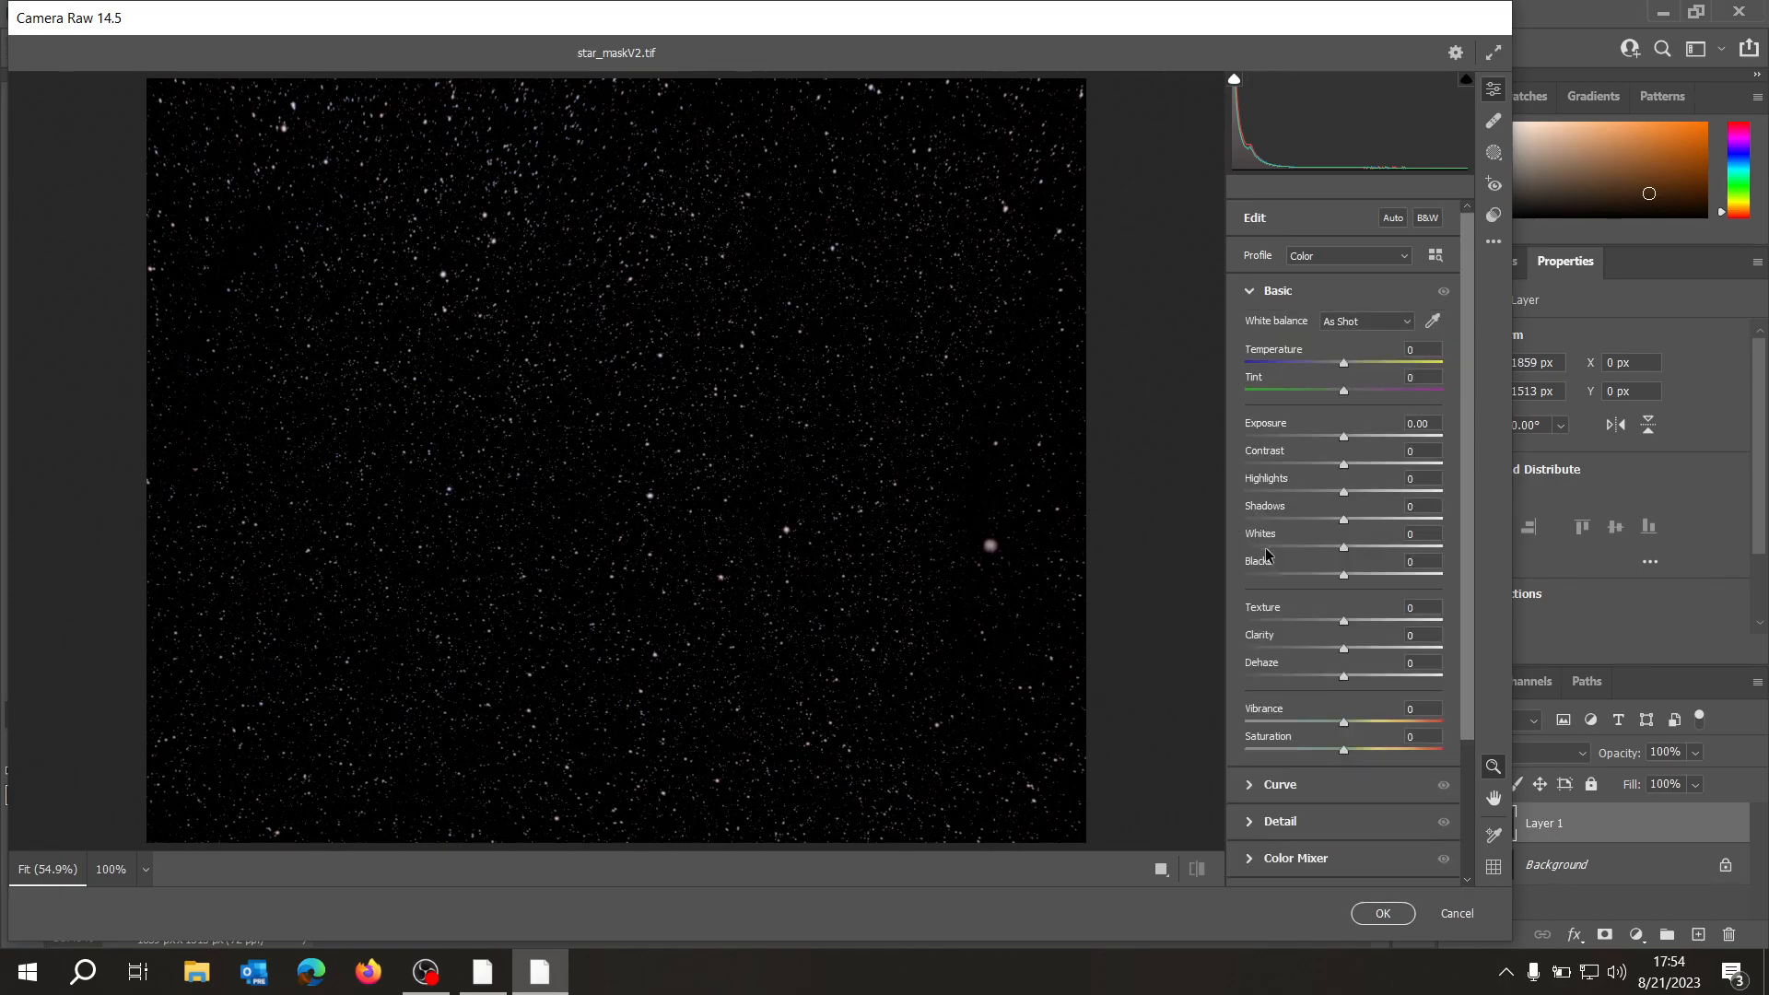
left_click_drag(1275, 566, 1213, 574)
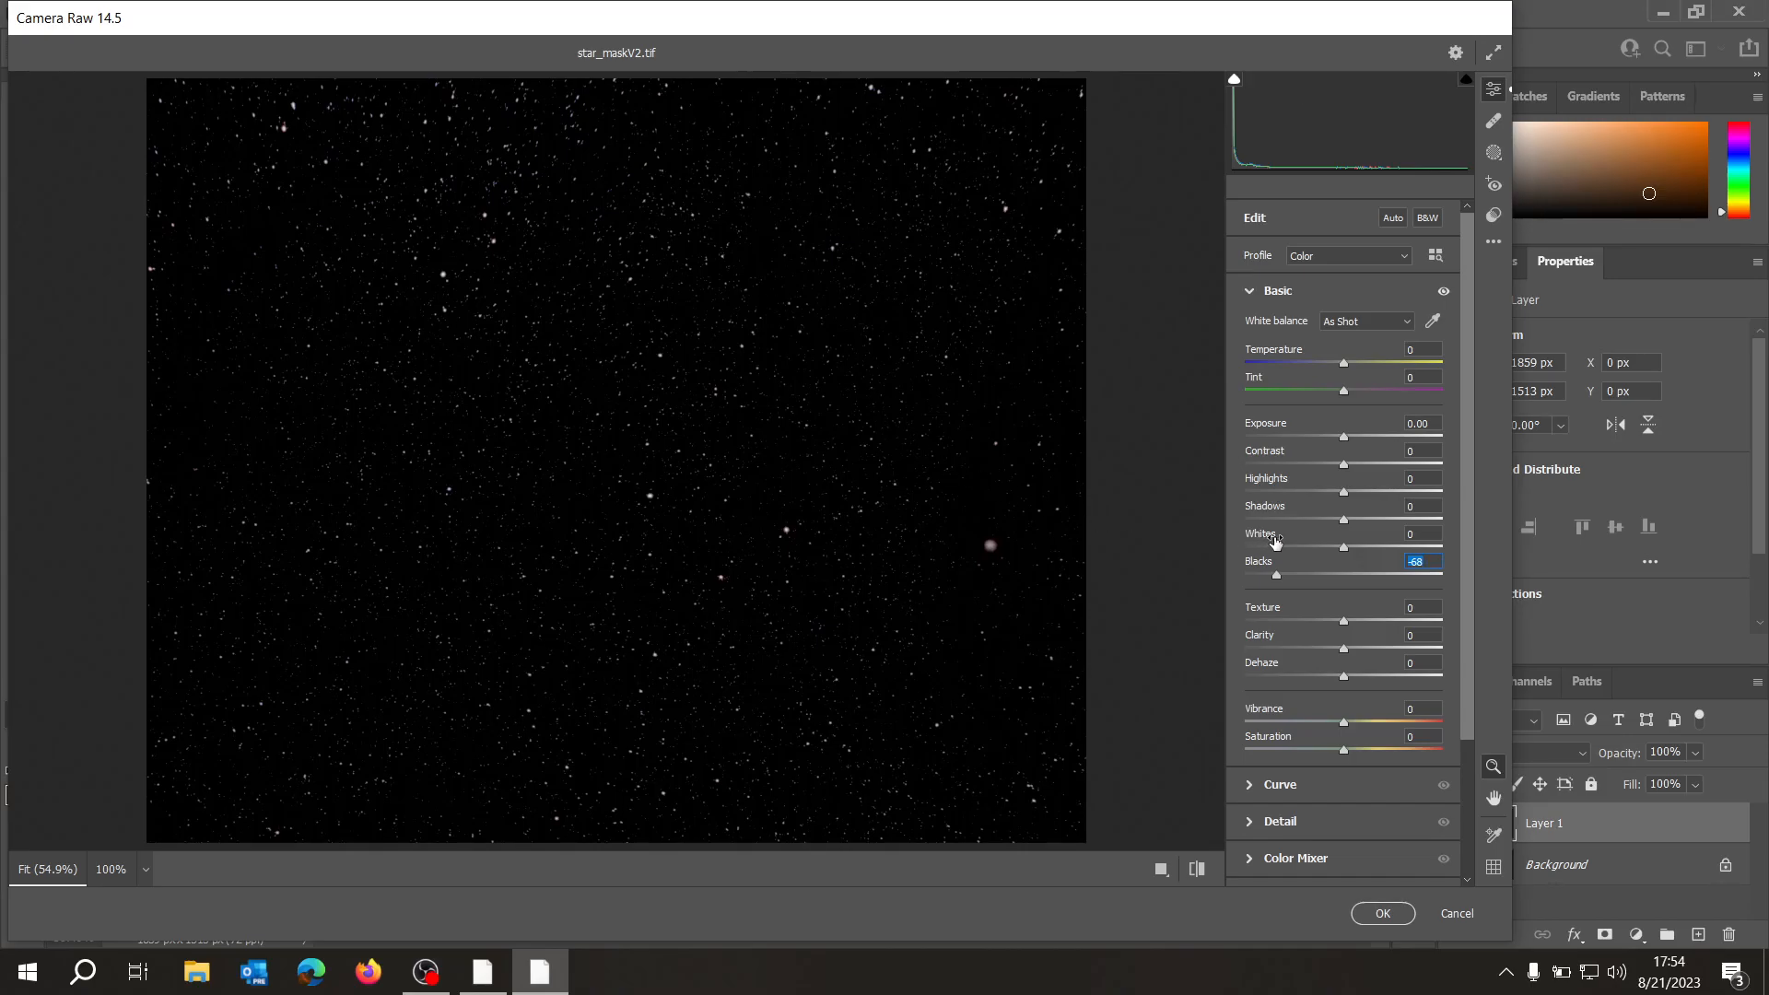
mouse_move(1276, 541)
left_mouse_down()
mouse_move(1315, 549)
mouse_move(1294, 547)
left_mouse_up()
left_click_drag(1290, 566, 1305, 566)
left_click_drag(1299, 743, 1327, 707)
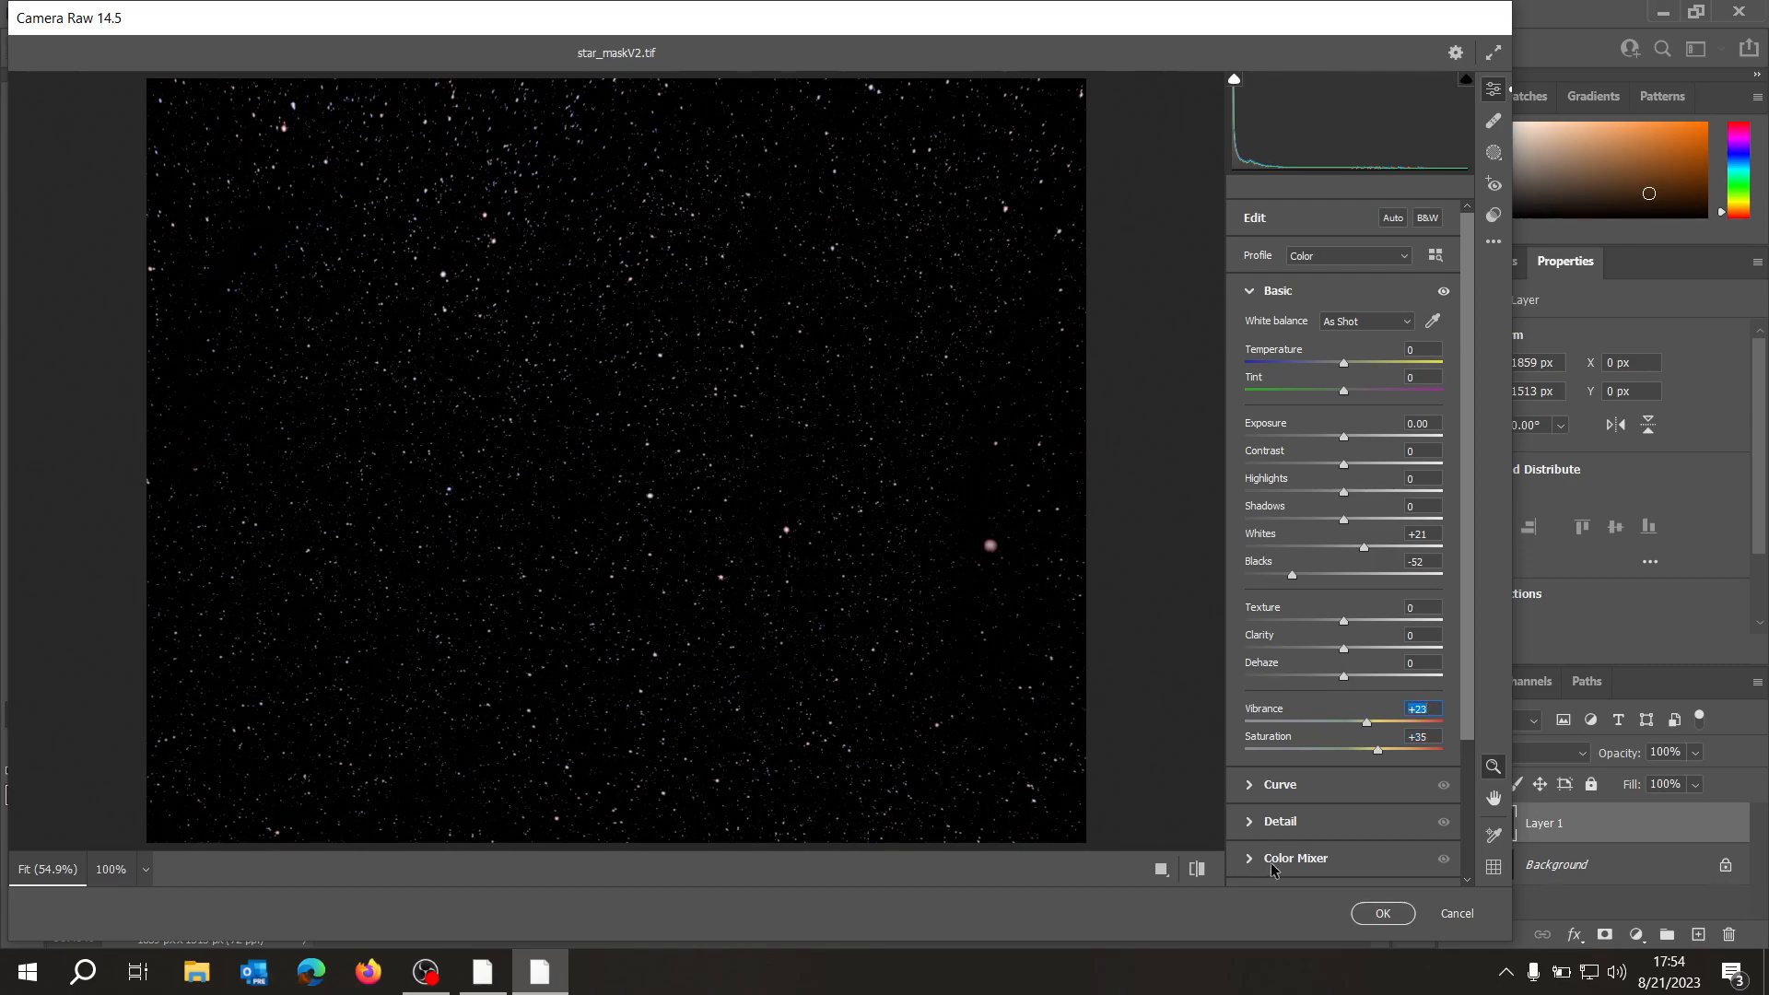
- Set the Magentas saturation to -99 and luminance to -100 in the Color Mixer, and apply the Camera Raw Filter
scroll(1289, 794, "down", 3)
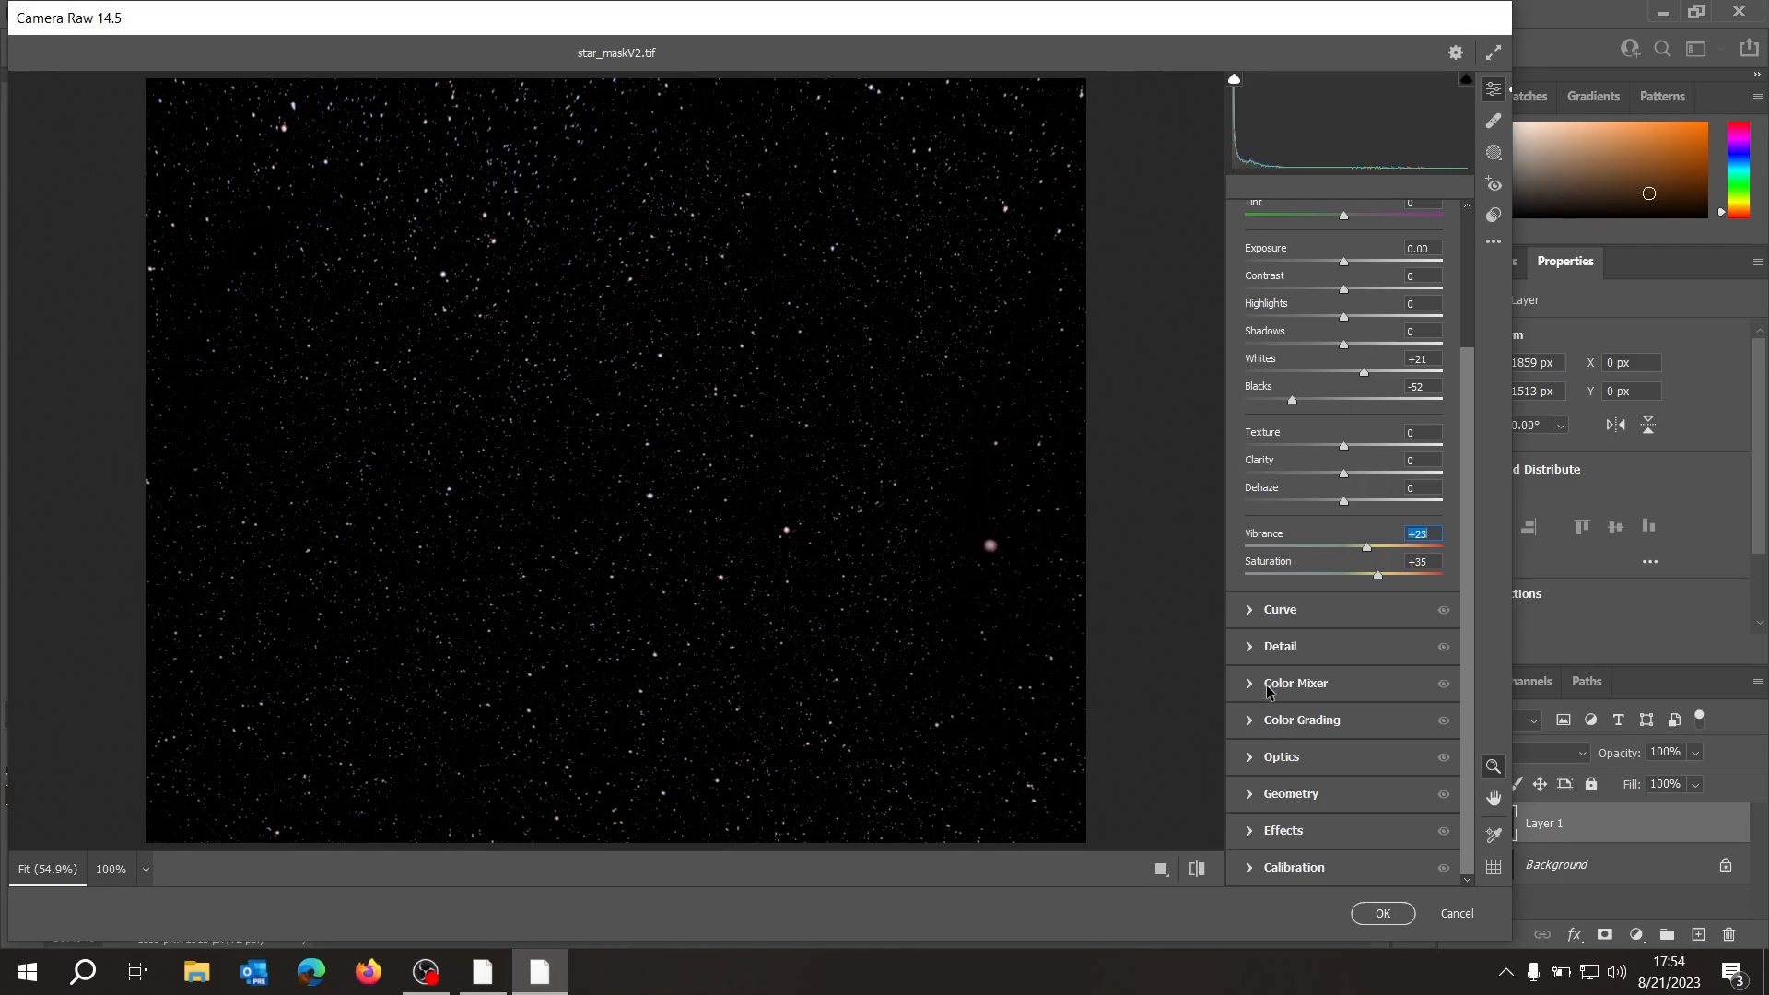
left_click(1251, 653)
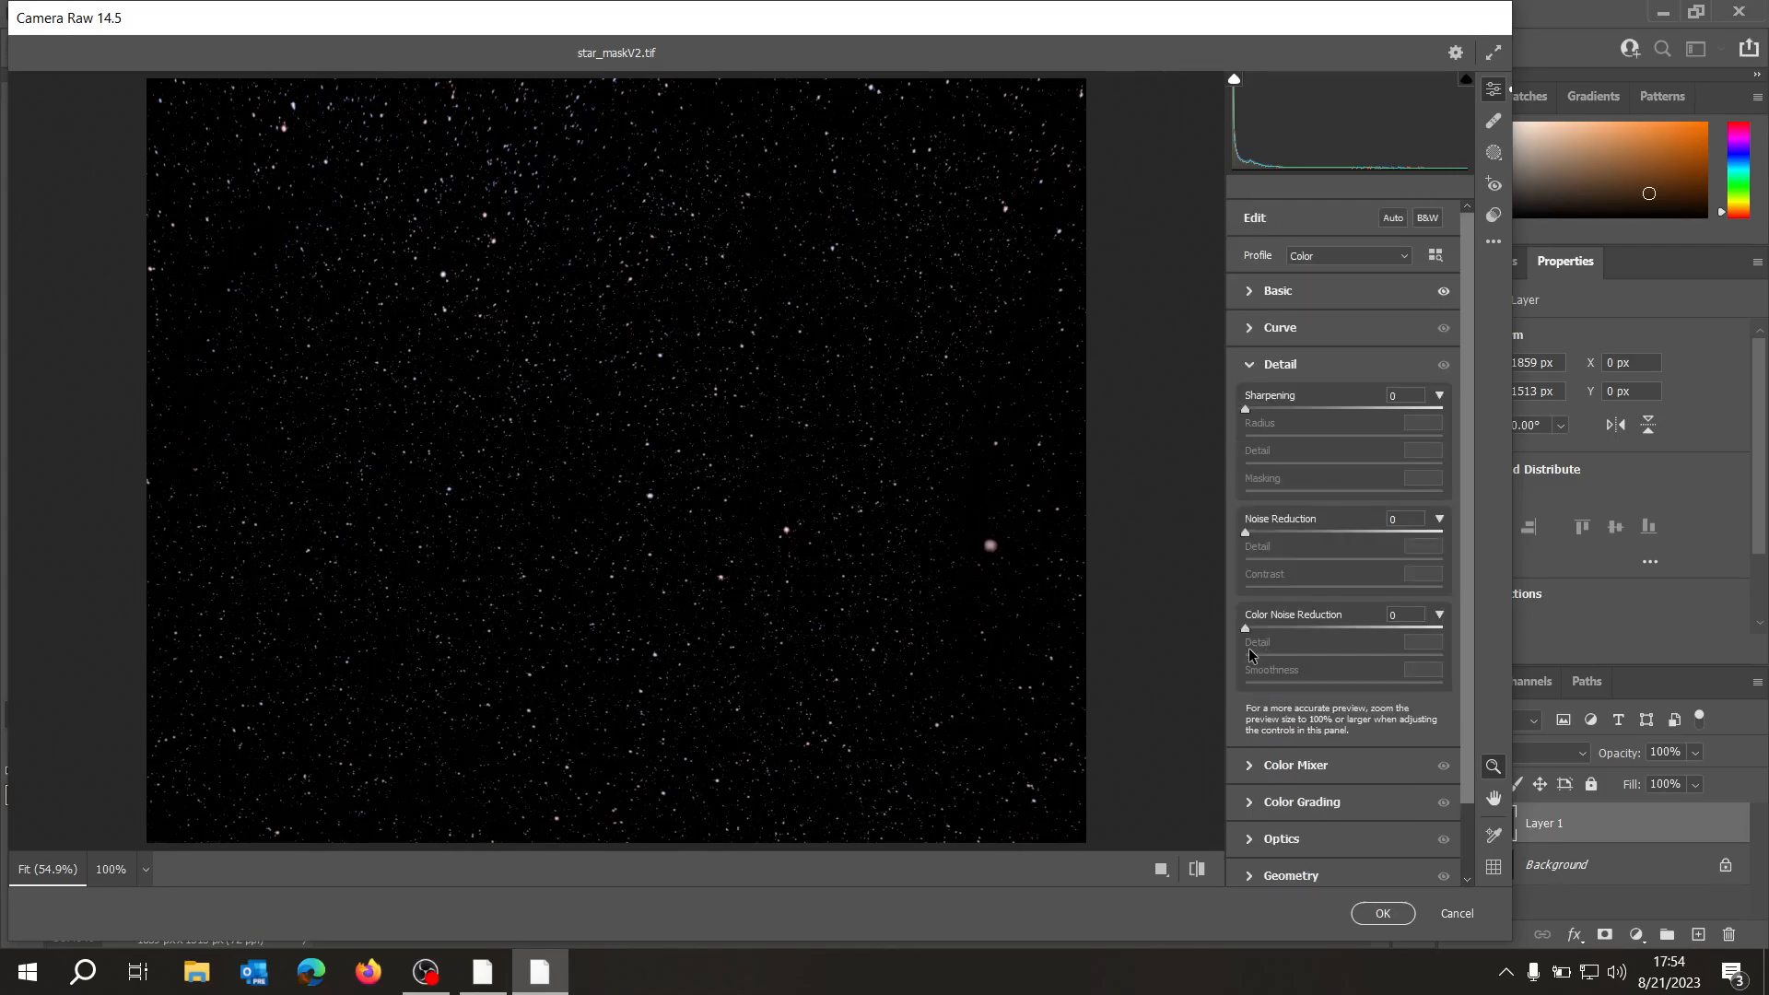
left_click(1251, 368)
left_click(1253, 402)
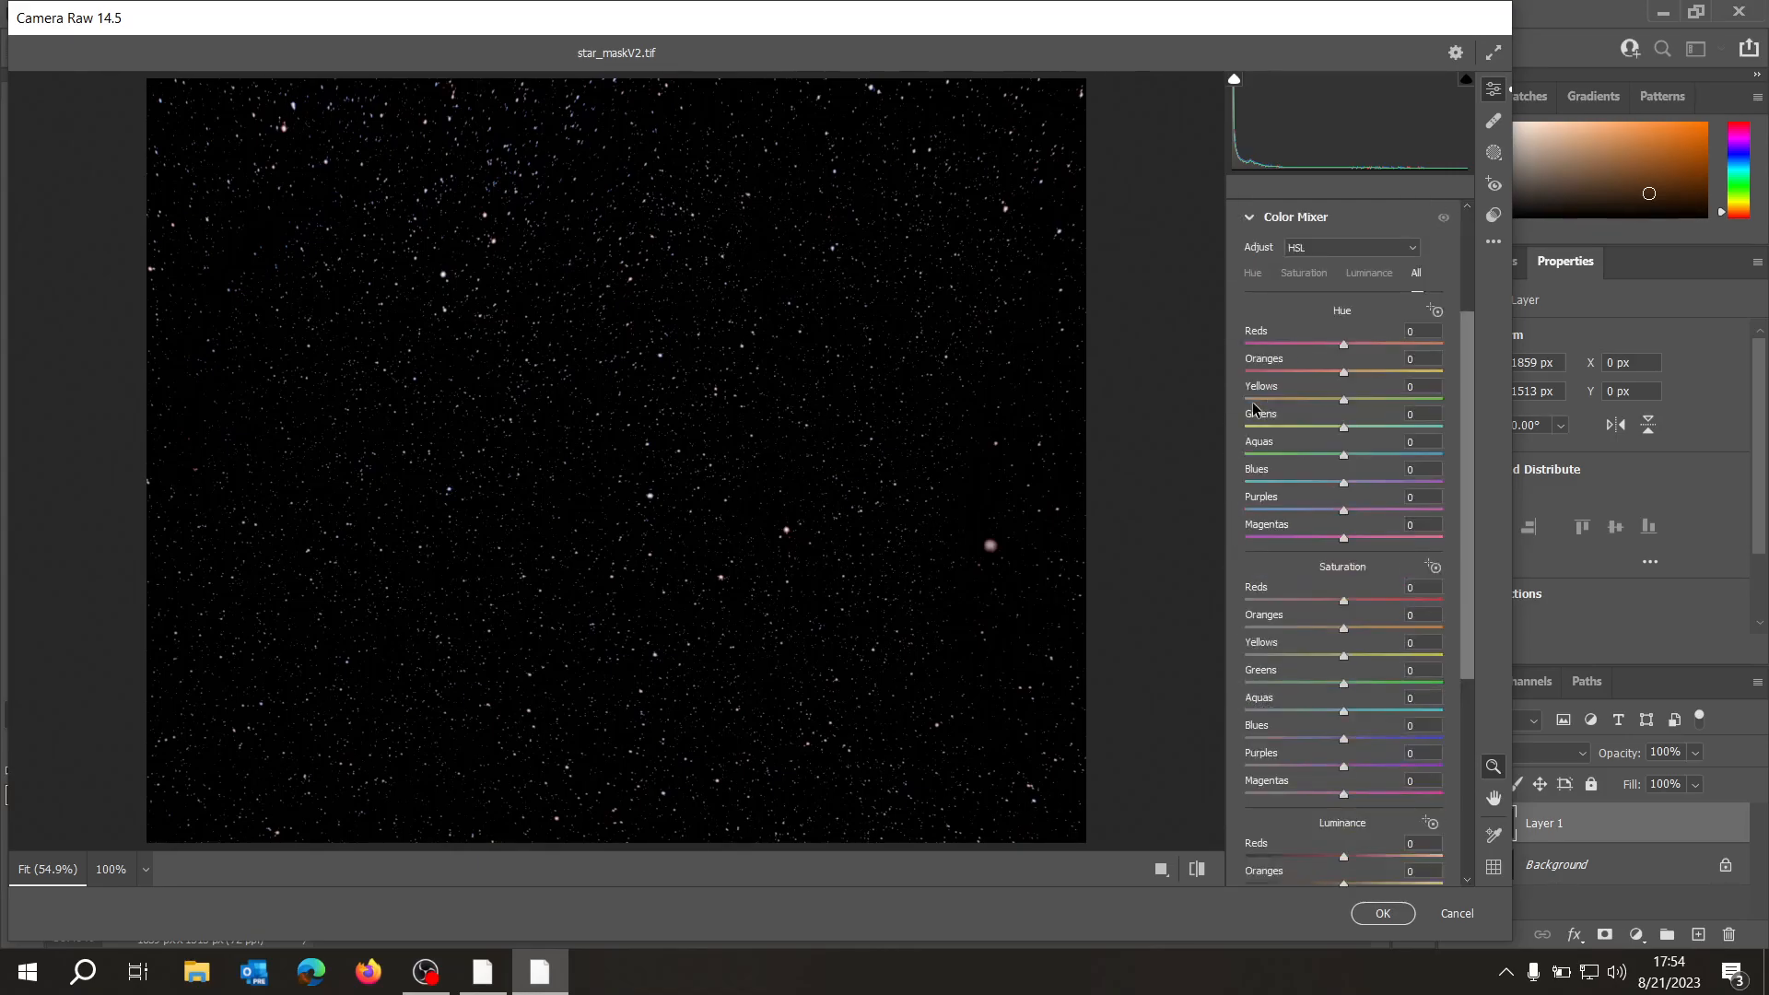
scroll(1324, 705, "down", 3)
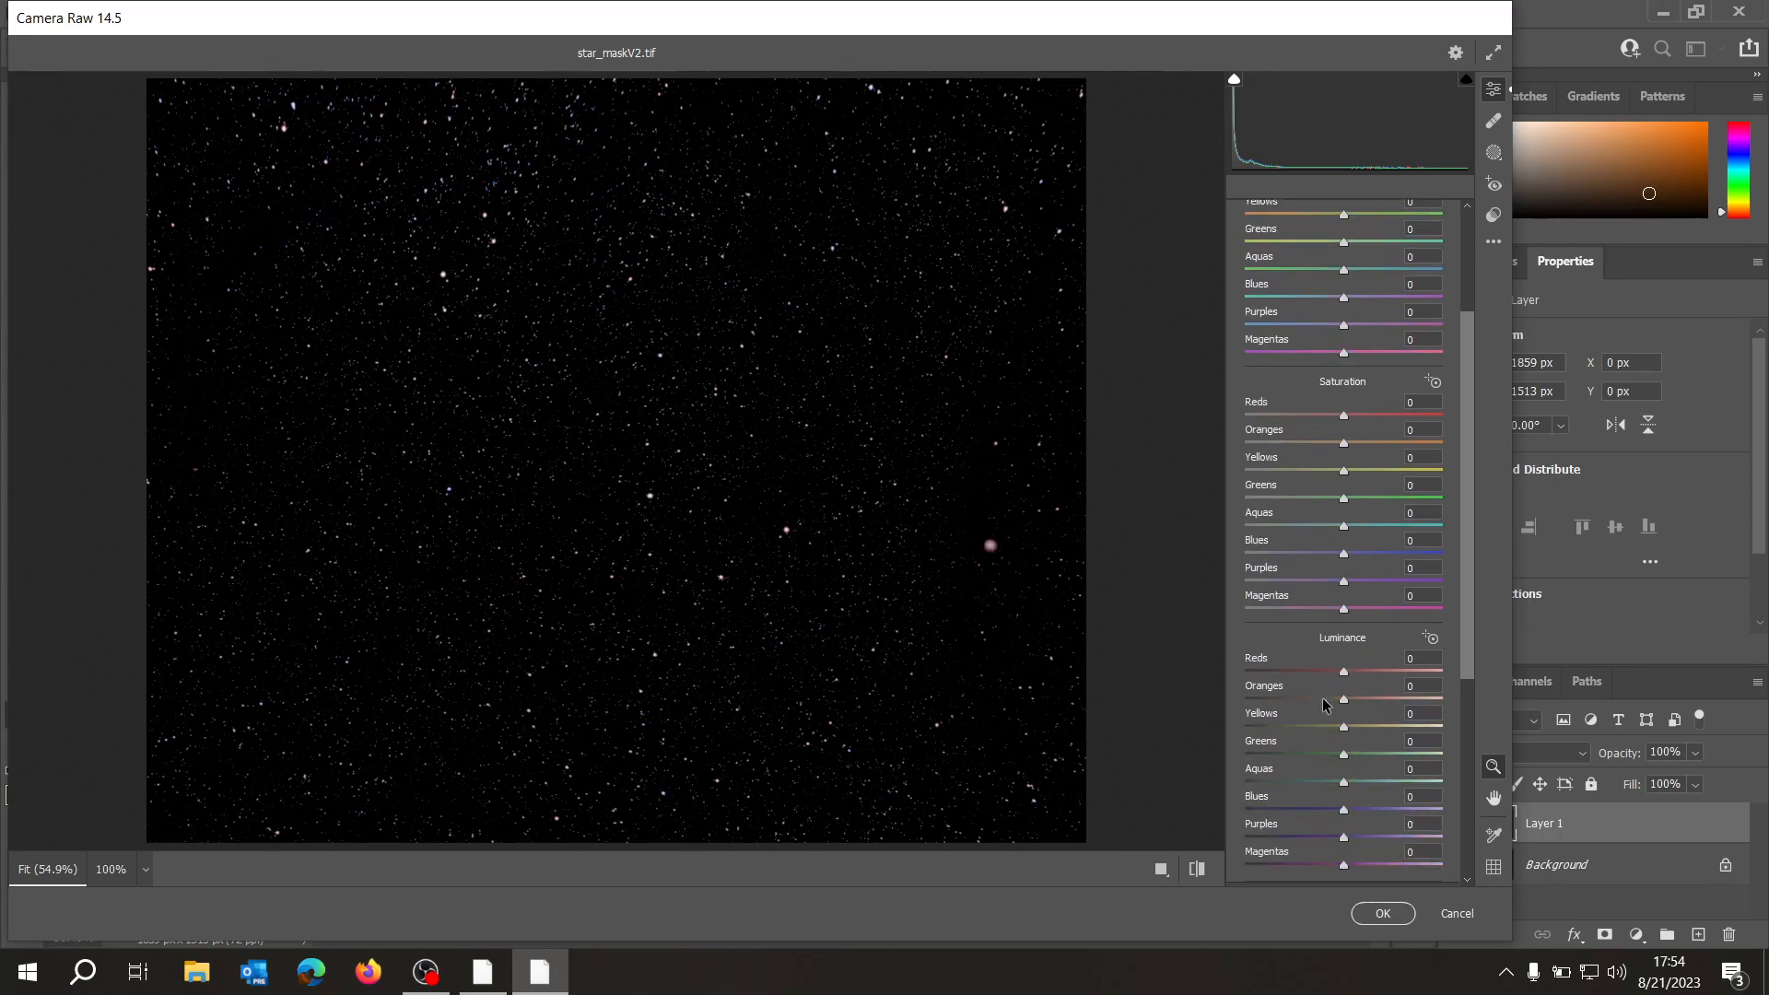
left_click_drag(1315, 597, 1208, 608)
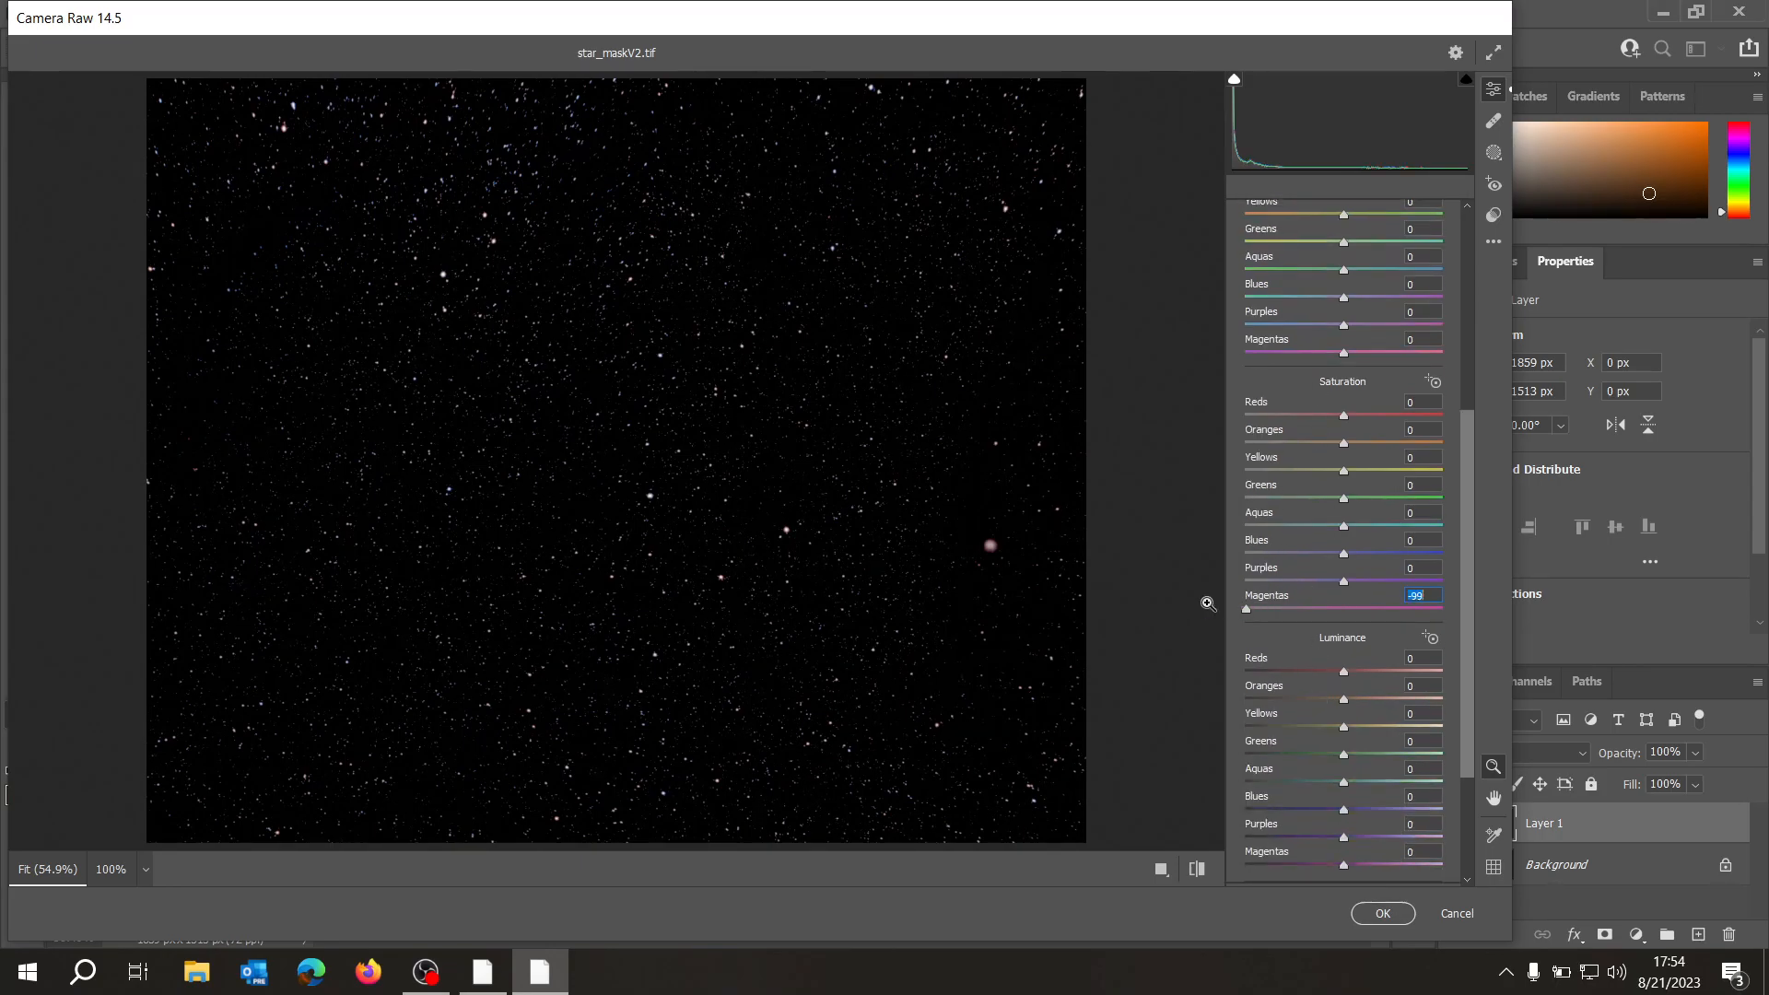
scroll(1294, 670, "down", 3)
left_click_drag(1300, 675, 1029, 690)
left_click(988, 553)
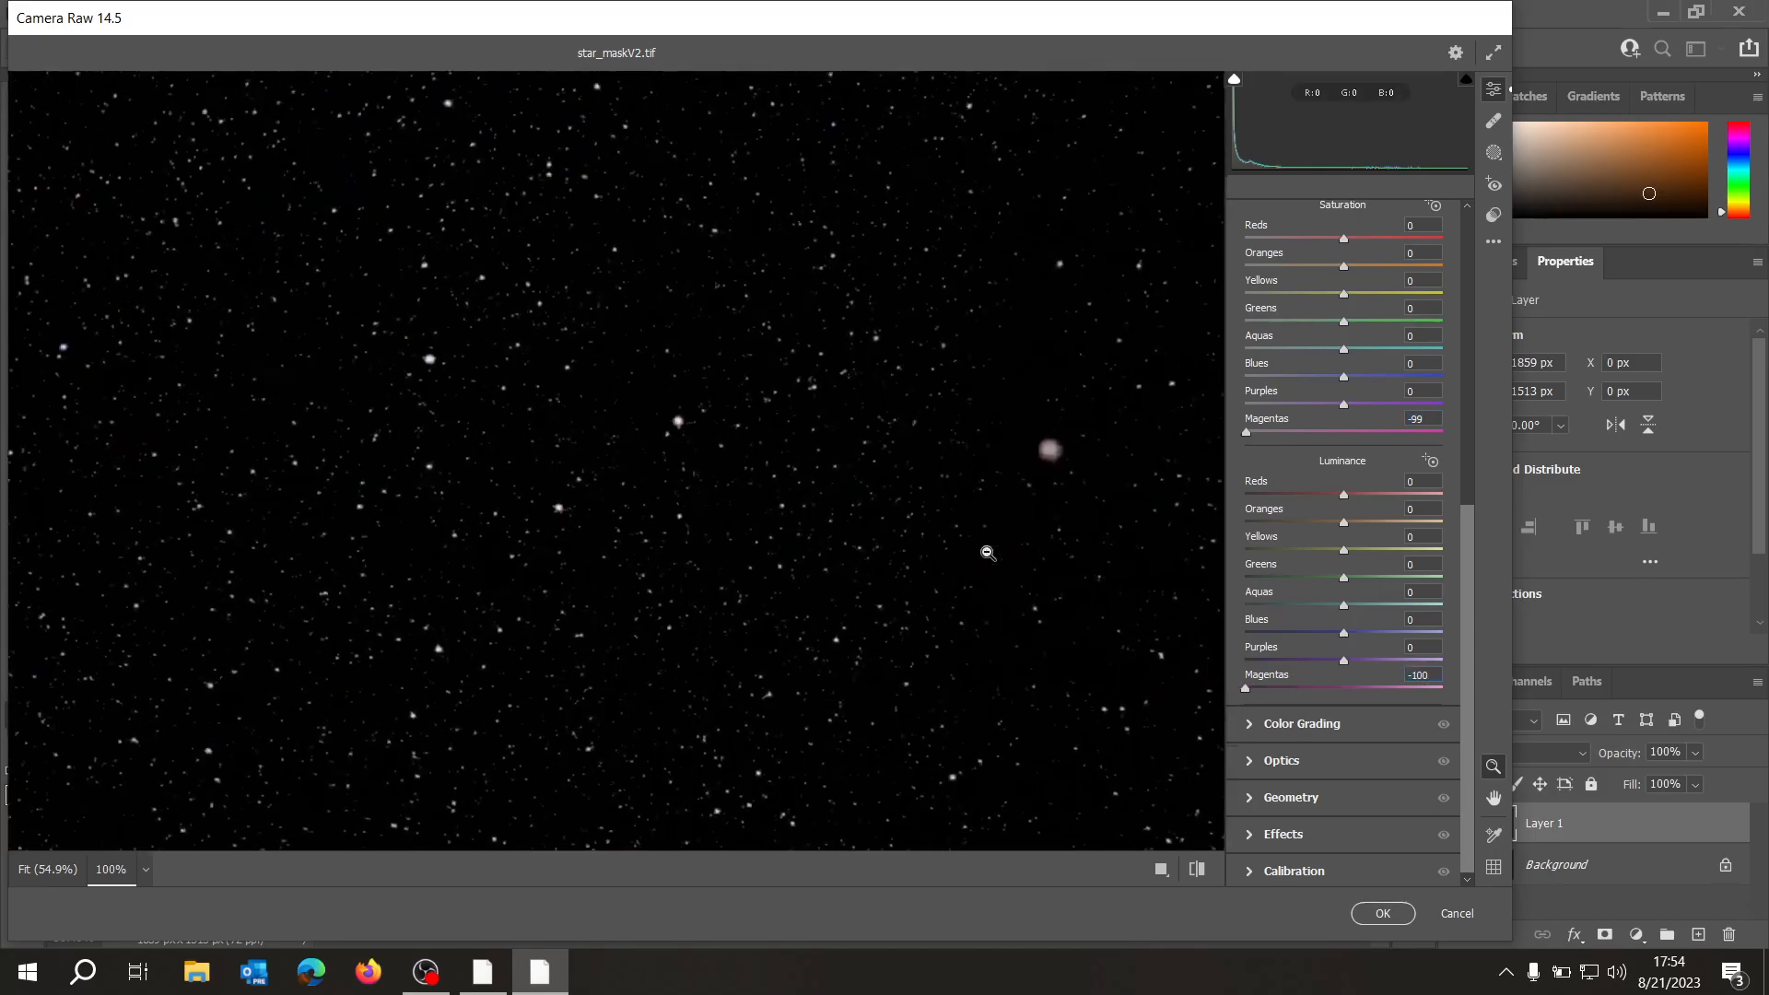
left_click(988, 553)
left_click(1382, 913)
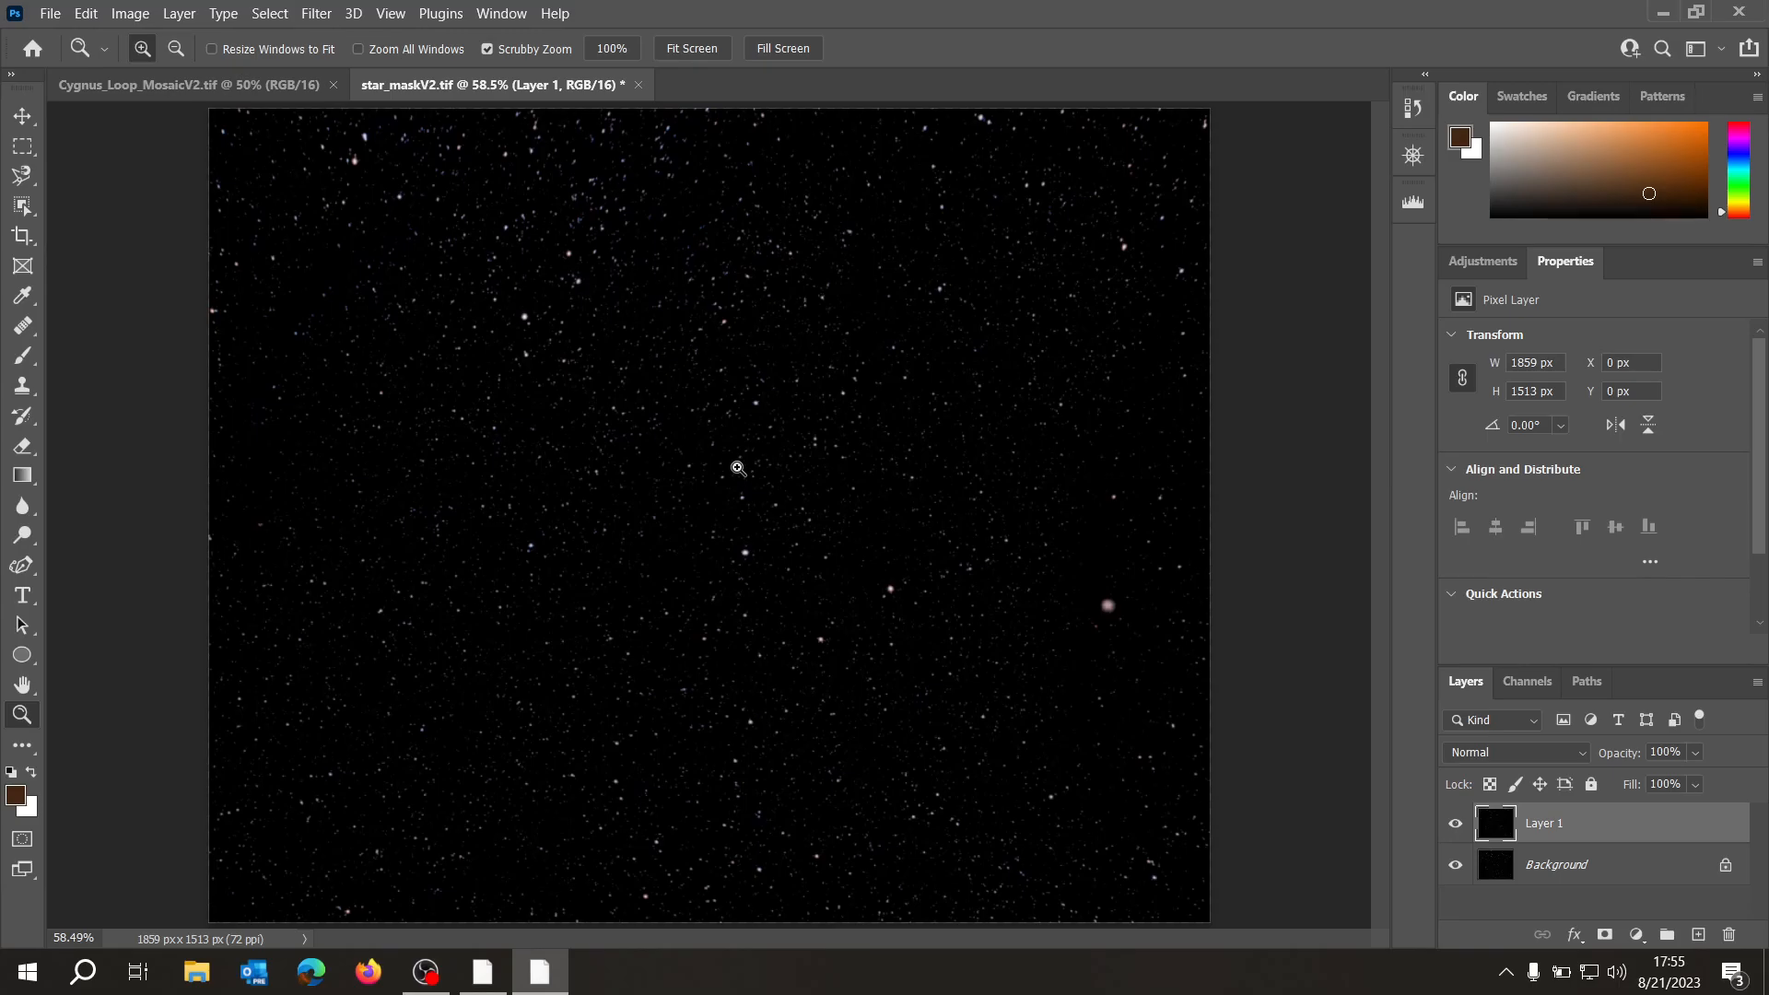
- Select the stars on Layer 1 by Color Range using Highlights with 100% fuzziness and a range of 30
left_click_drag(755, 489, 866, 524)
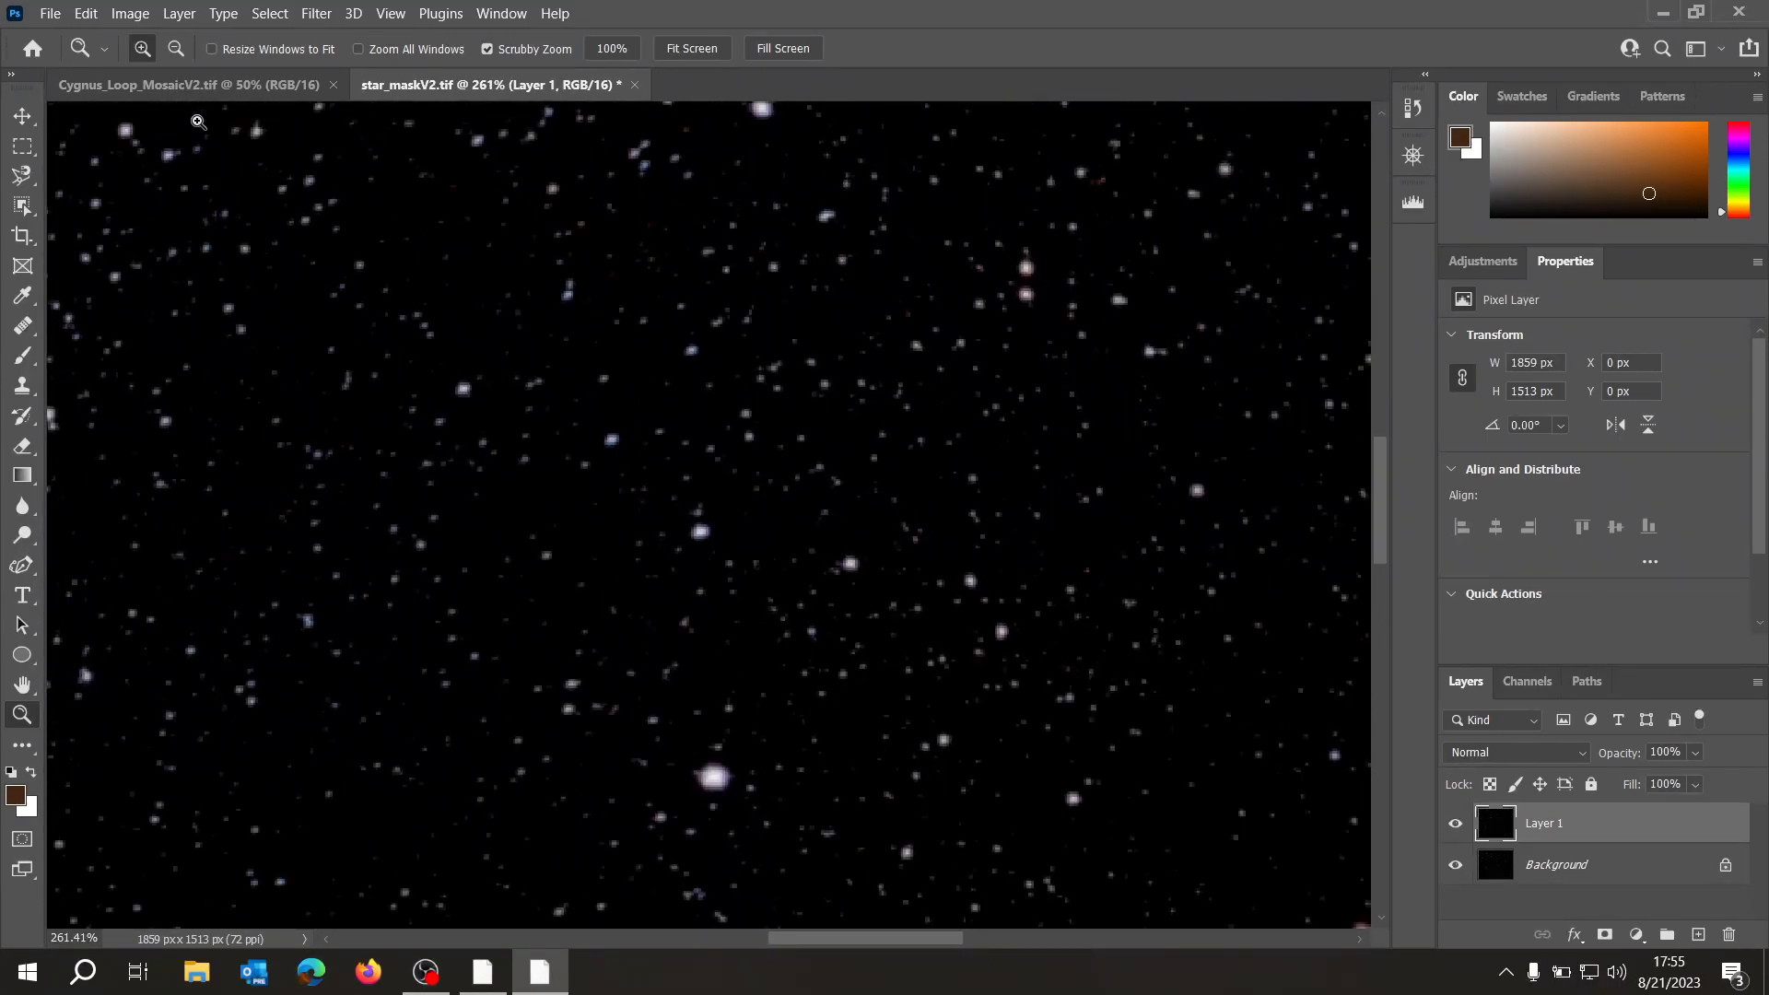
left_click(270, 14)
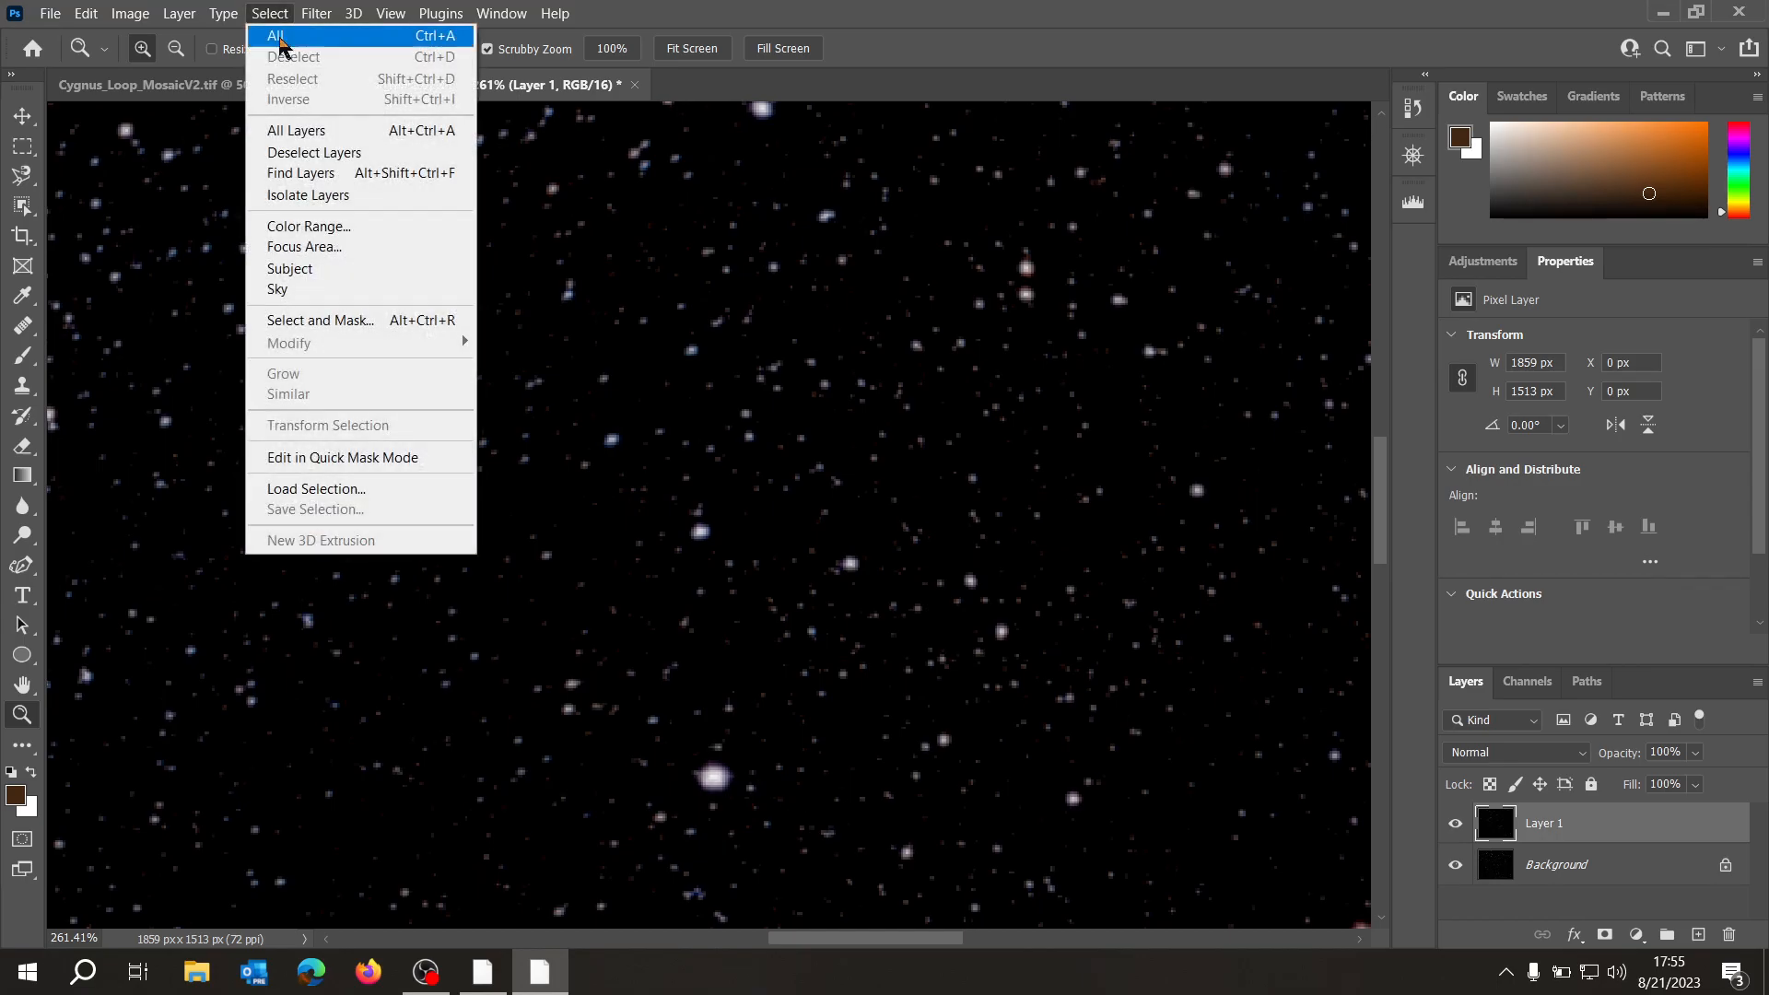
left_click(355, 227)
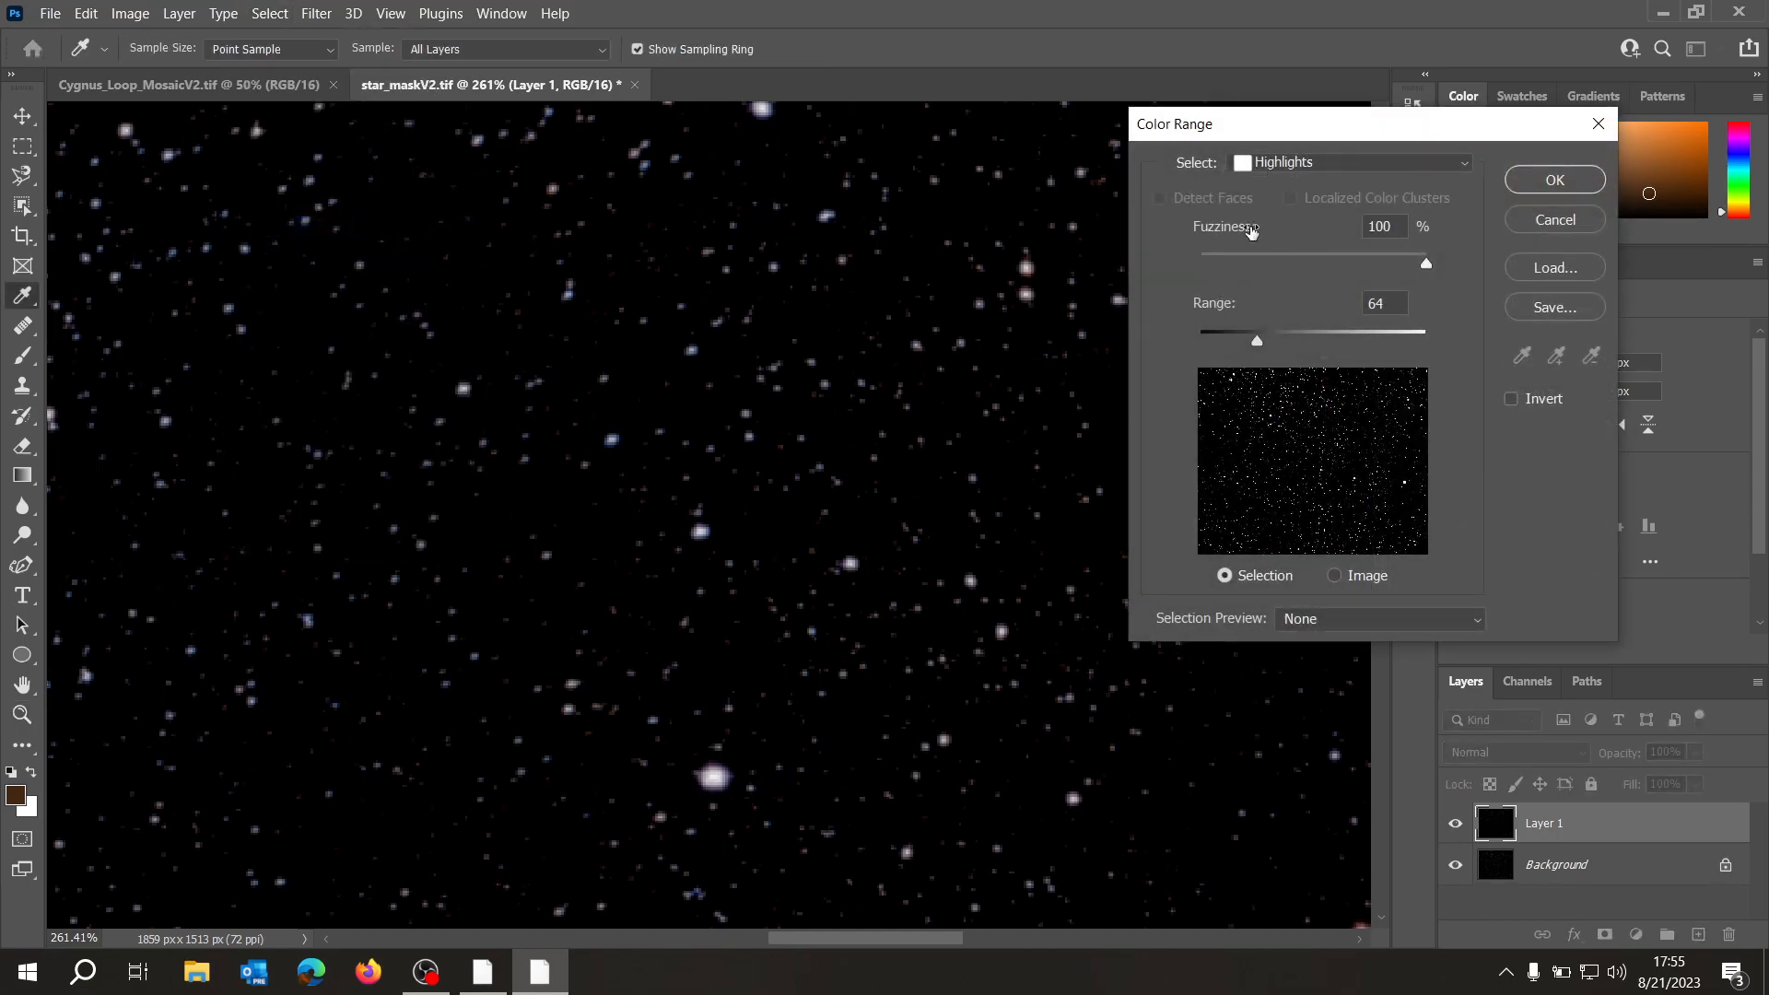
left_click_drag(1259, 344, 1231, 347)
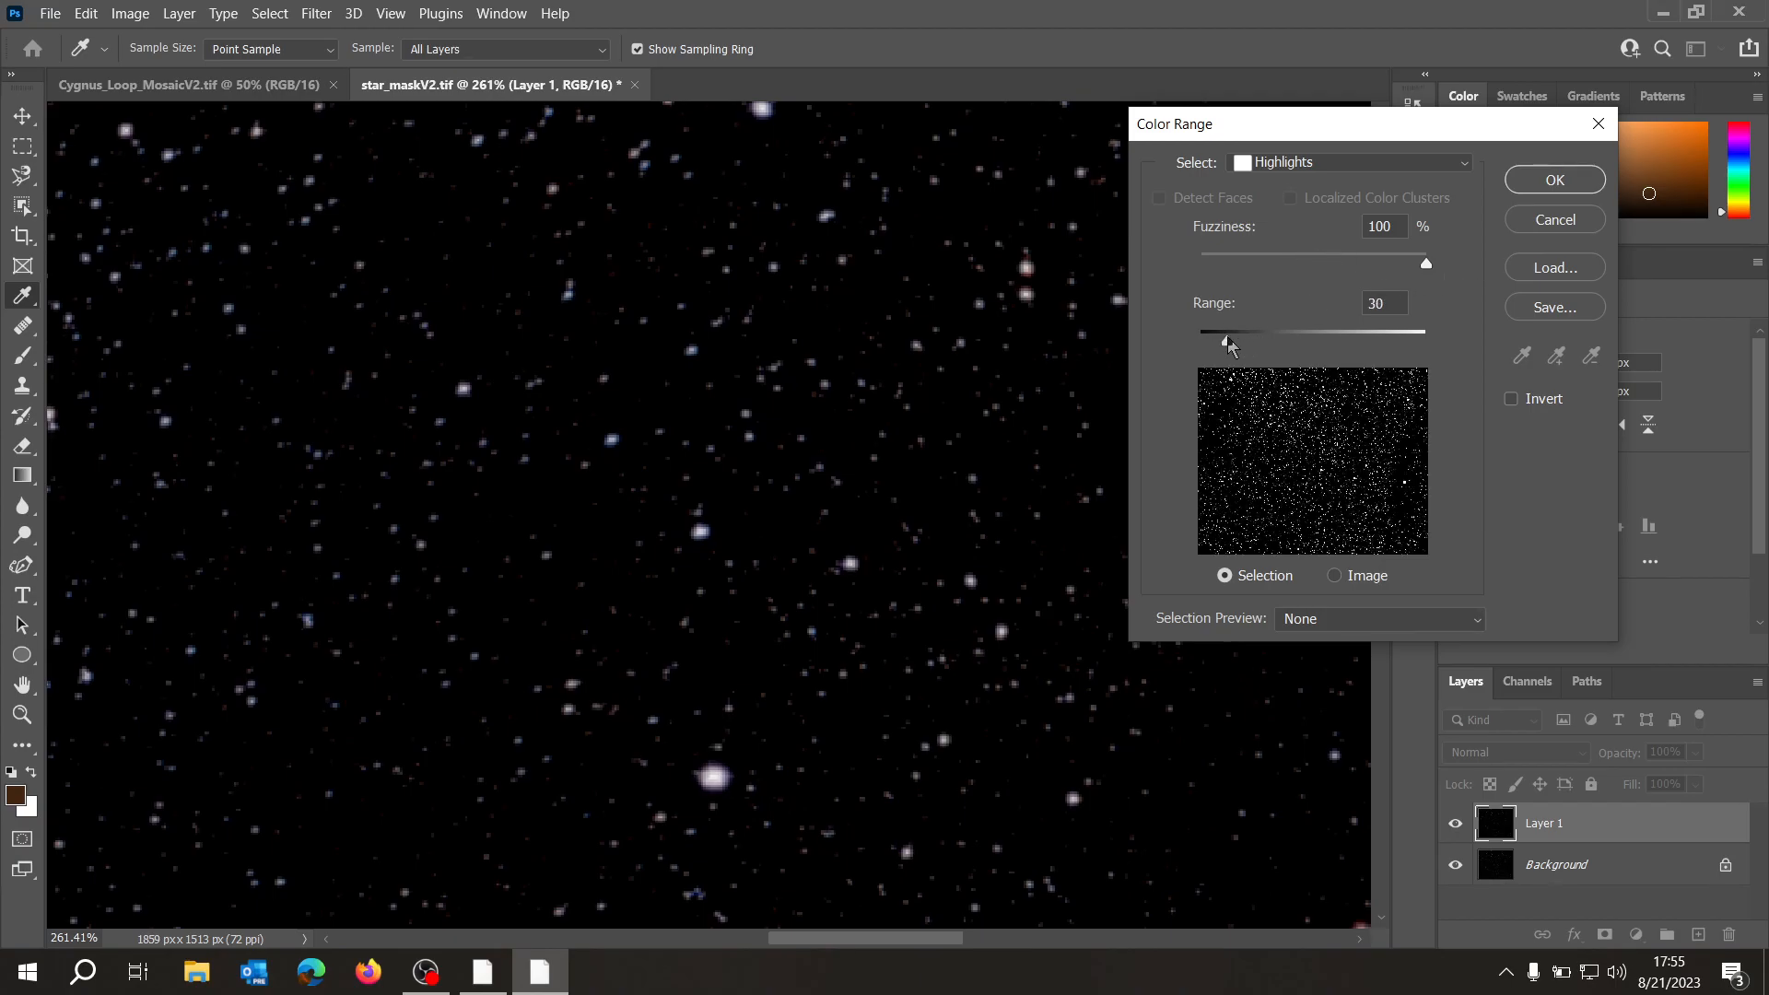
left_click(1556, 178)
key("z")
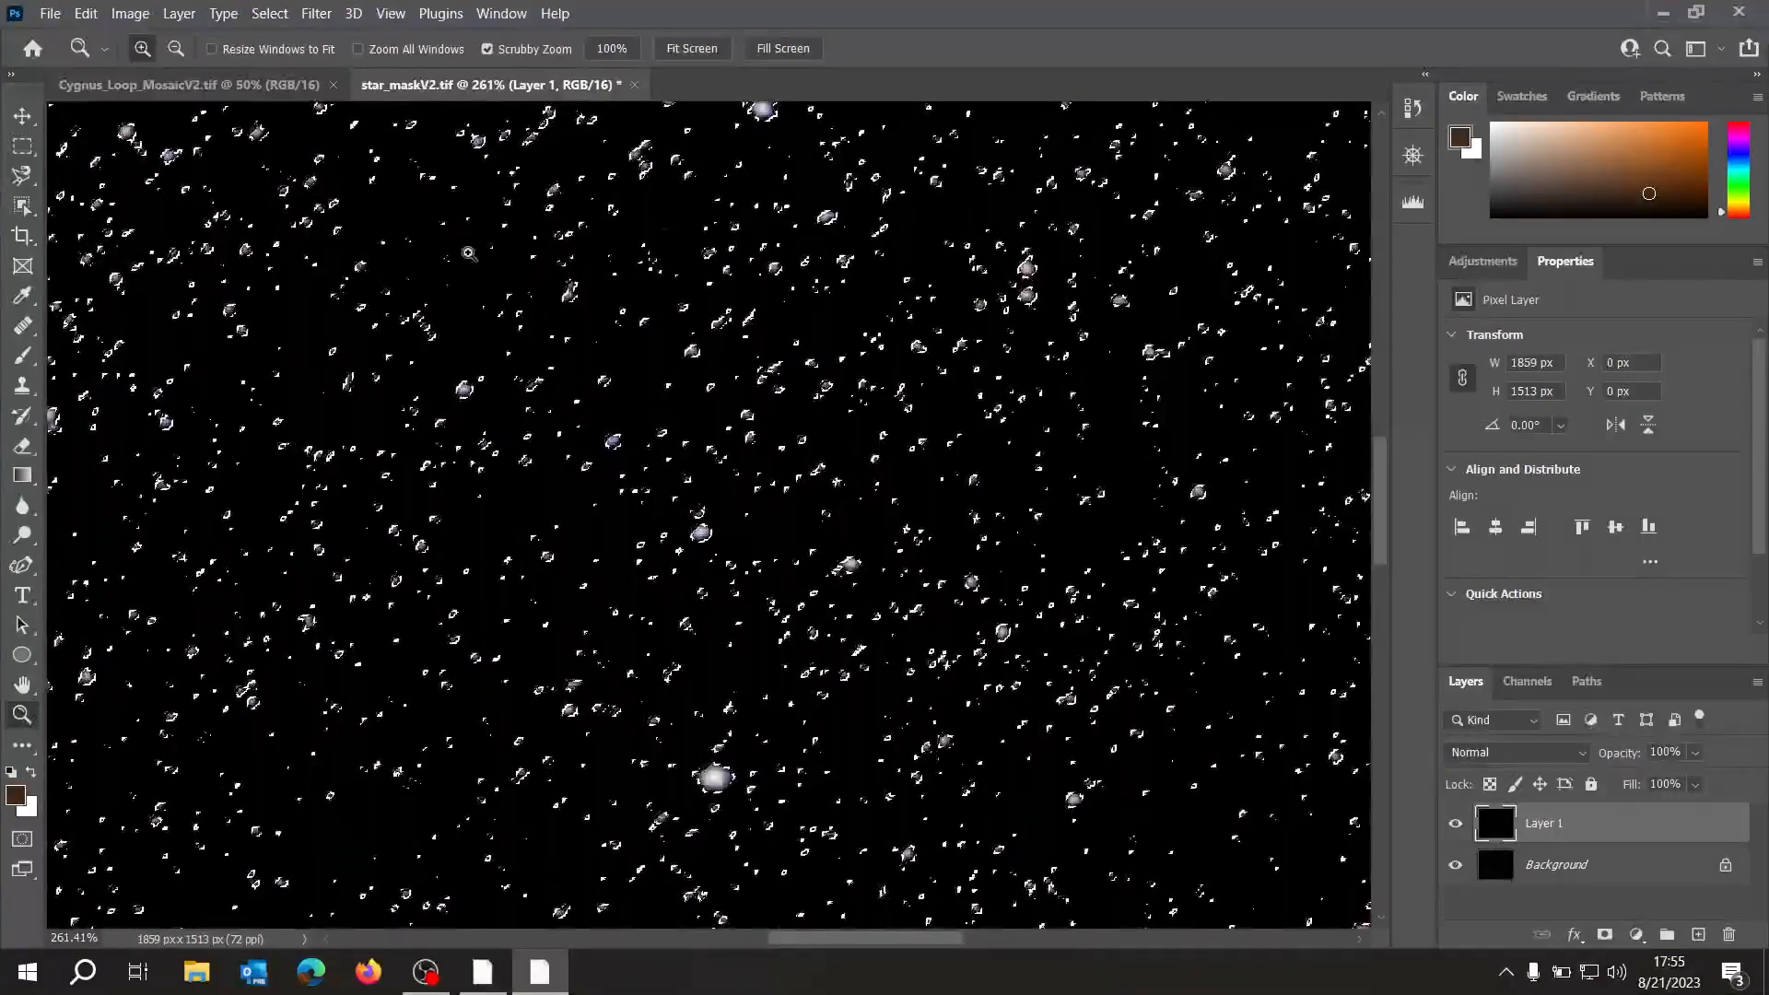
- Expand the star selection by 2 pixels and feather it with a radius of 1 pixel
left_click(274, 15)
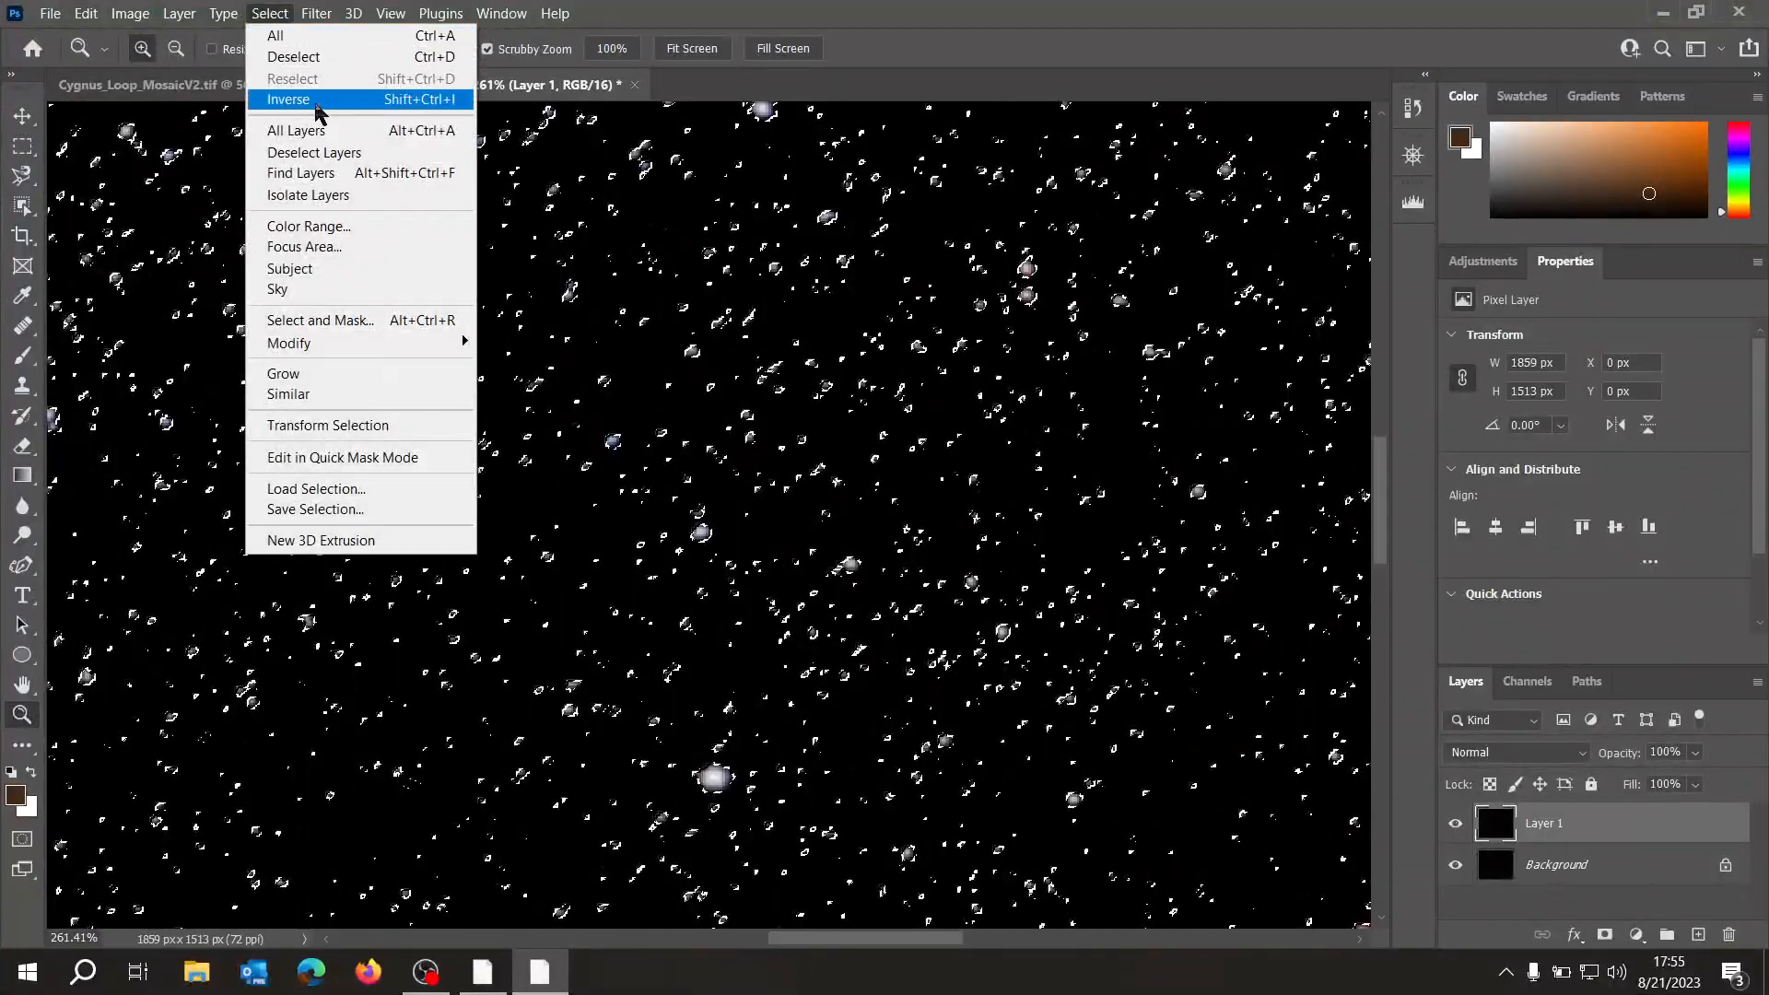
mouse_move(402, 356)
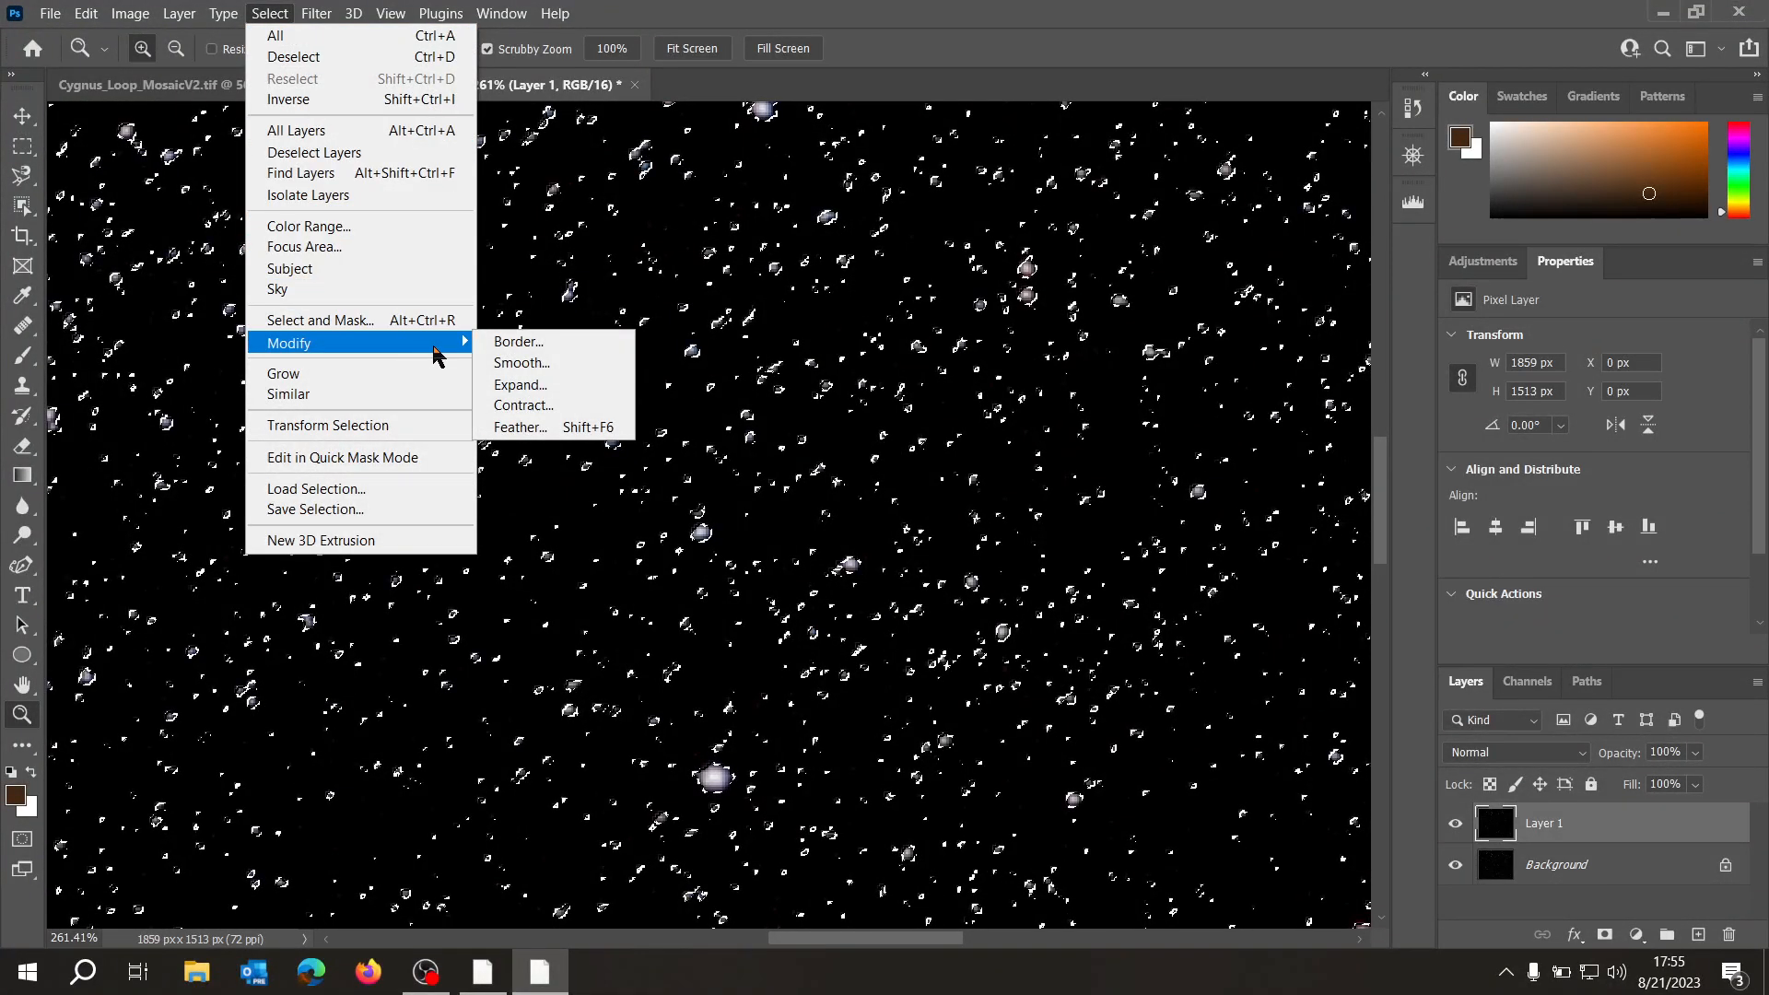
left_click(521, 384)
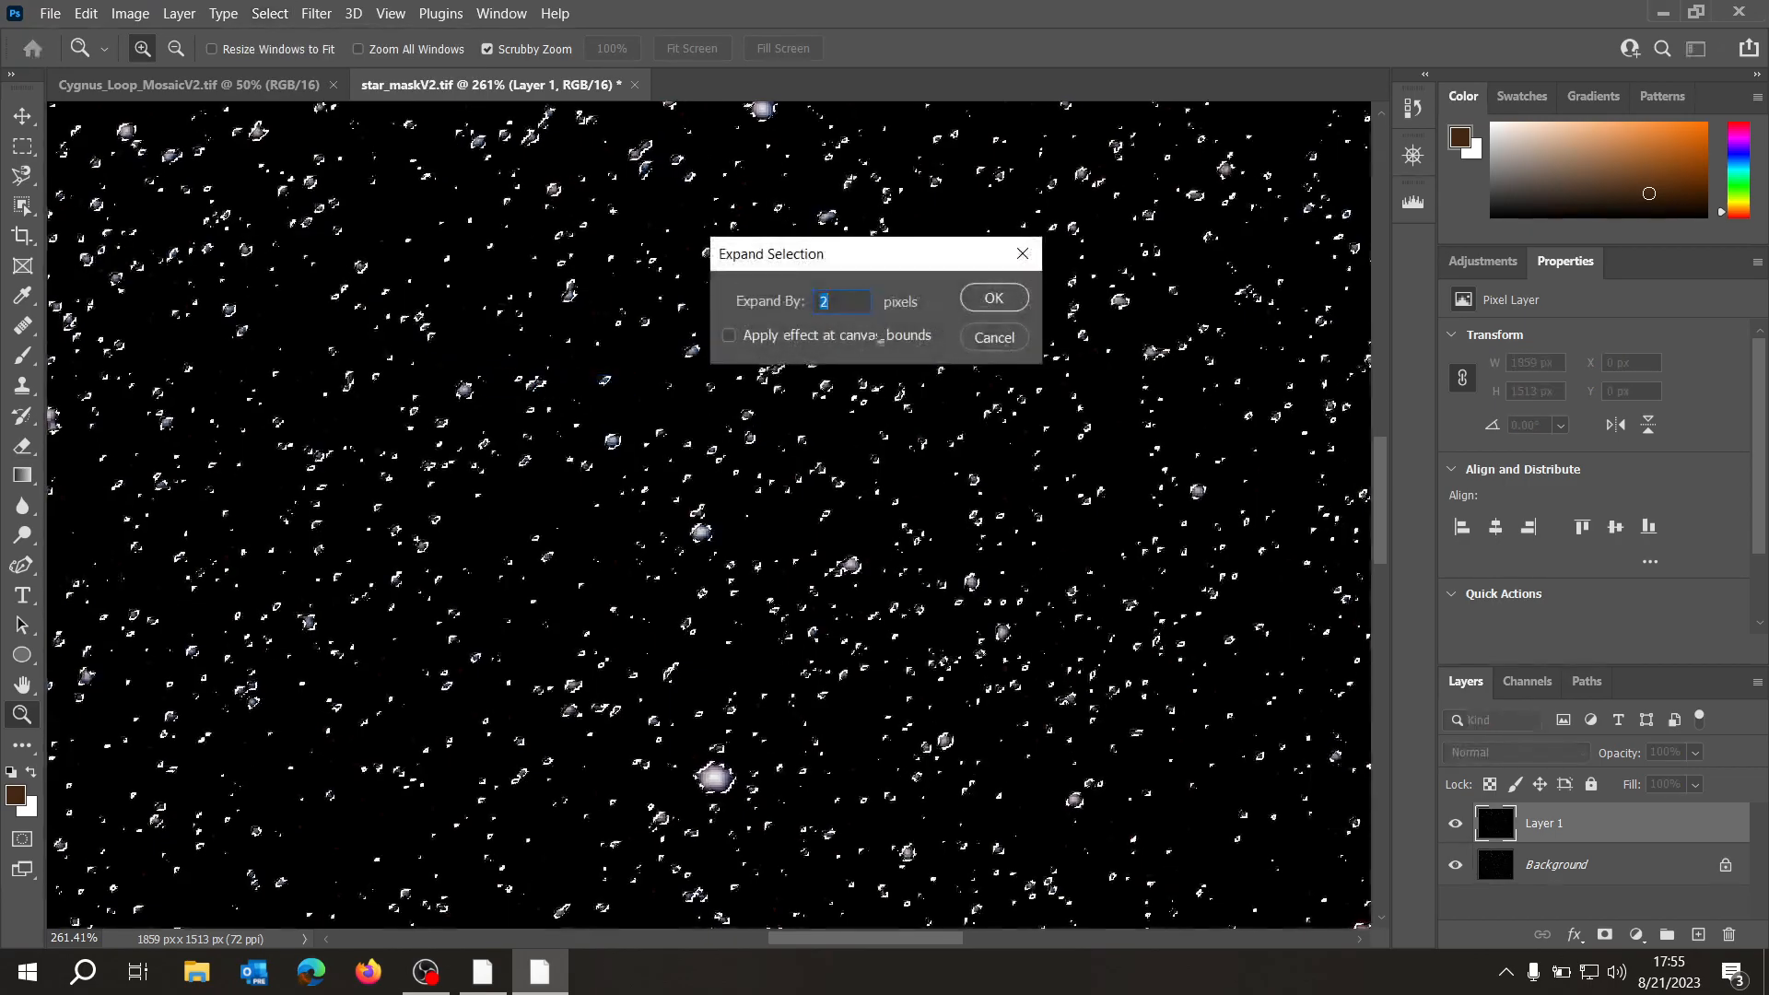
left_click(995, 300)
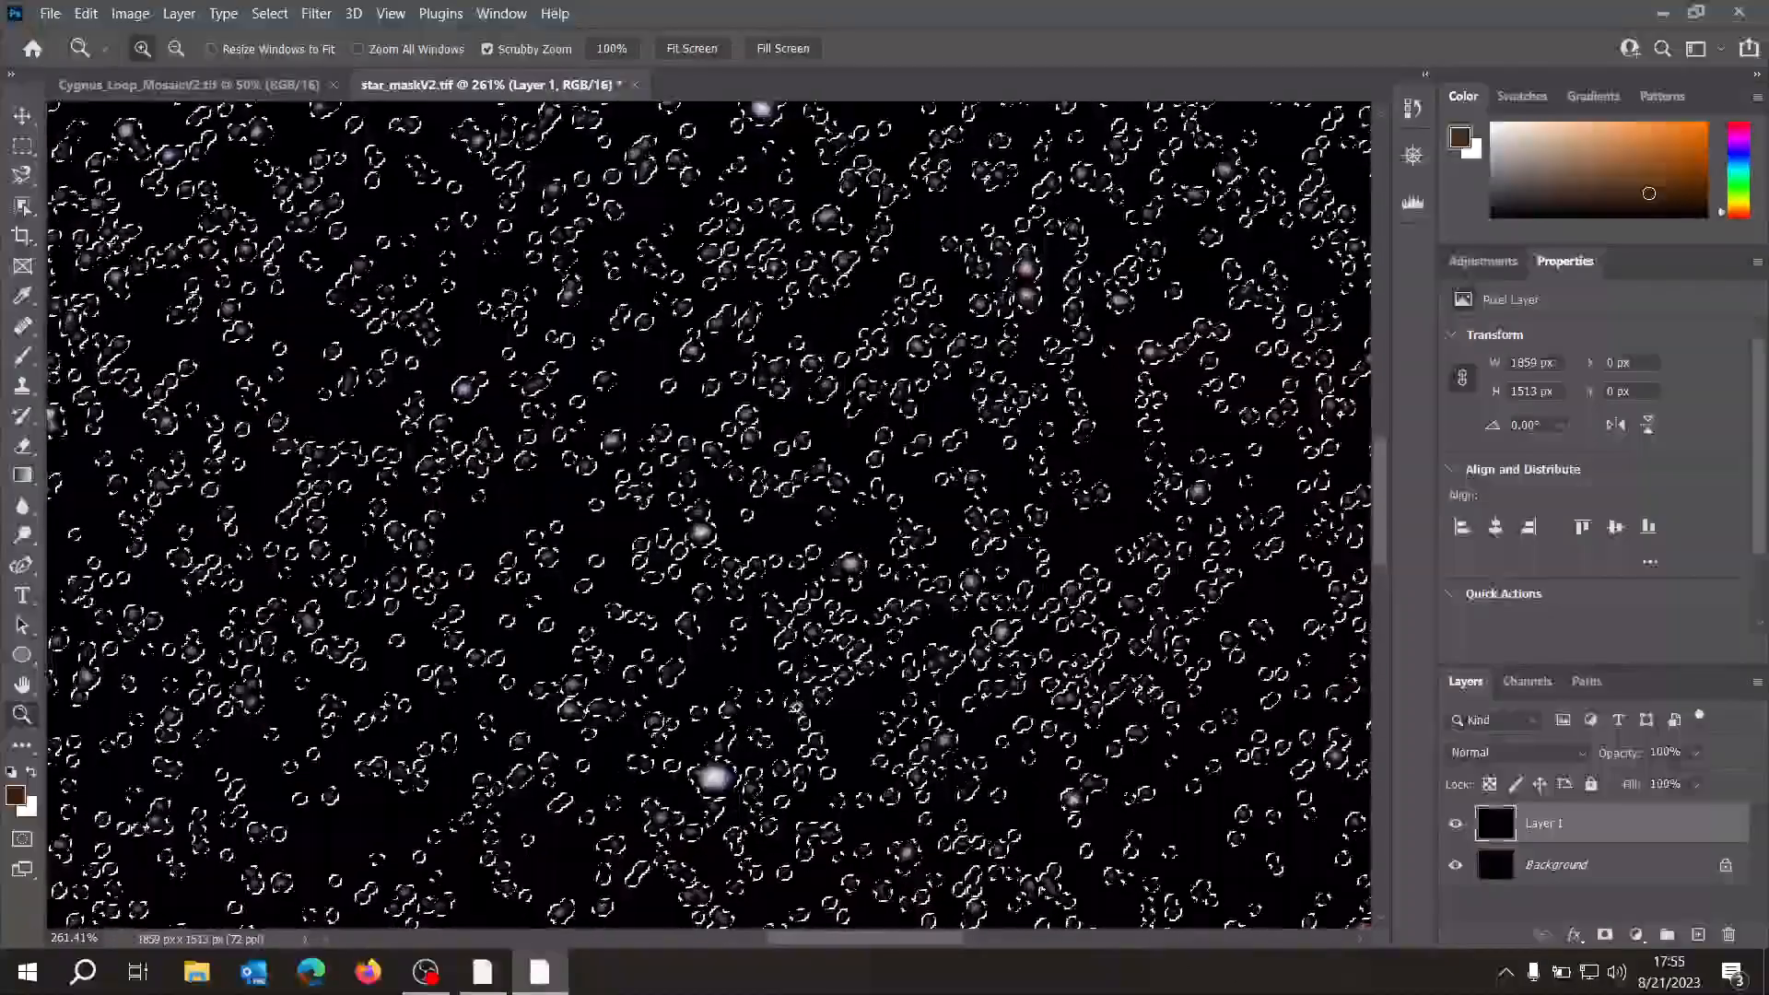
left_click(270, 13)
mouse_move(398, 349)
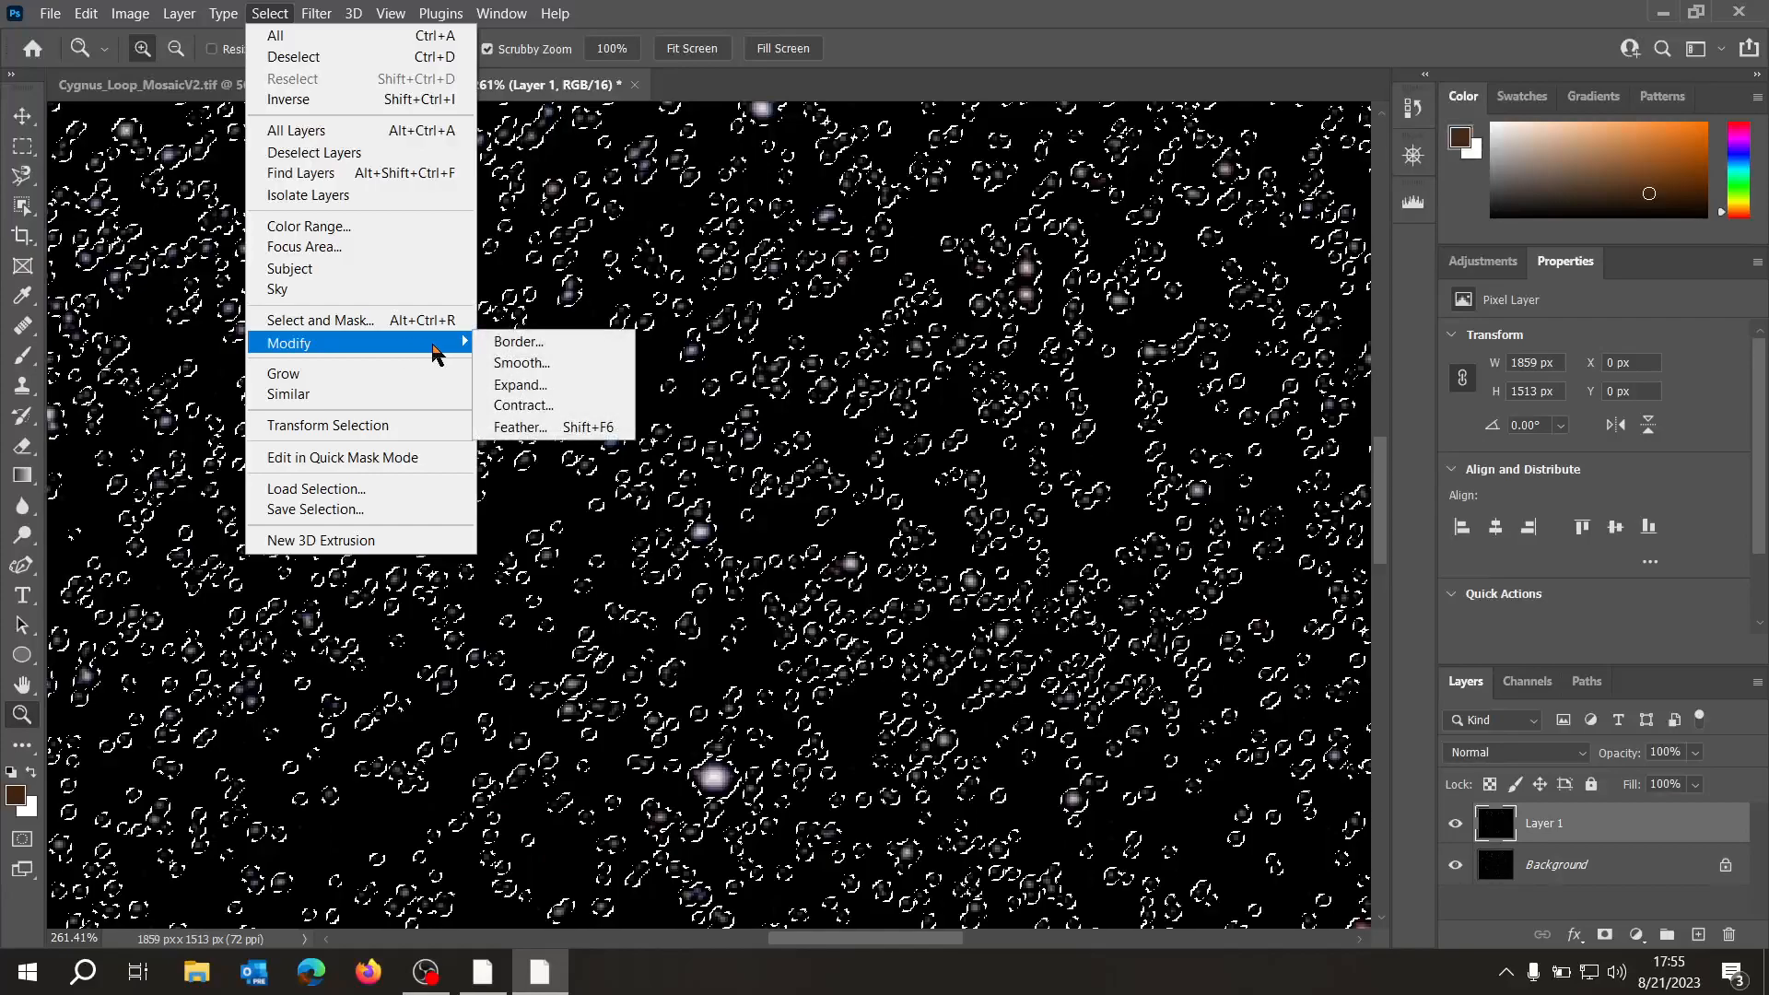
left_click(539, 433)
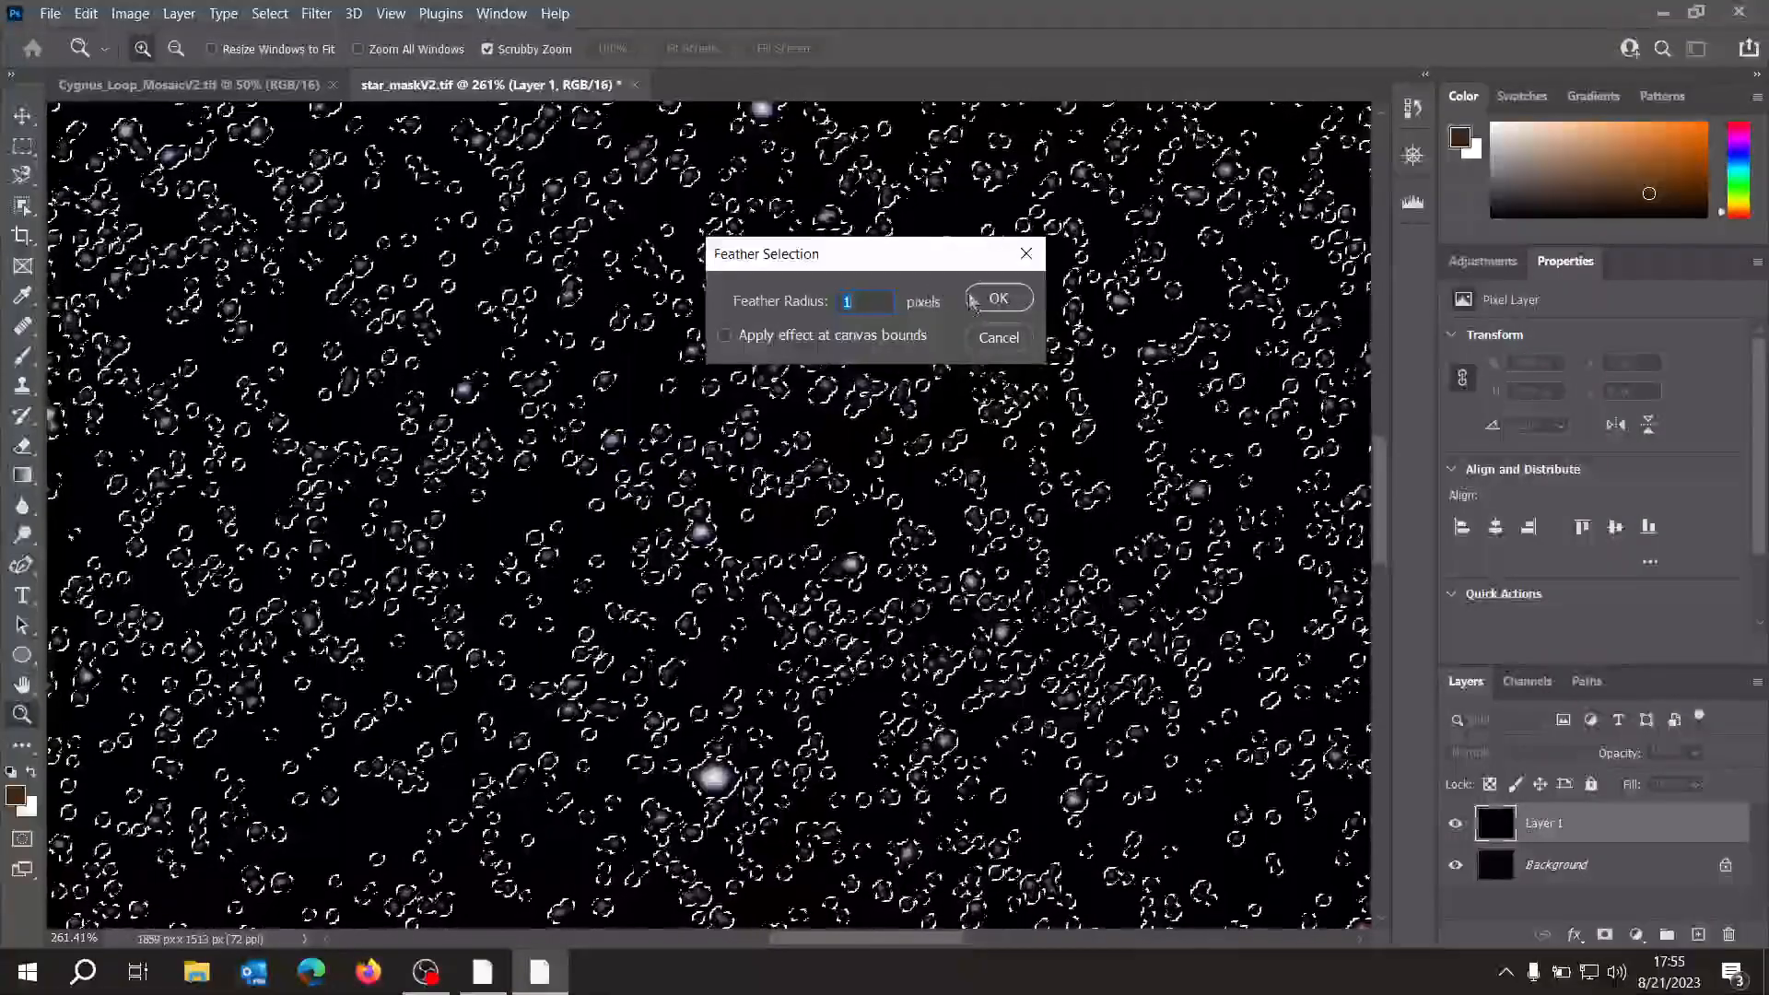
left_click(999, 297)
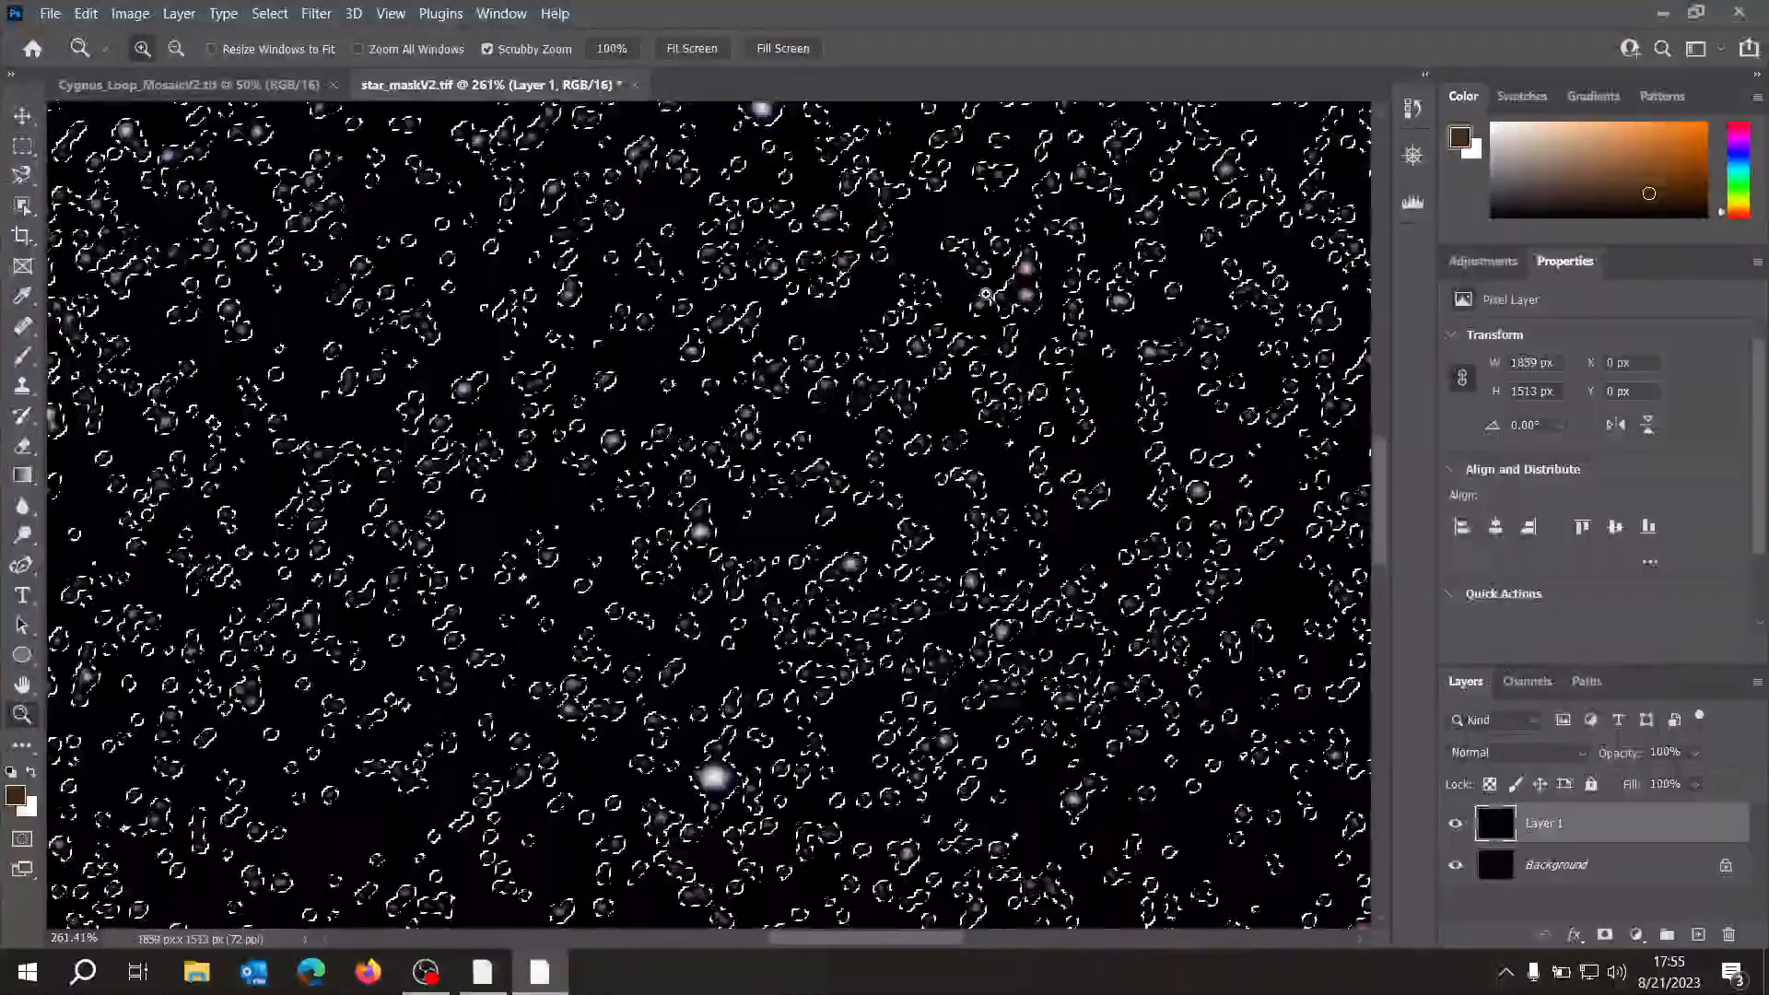
- Hide the selection outlines and set up a Minimum filter on Layer 1 with a 0.3-pixel radius, preserving Roundness
key("ctrl+d")
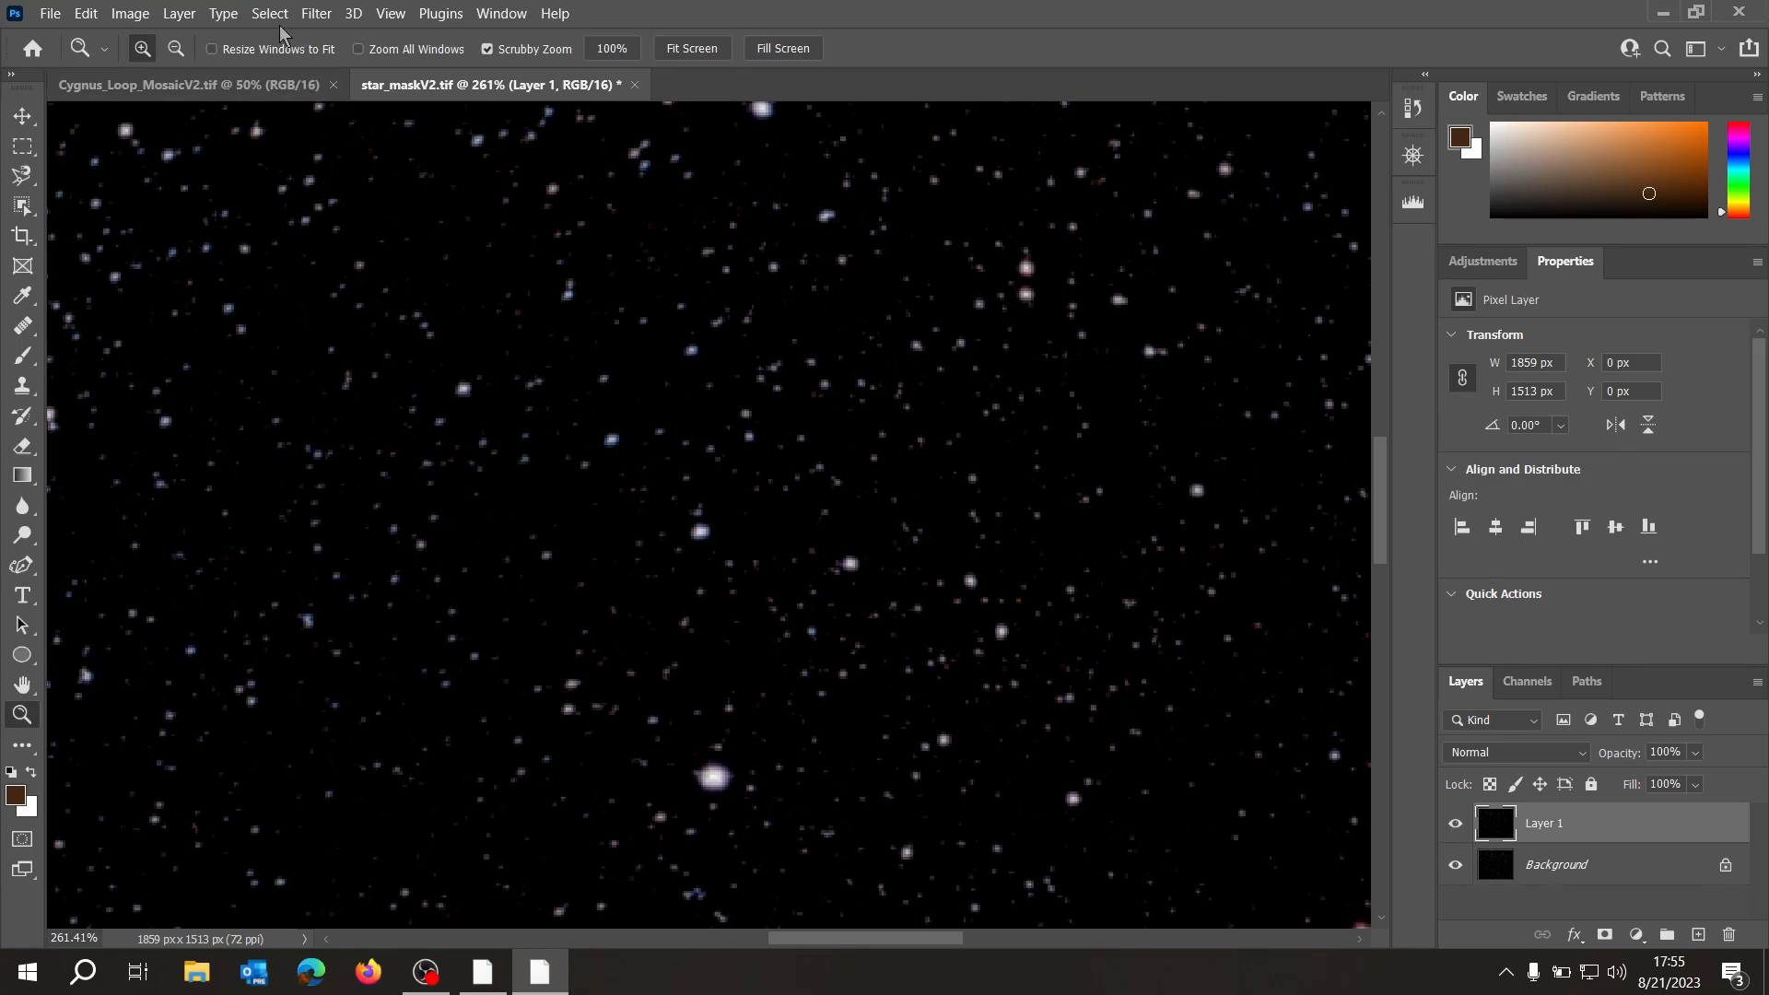
left_click(316, 12)
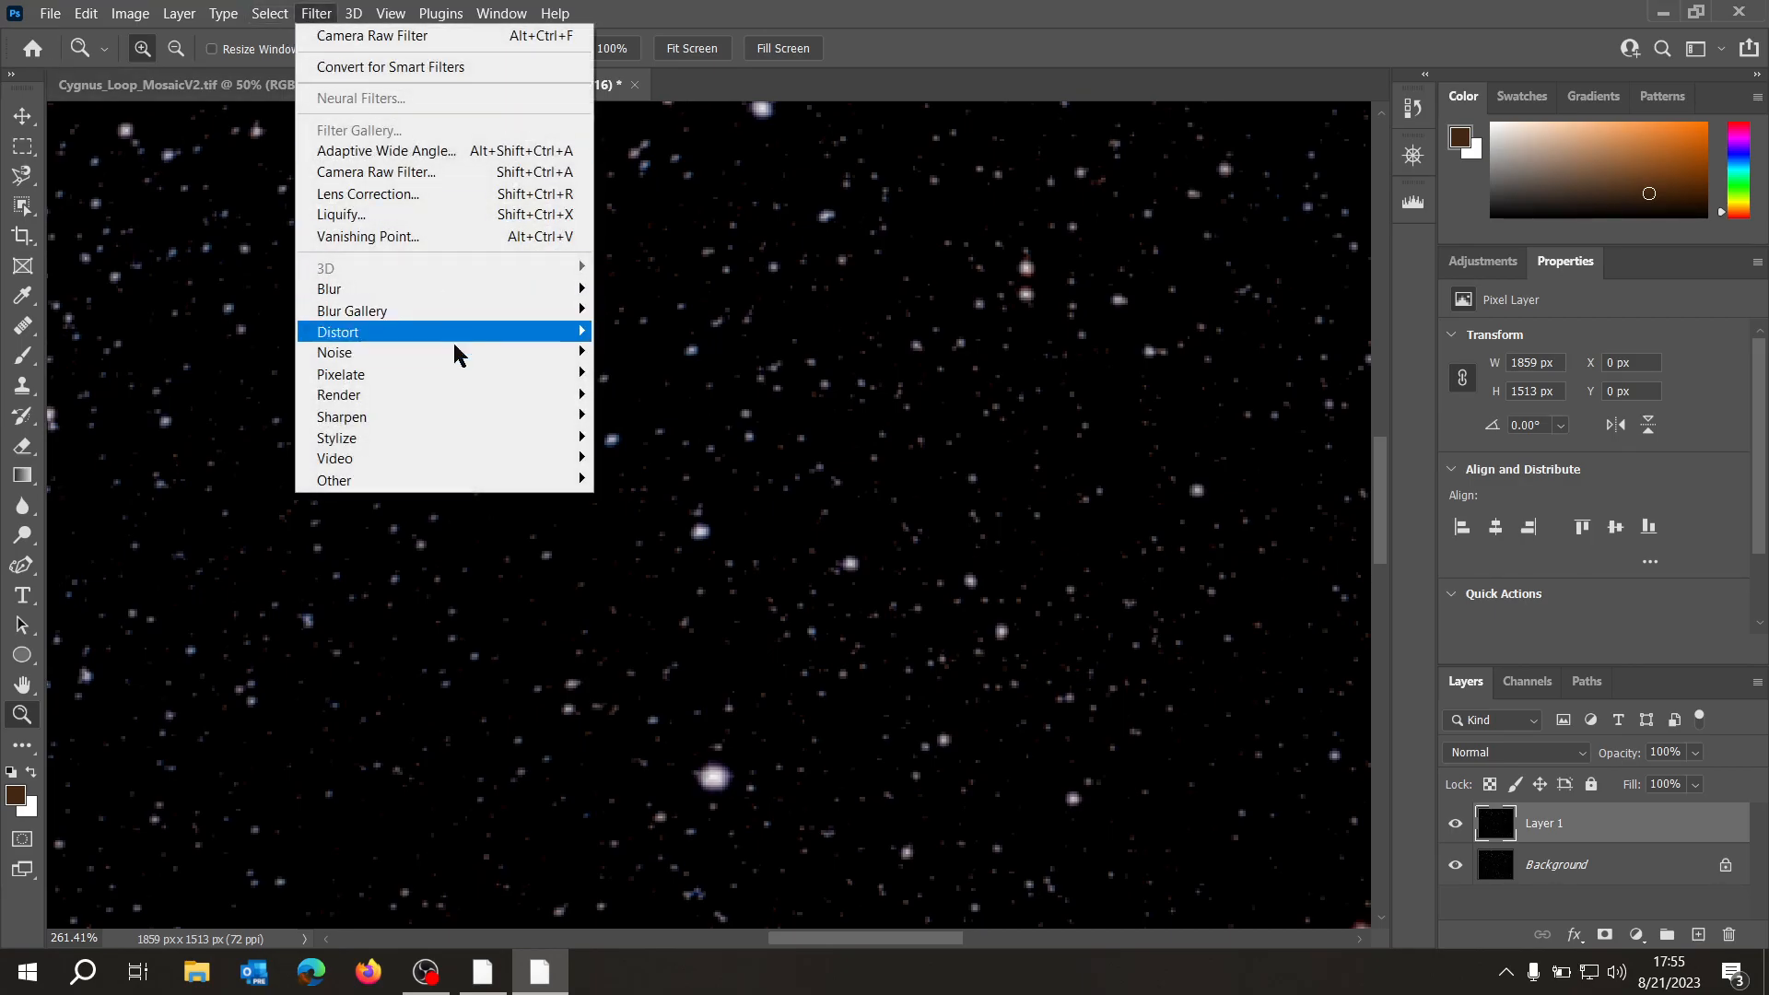
mouse_move(509, 481)
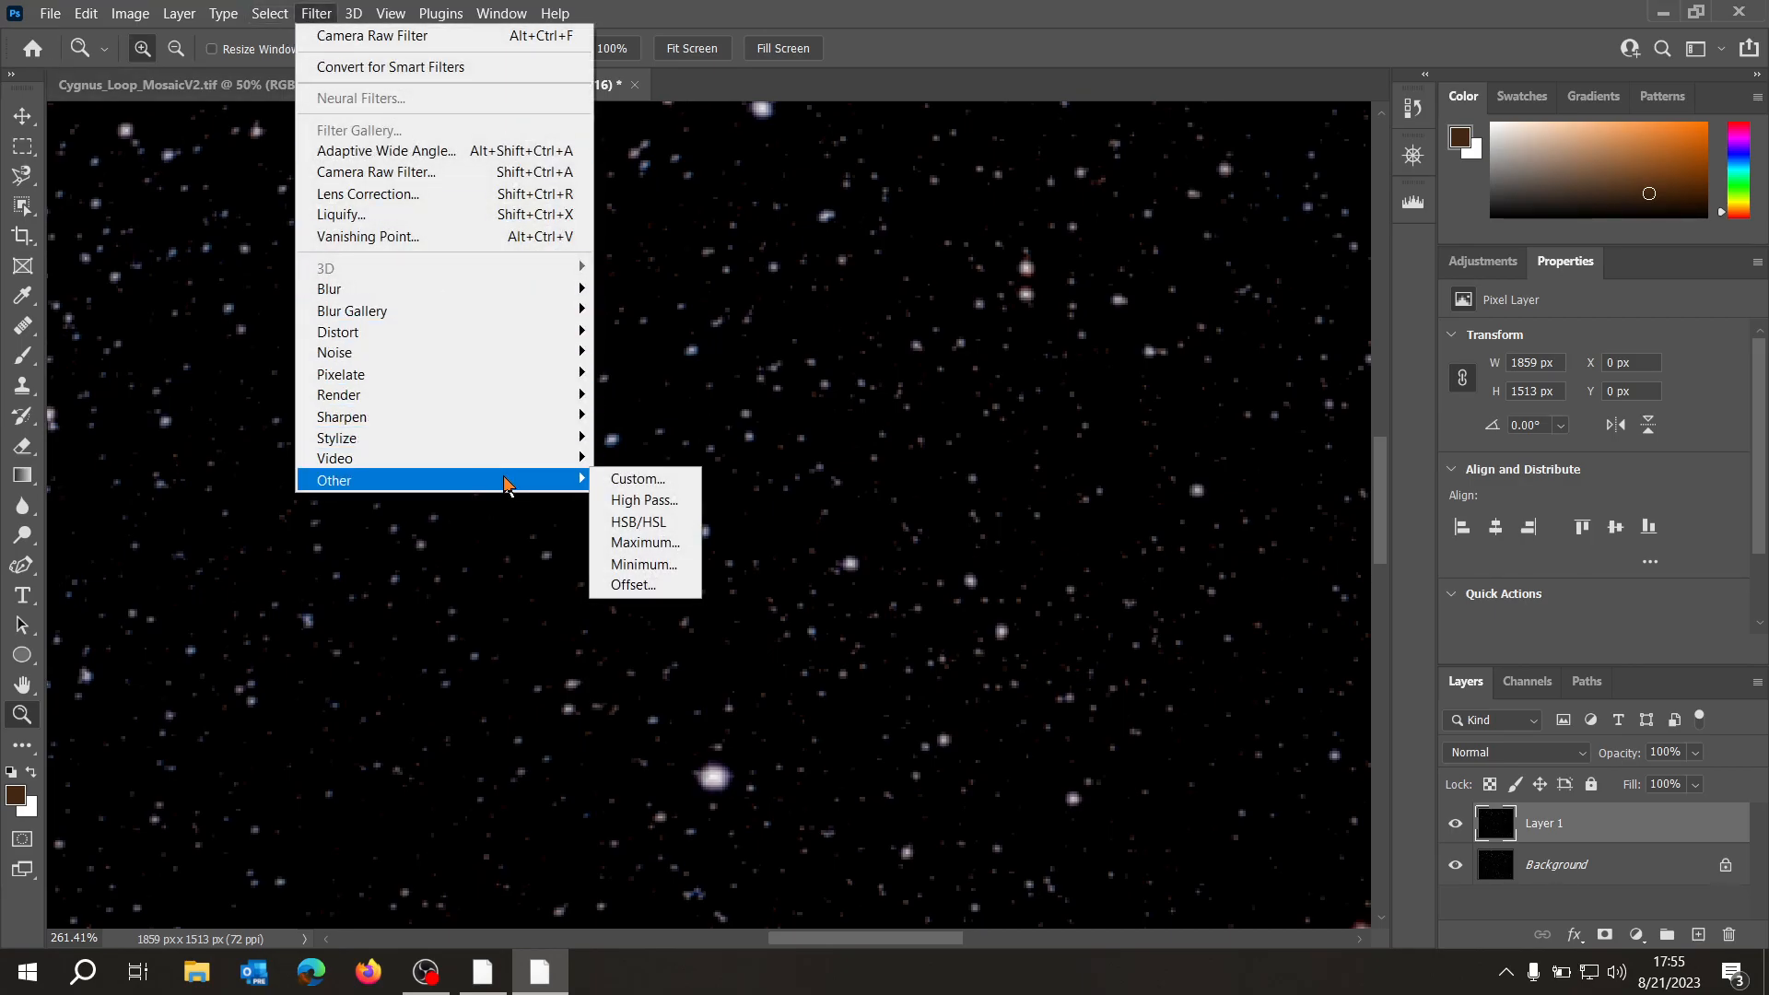
left_click(645, 564)
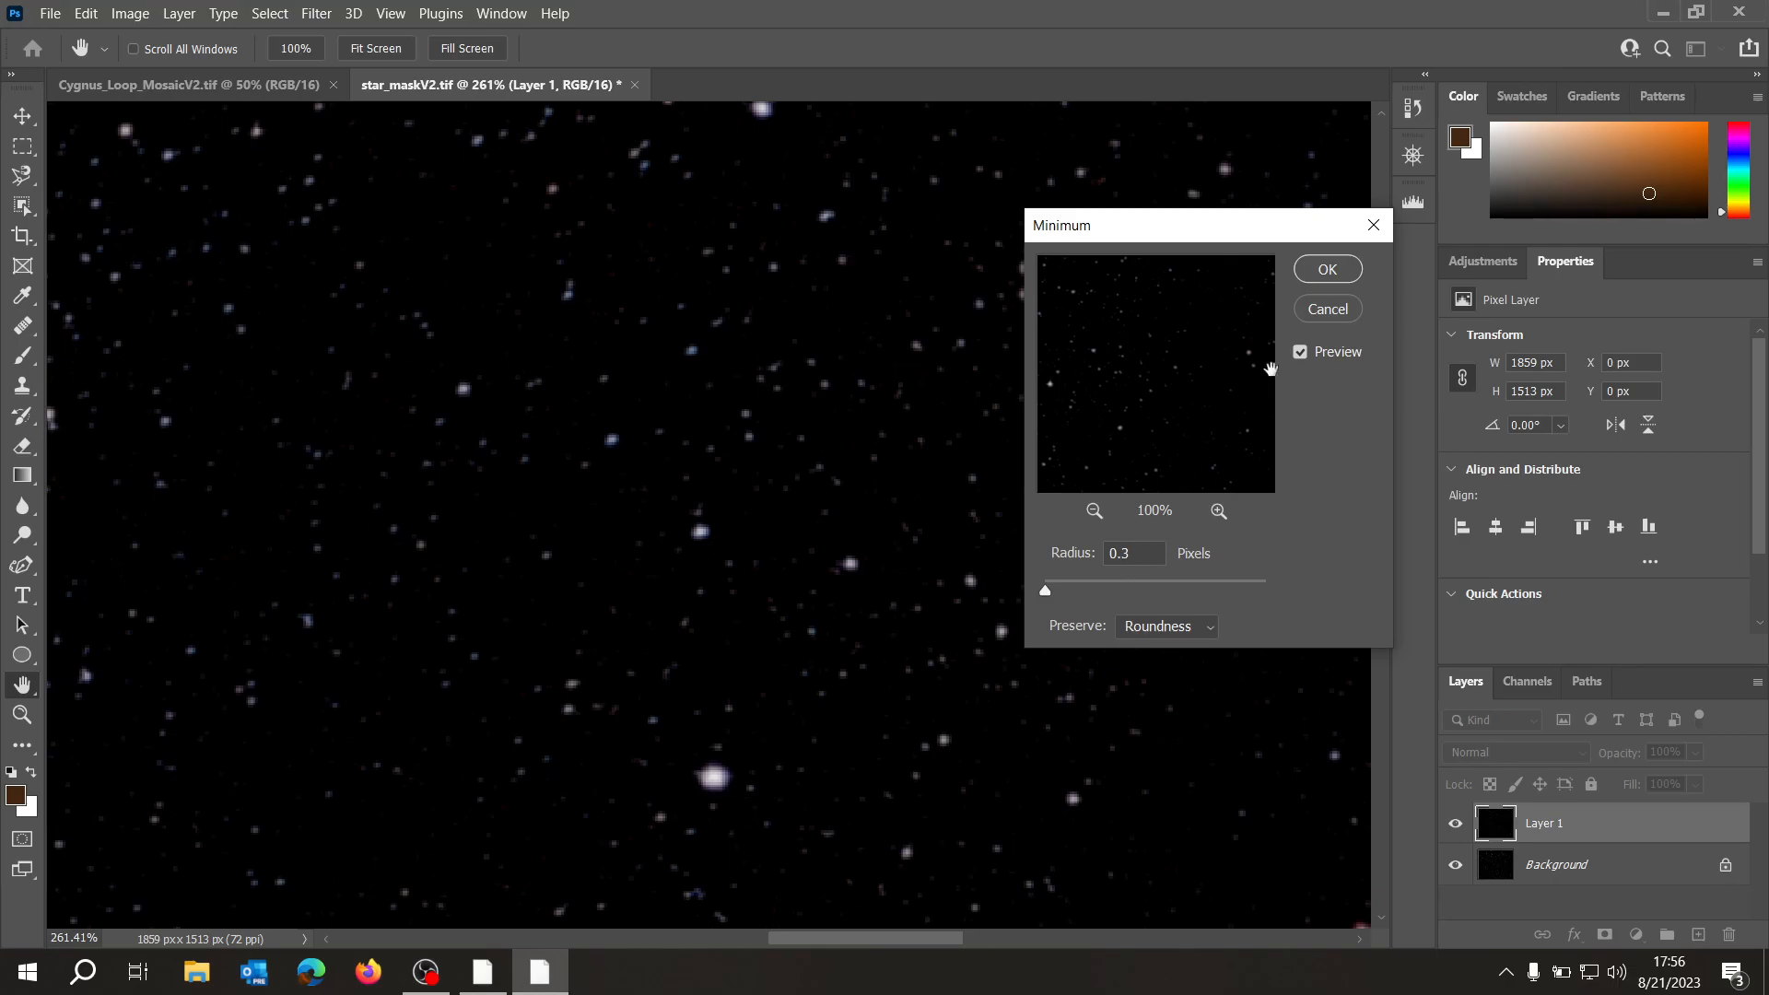
- Compare the stars on the canvas with and without the Minimum filter's effect
left_click(1304, 352)
left_click(1304, 352)
left_click(1304, 352)
left_click(1304, 352)
left_click(1301, 351)
left_click(1302, 352)
left_click(1302, 352)
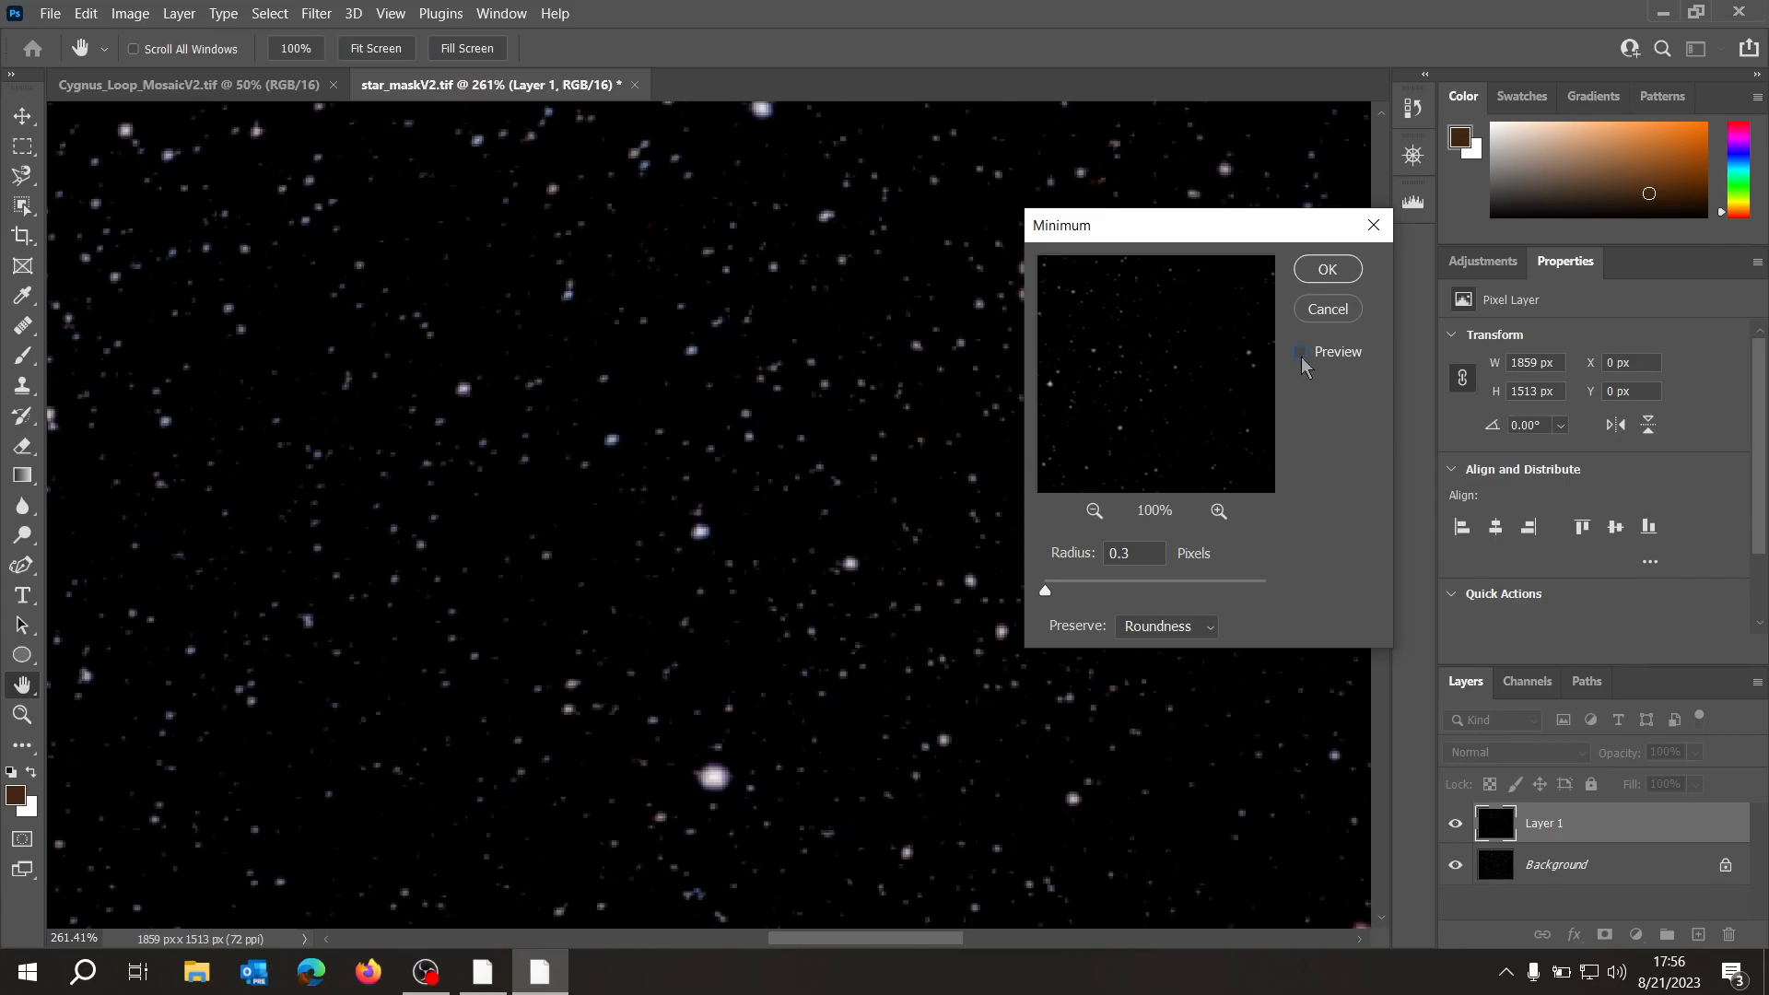
left_click(1302, 356)
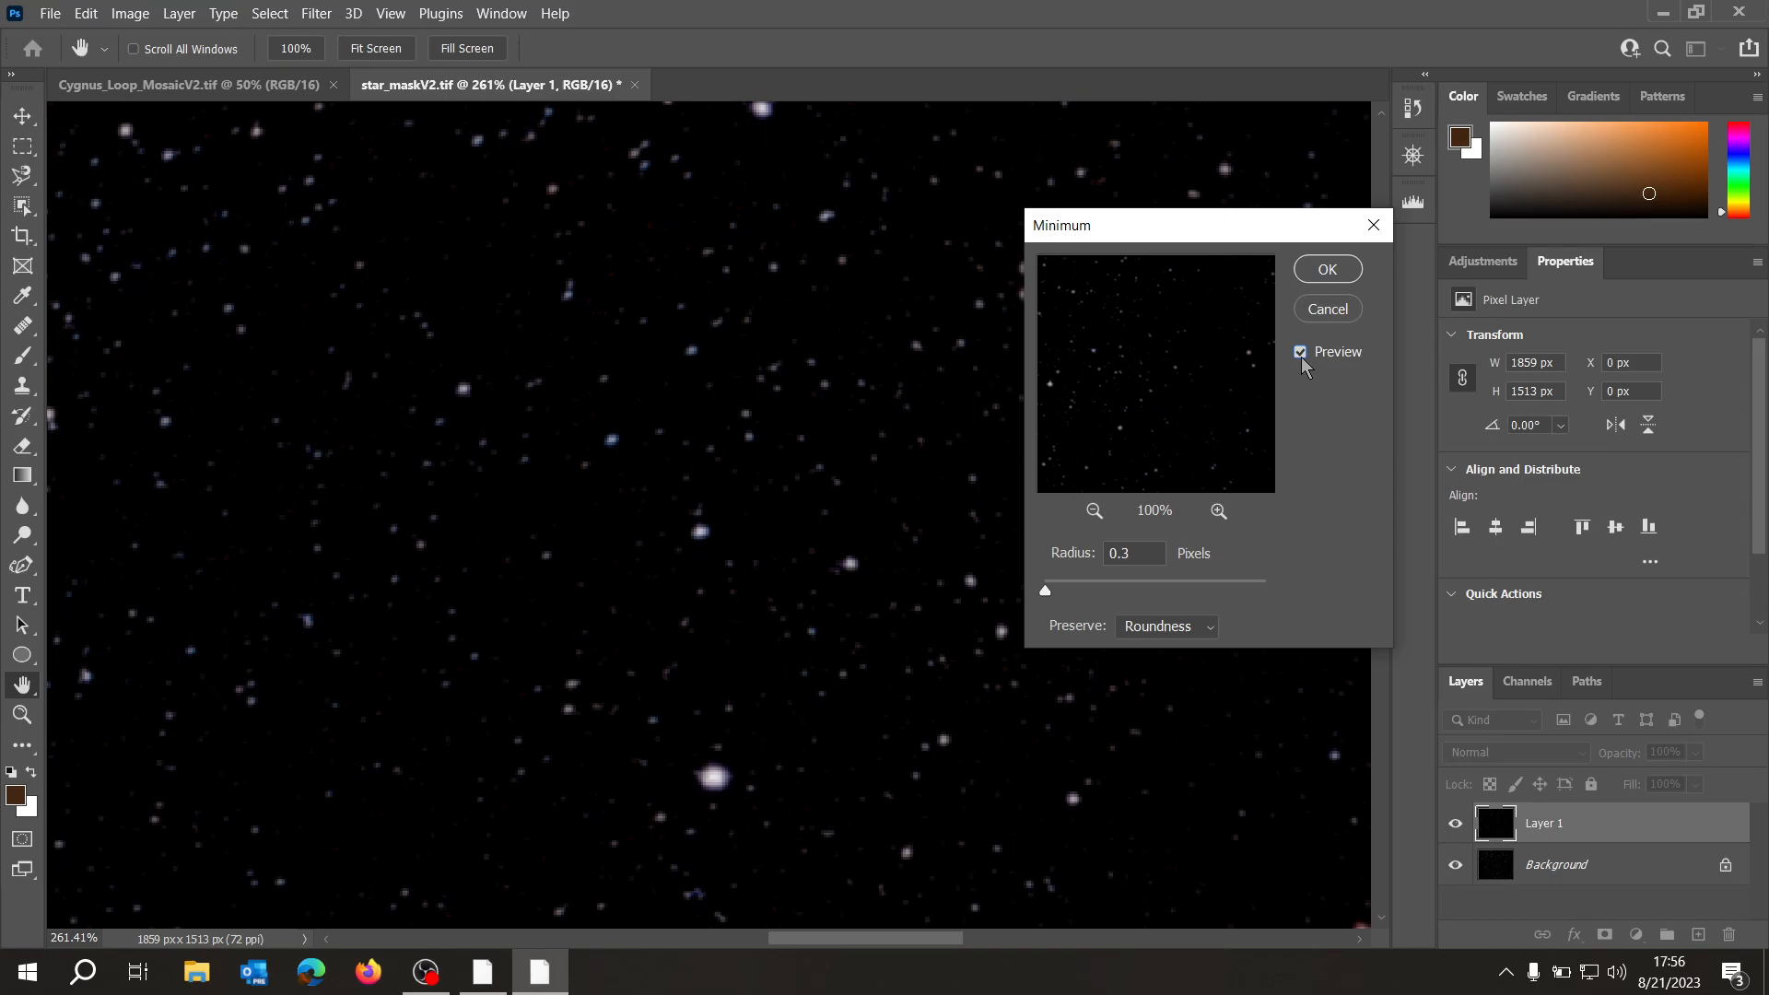
- Apply the Minimum filter with its 0.3-pixel radius to the selected stars and view the whole star mask
left_click(1327, 270)
key("z")
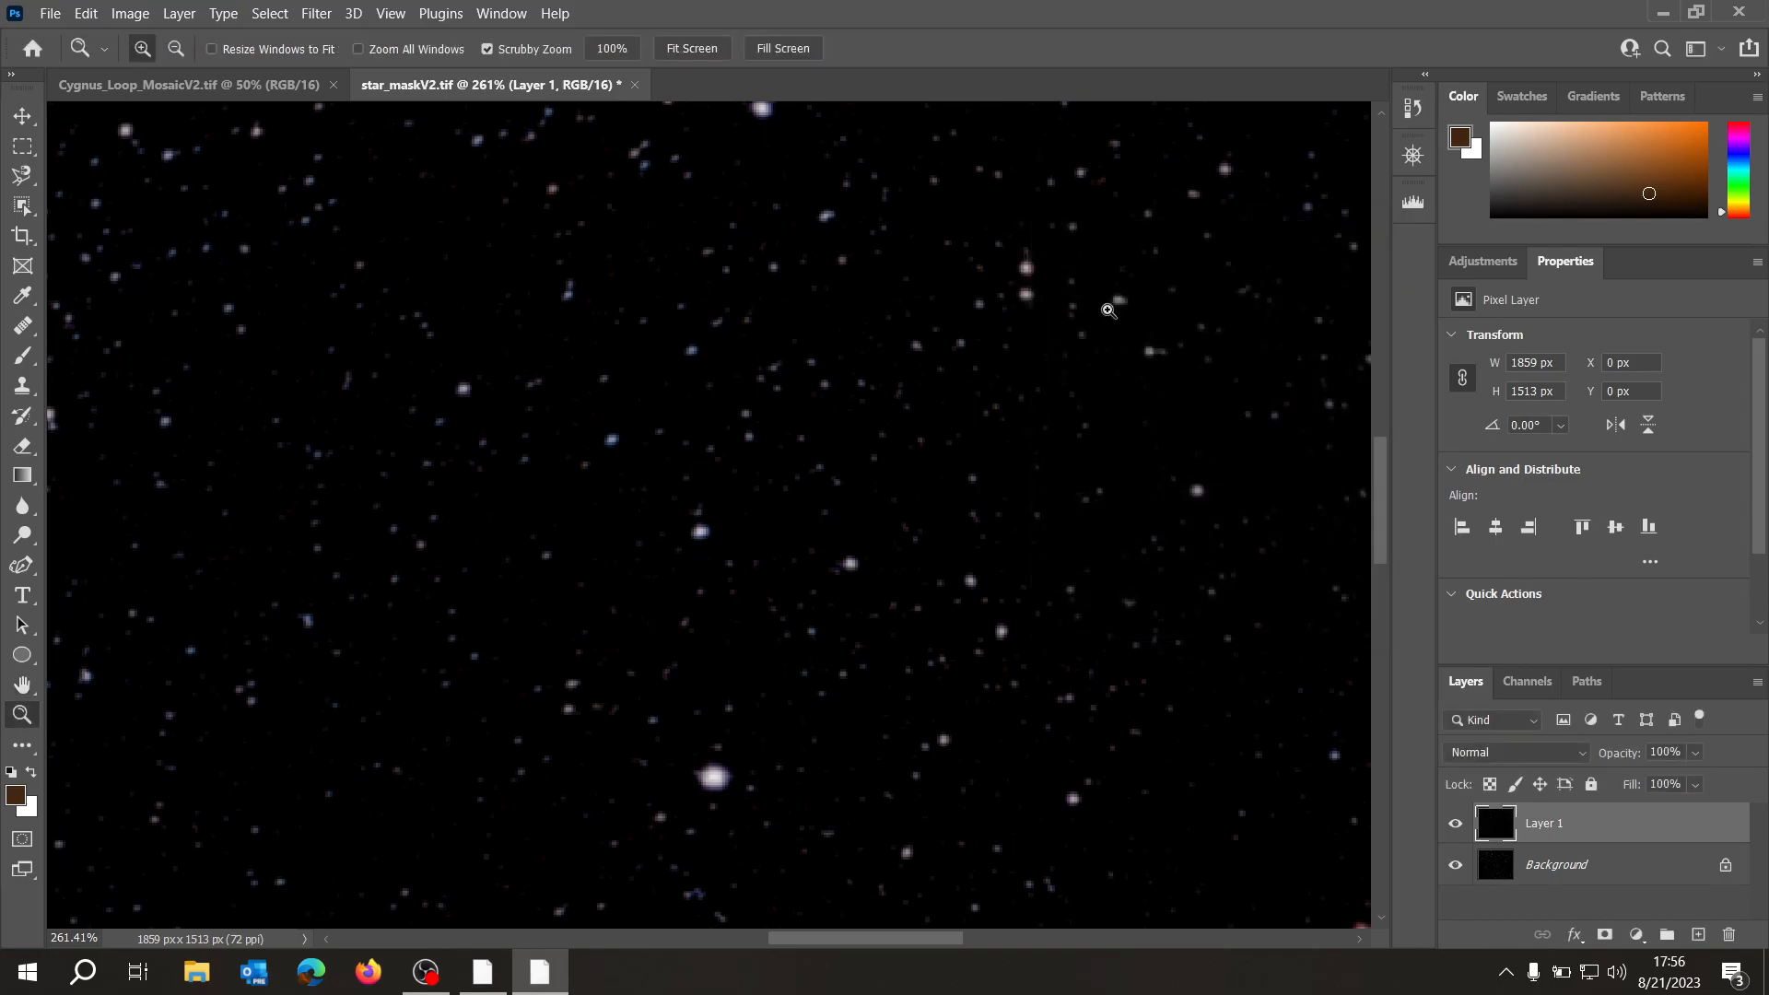
left_click(692, 49)
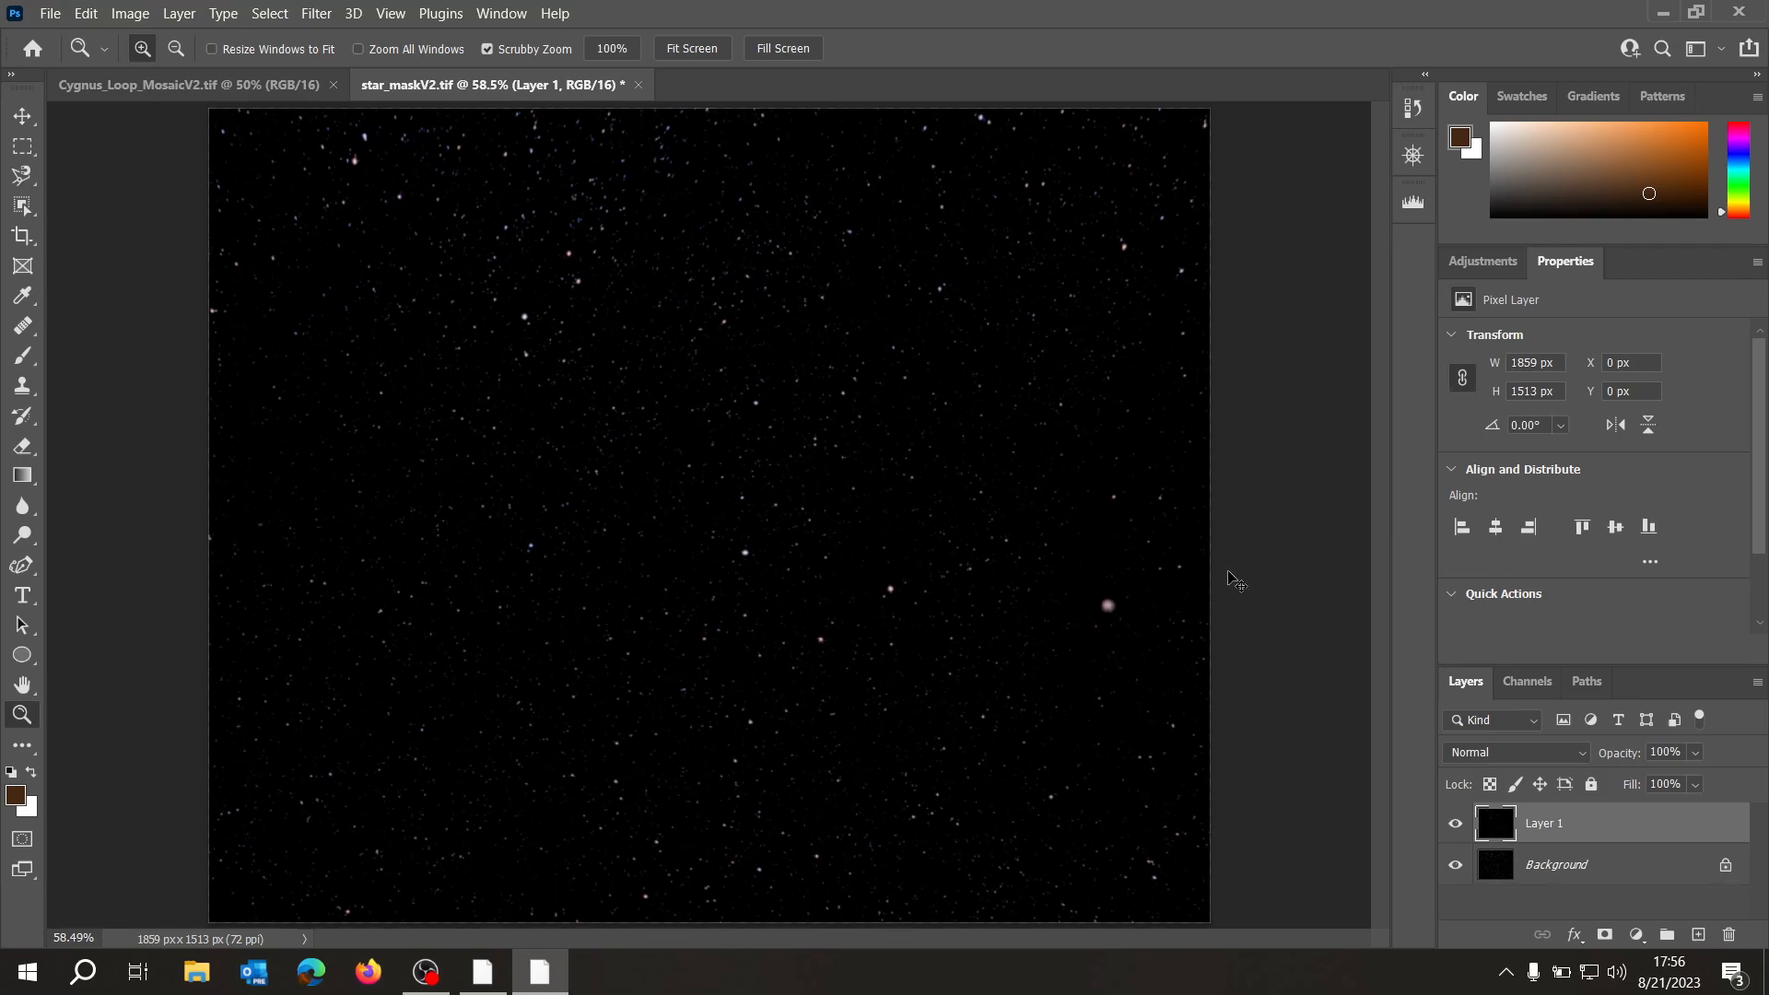
- Copy the entire star mask layer and paste it as a new layer into Cygnus_Loop_MosaicV2.tif
key("ctrl+a")
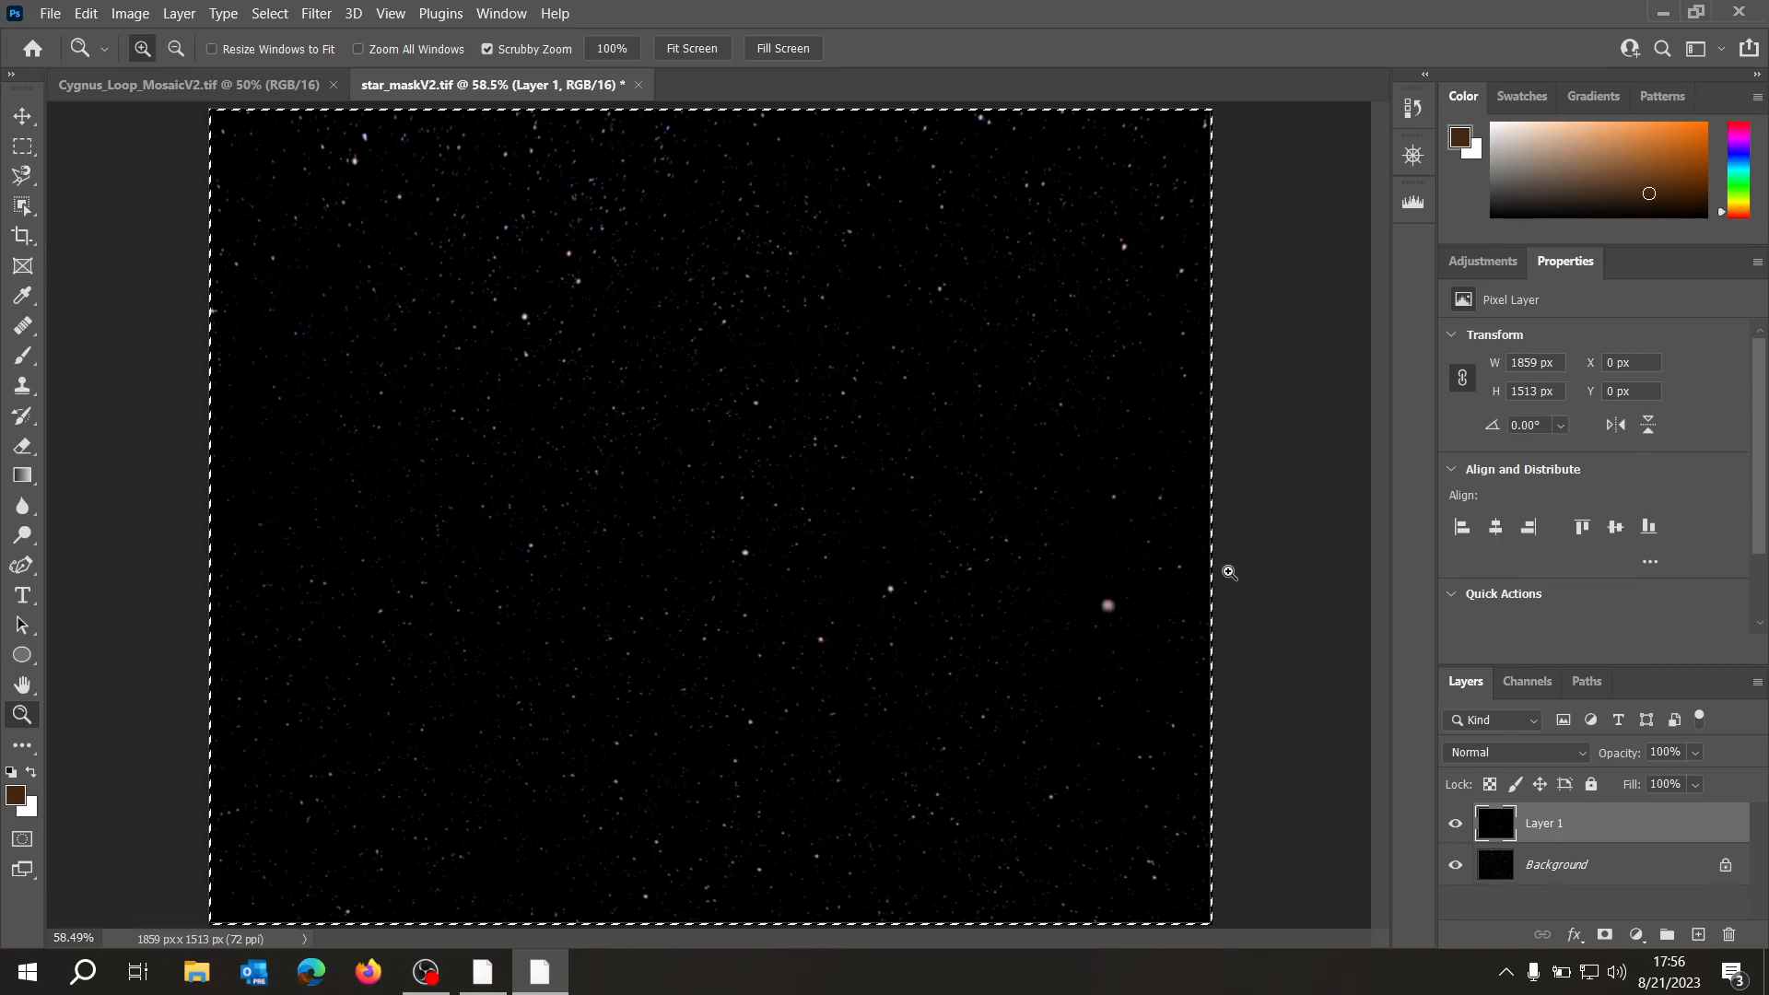
left_click(211, 95)
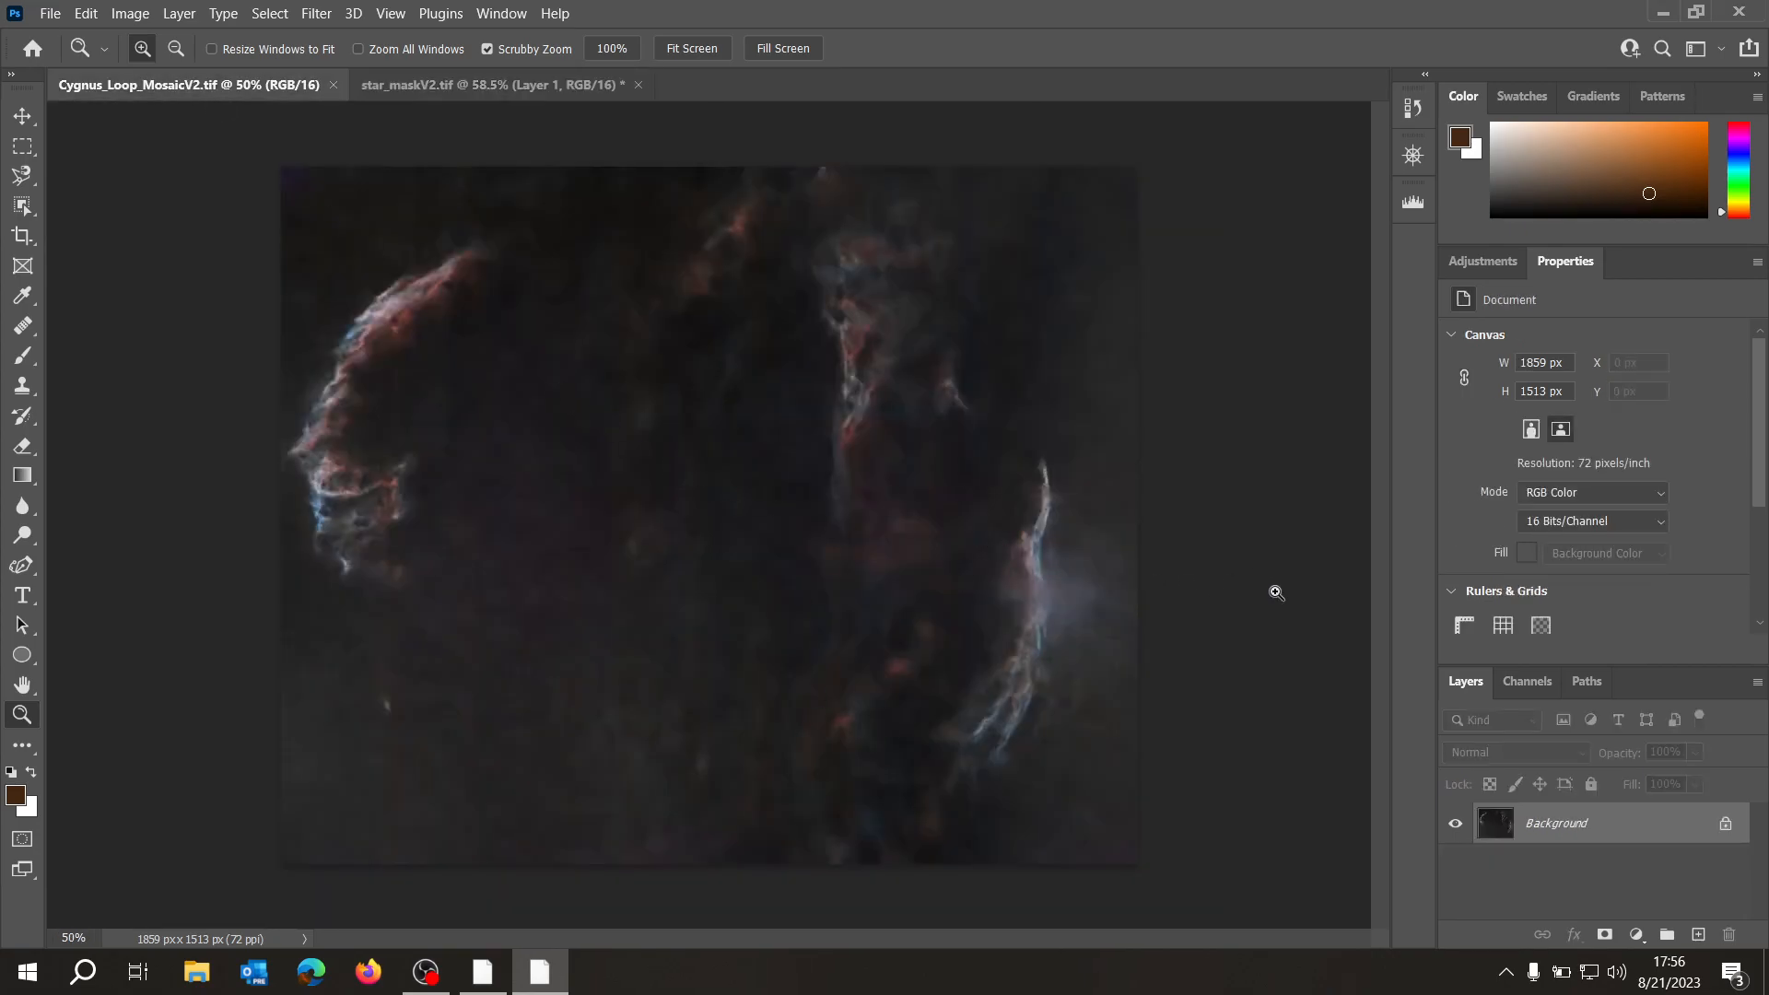
key("ctrl+v")
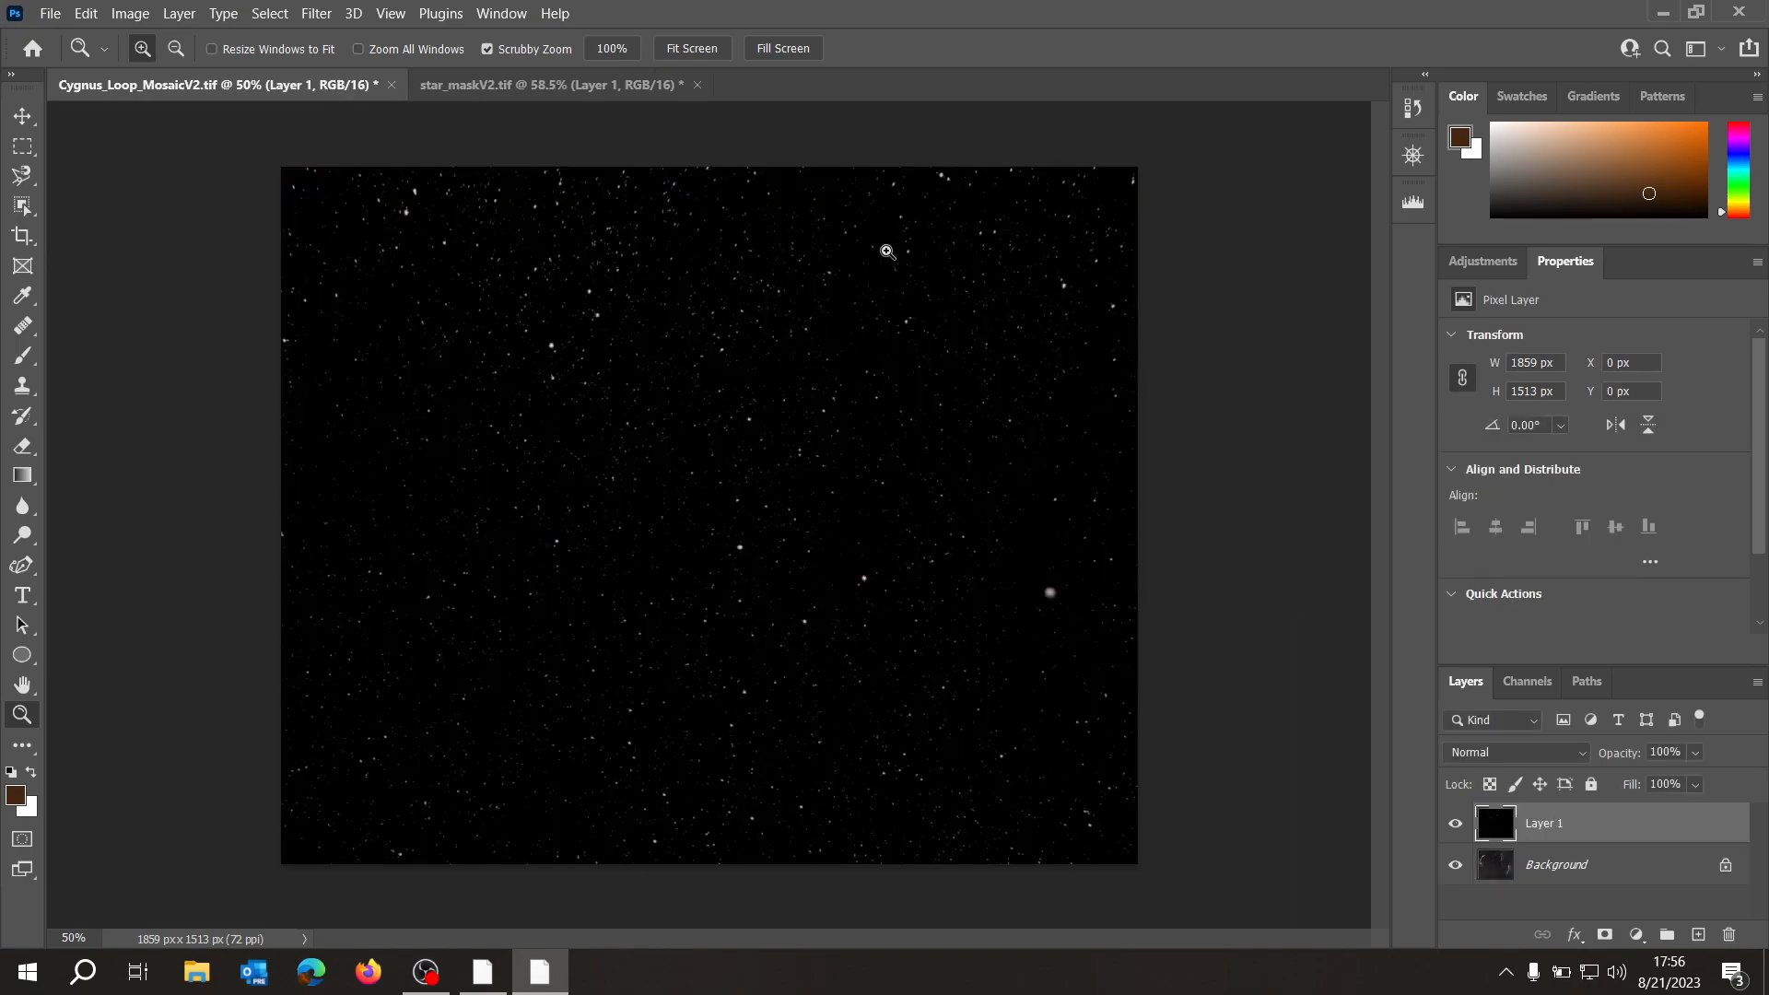
- Set the pasted star layer's blend mode to Linear Dodge (Add) over the nebula background
left_click(702, 50)
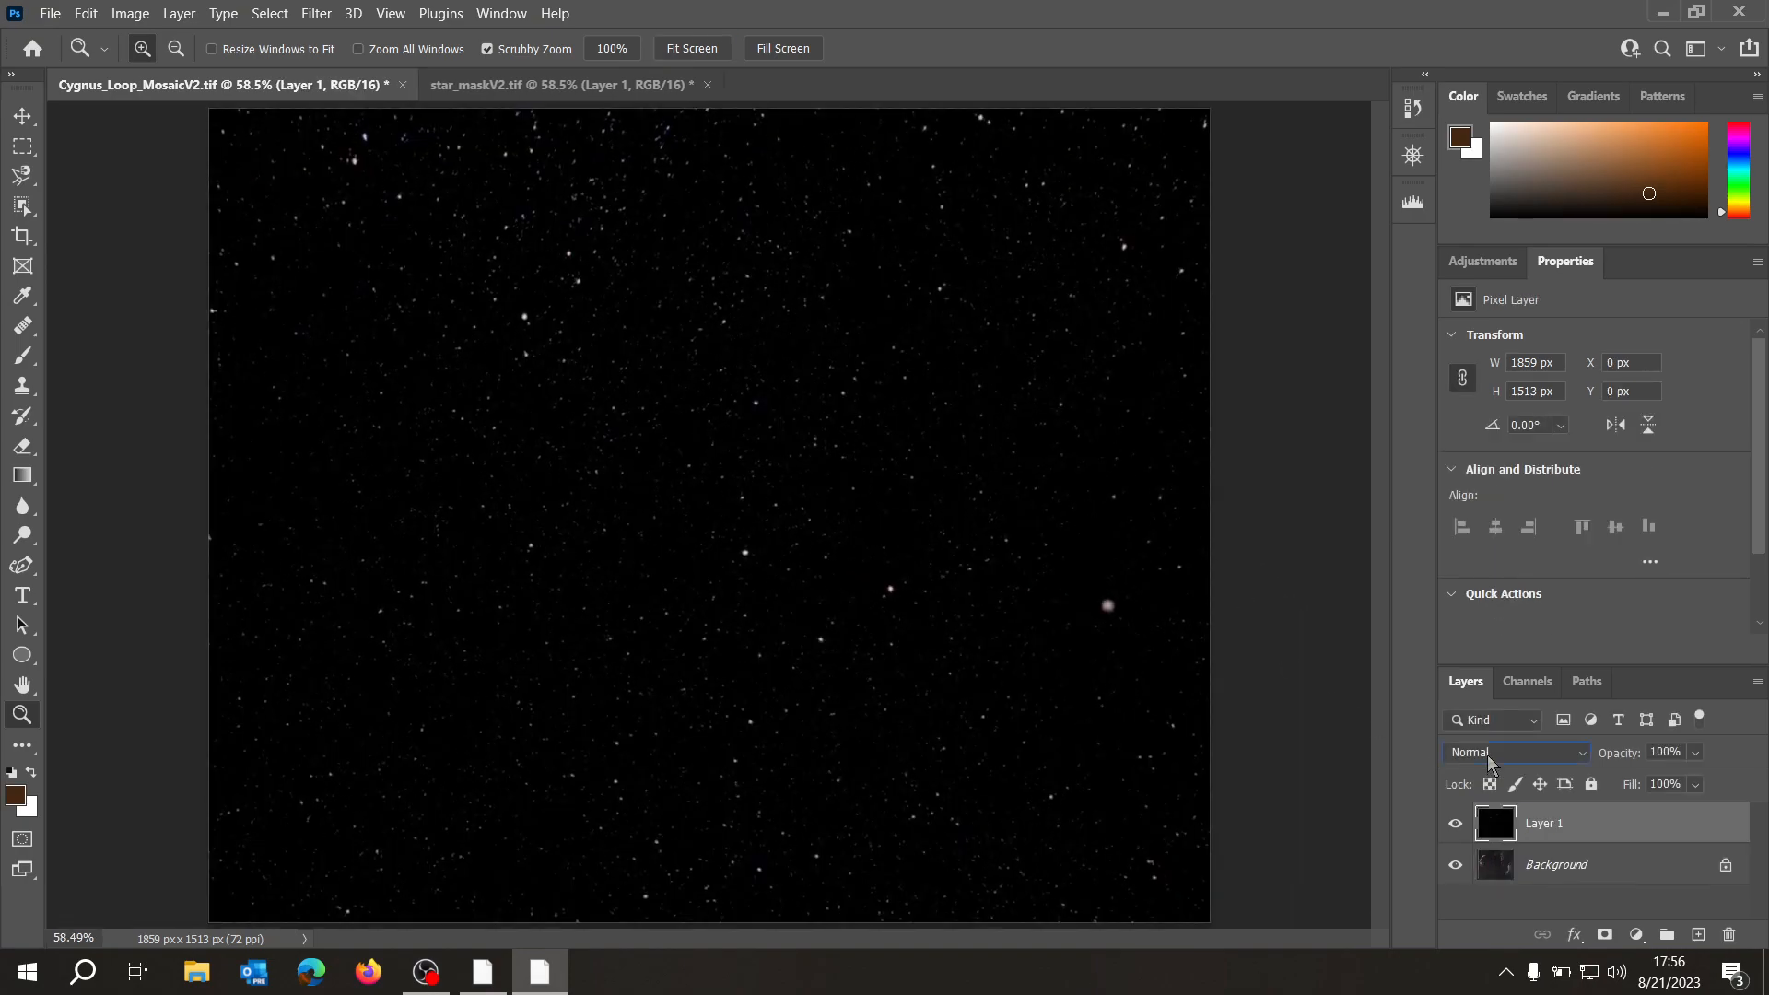
left_click(1490, 752)
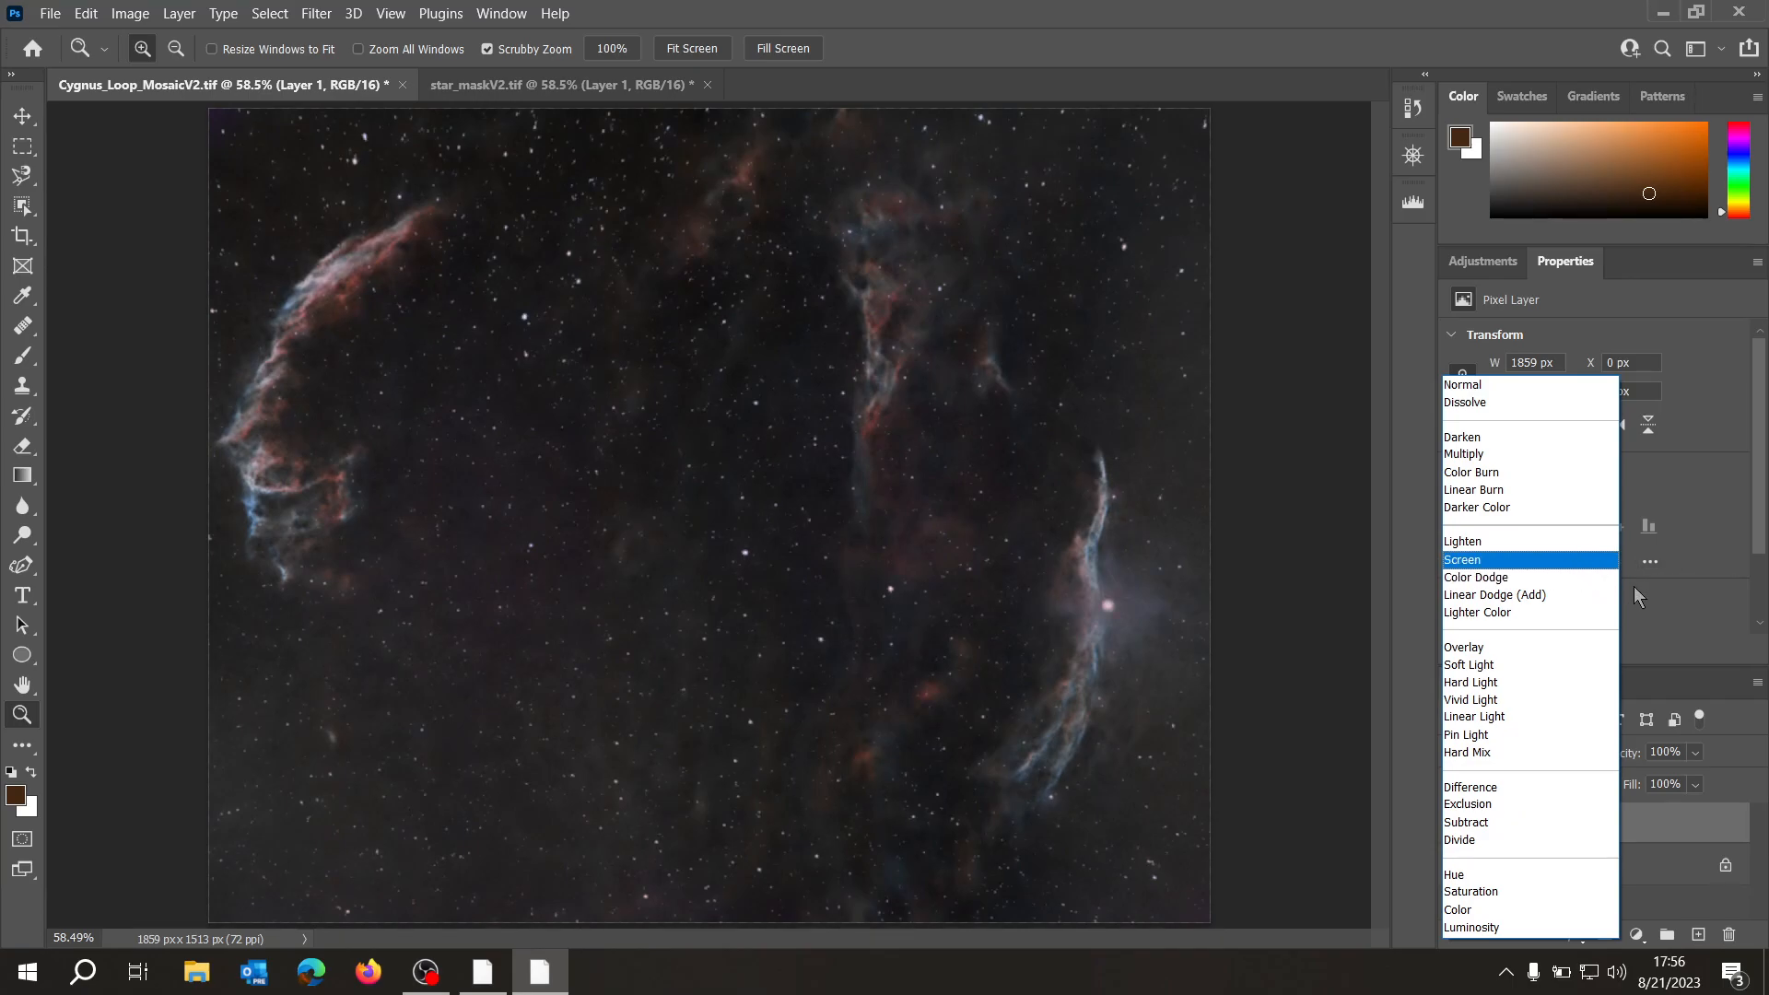
left_click(1572, 594)
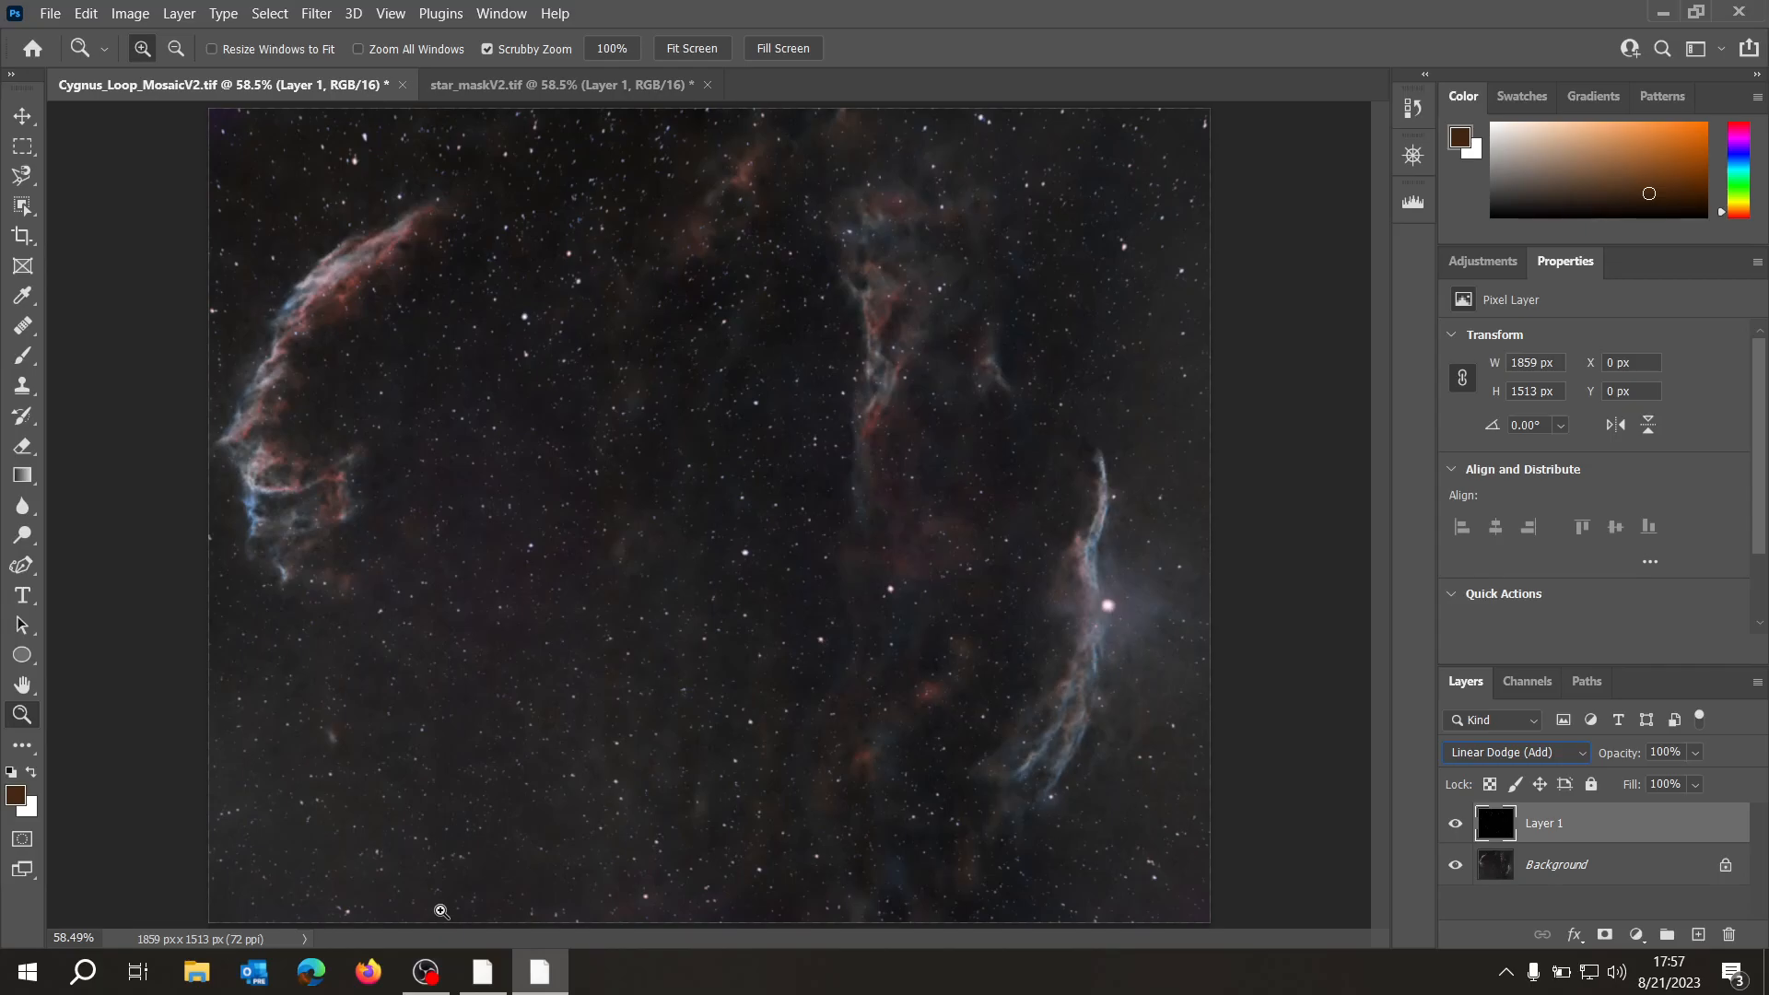
mouse_move(435, 976)
left_click(427, 972)
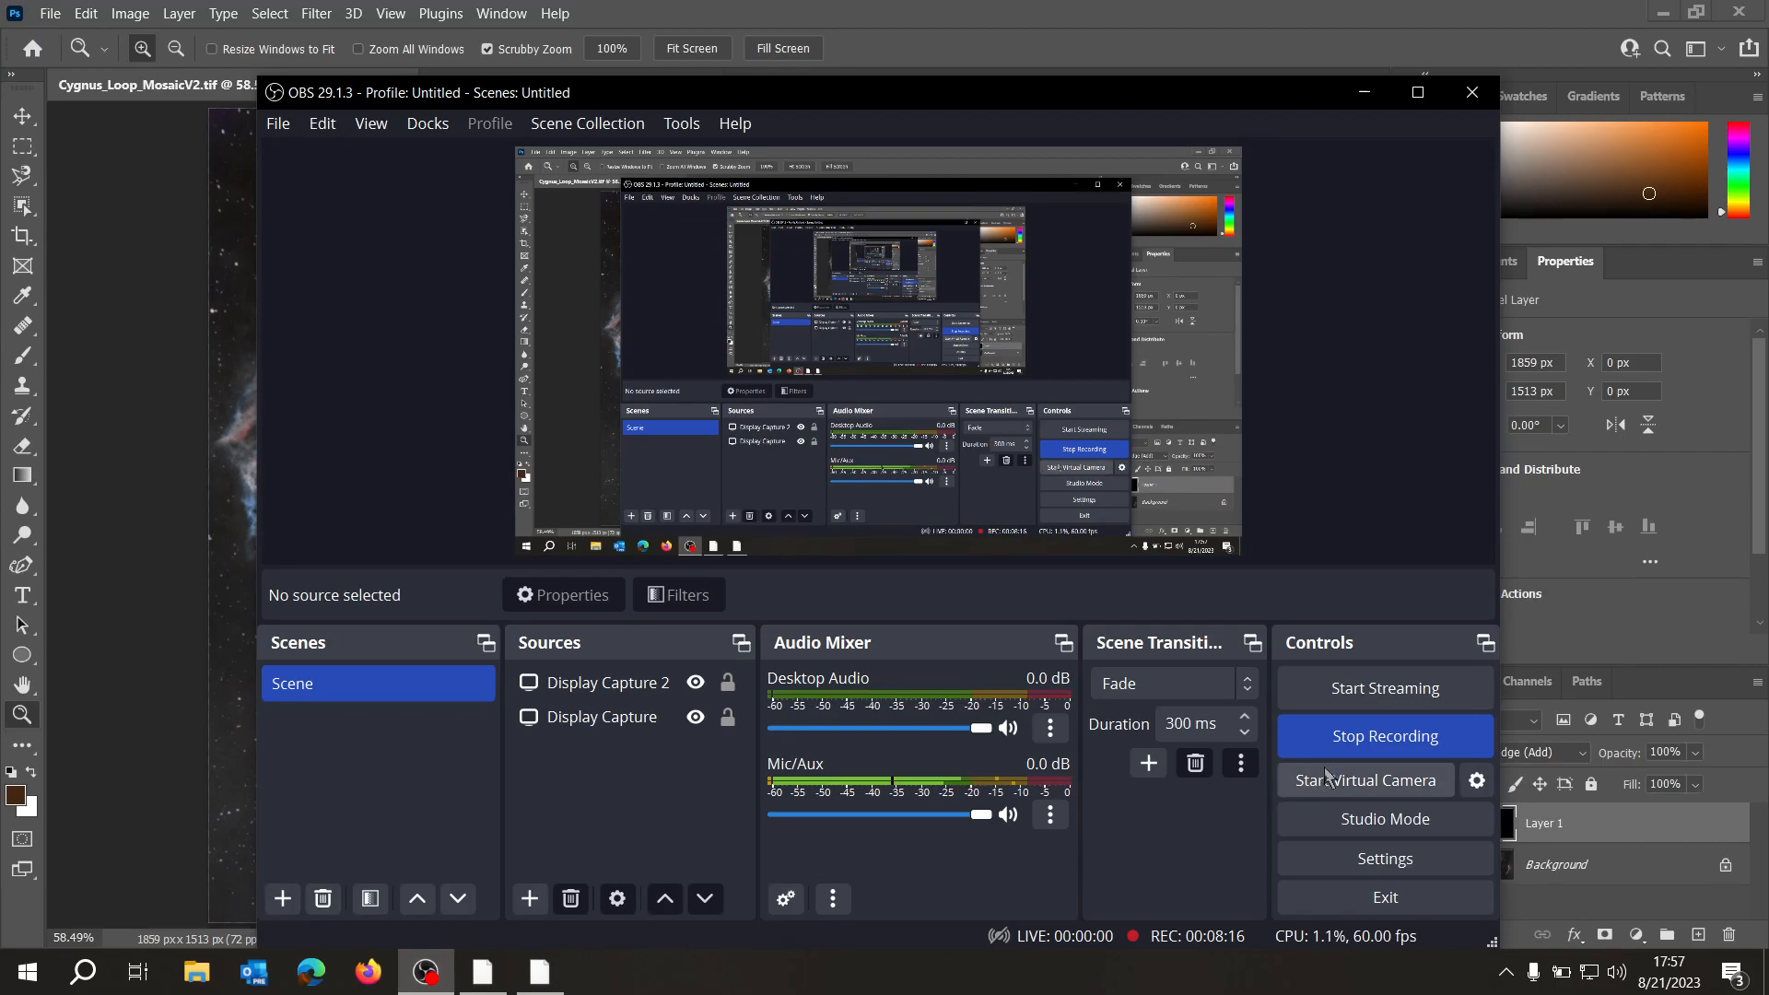